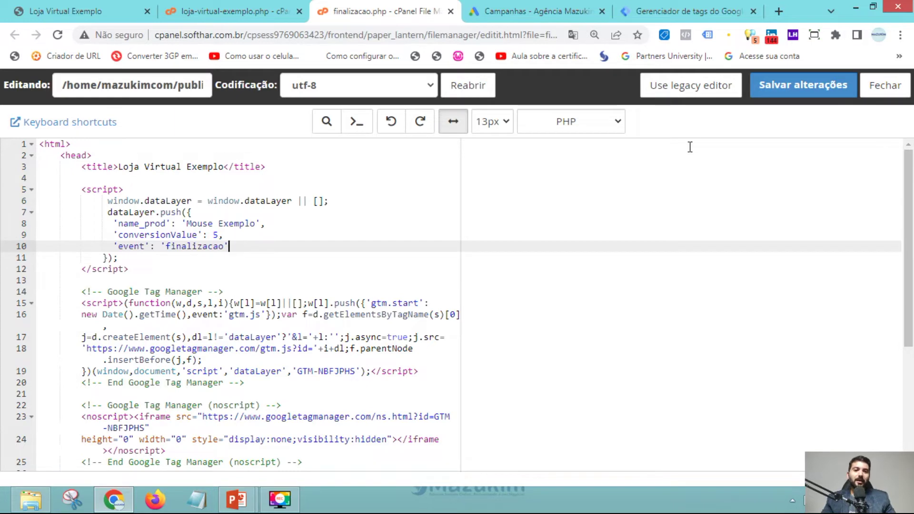
Save the changes to finalizacao.php.
click(806, 76)
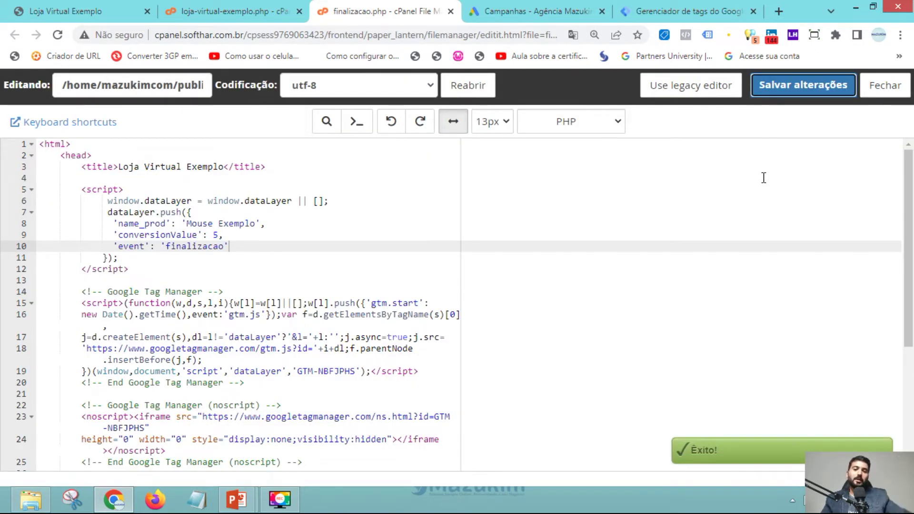
click(237, 236)
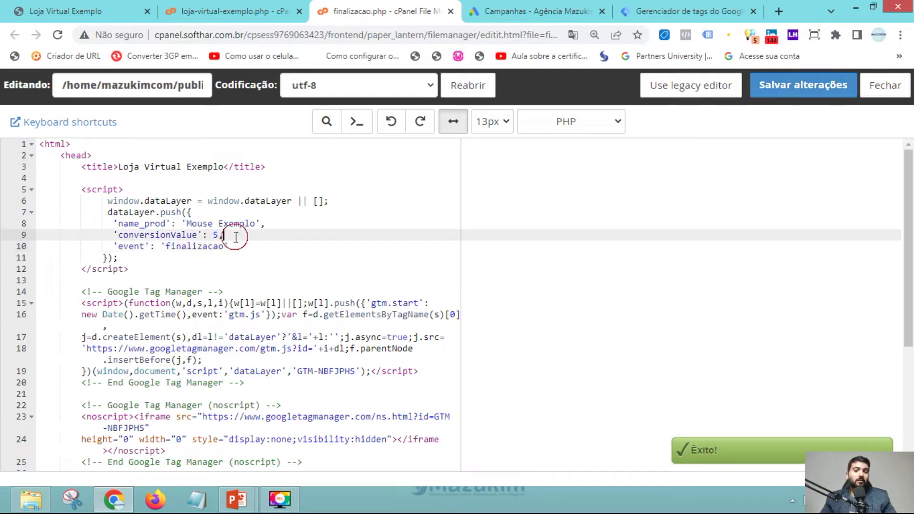
click(268, 224)
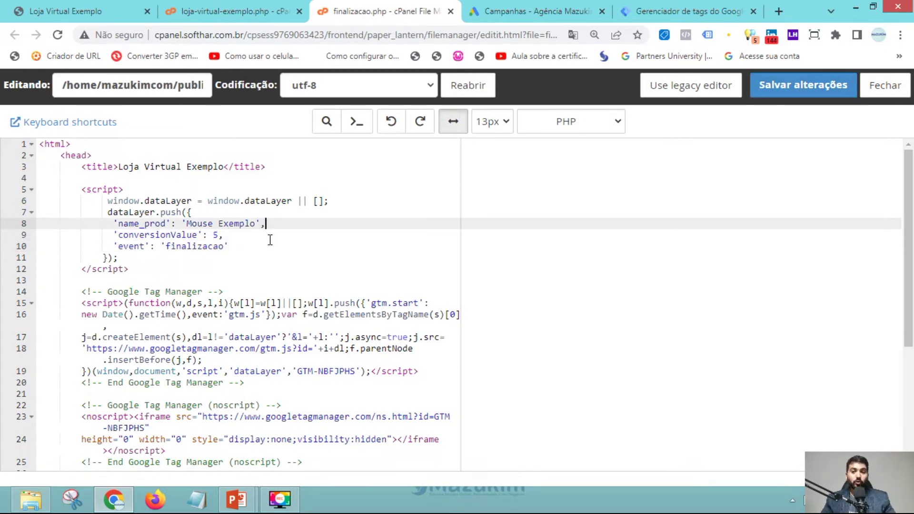
Review the dataLayer.push script and the Google Tag Manager snippets below it in finalizacao.php.
scroll(270, 240, down, 1)
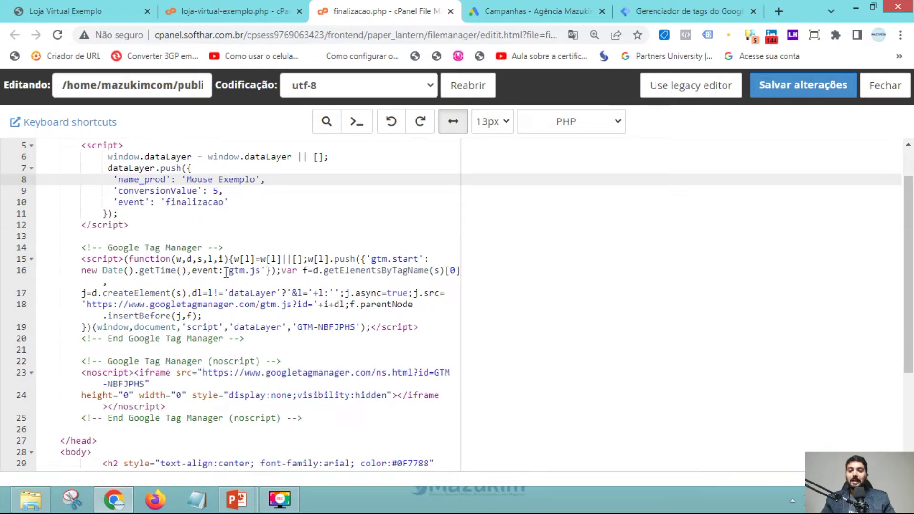
scroll(177, 251, up, 1)
drag(152, 265, 72, 189)
click(143, 268)
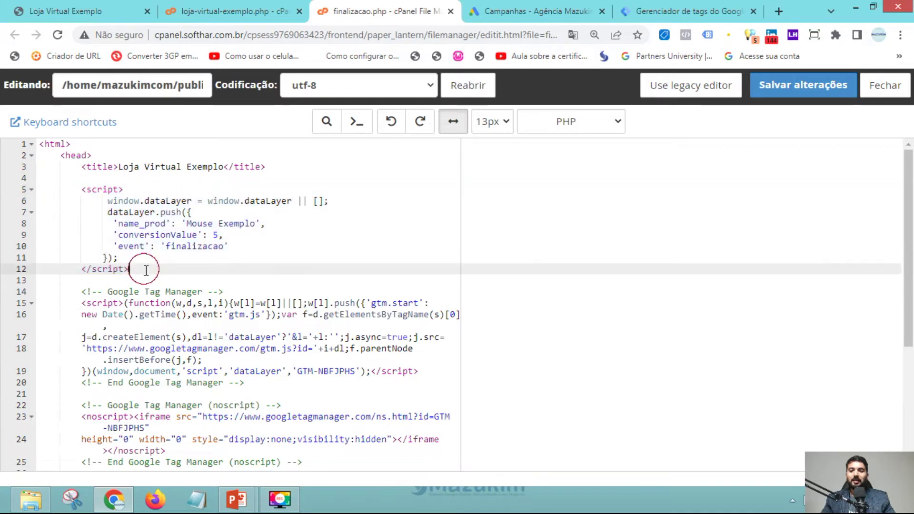
scroll(94, 245, down, 1)
drag(79, 243, 312, 414)
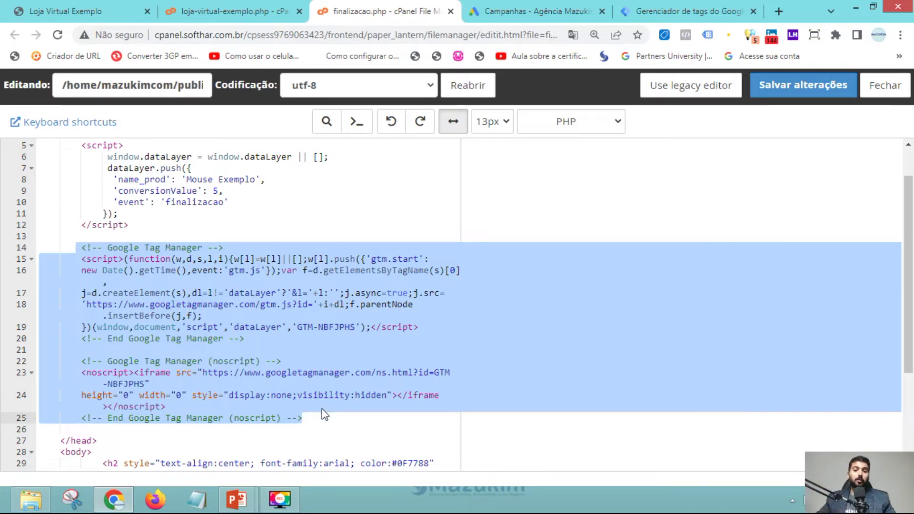
click(323, 409)
drag(326, 415, 71, 247)
scroll(186, 298, up, 2)
drag(129, 269, 73, 199)
click(171, 235)
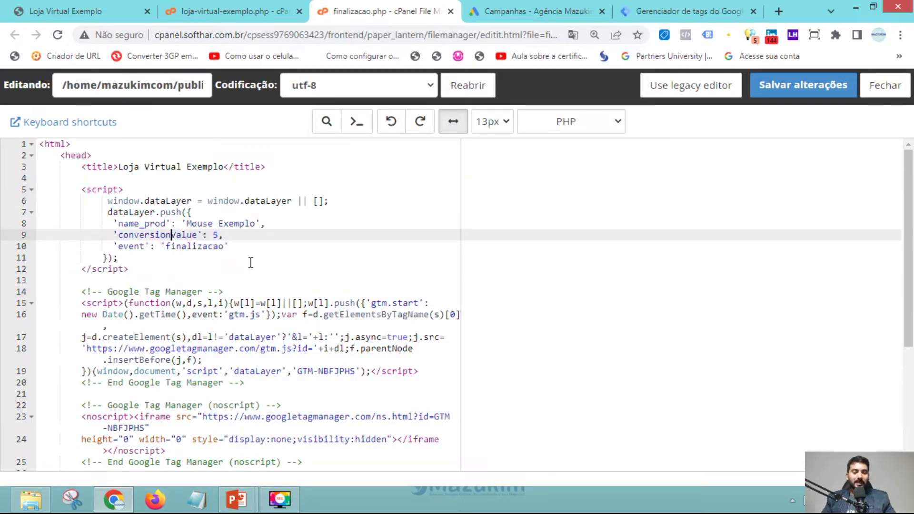
Check the mouse's price on the Loja Virtual Exemplo page and view the container's overview in Google Tag Manager.
click(110, 7)
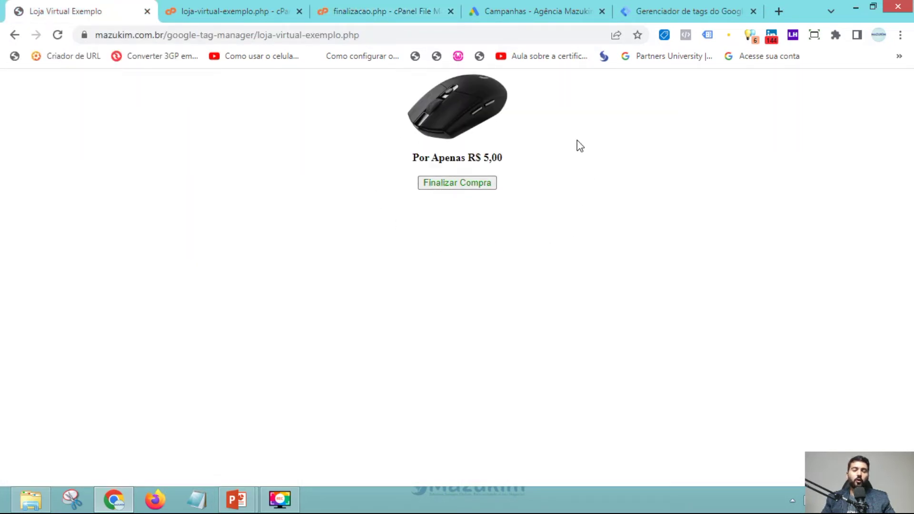
drag(469, 157, 503, 158)
click(514, 172)
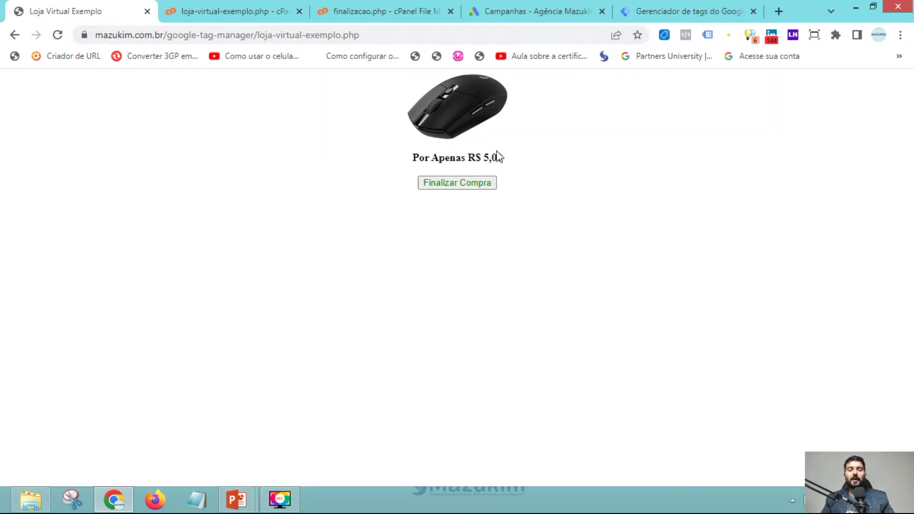
click(640, 11)
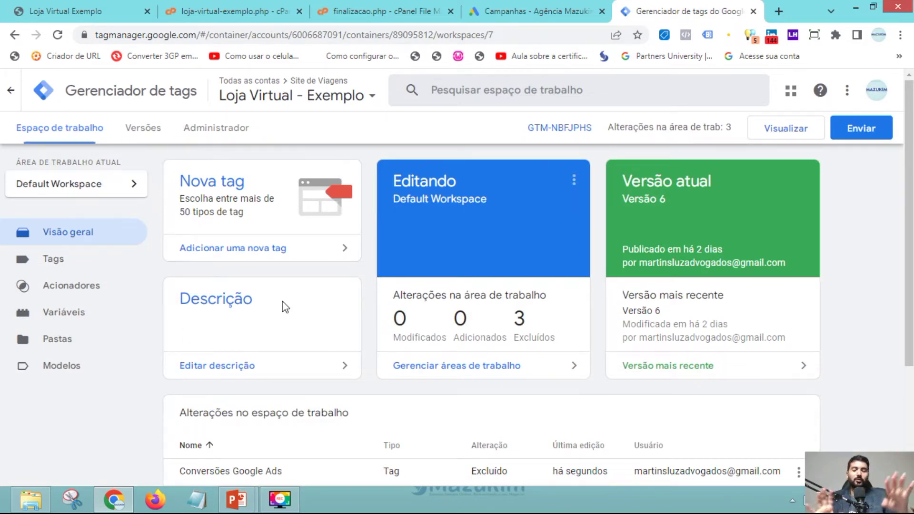
click(71, 12)
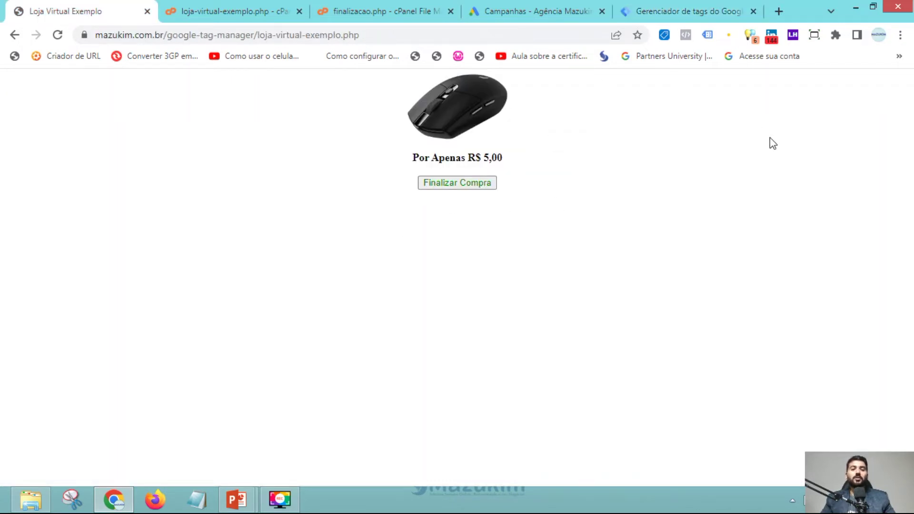
Open mazukim.com.br/marketing-plus in a new browser tab.
click(779, 11)
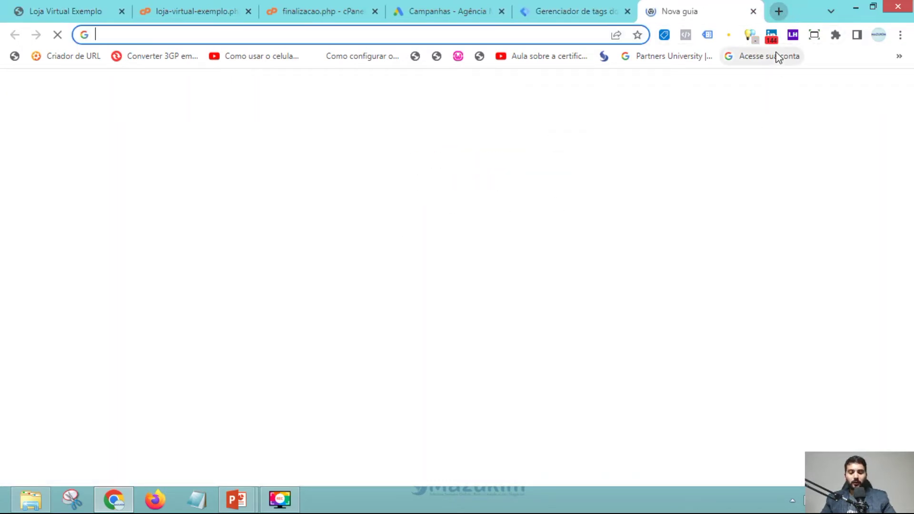
text(mazukim)
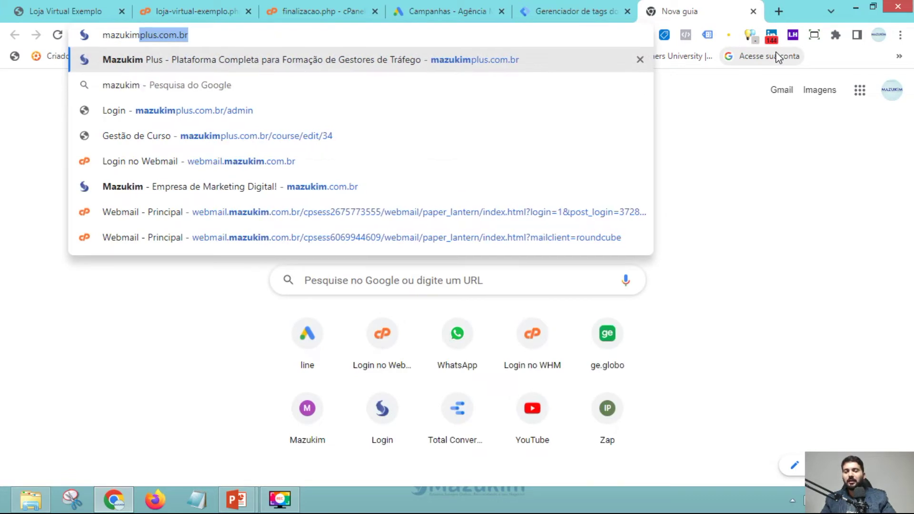
text(.com.br/)
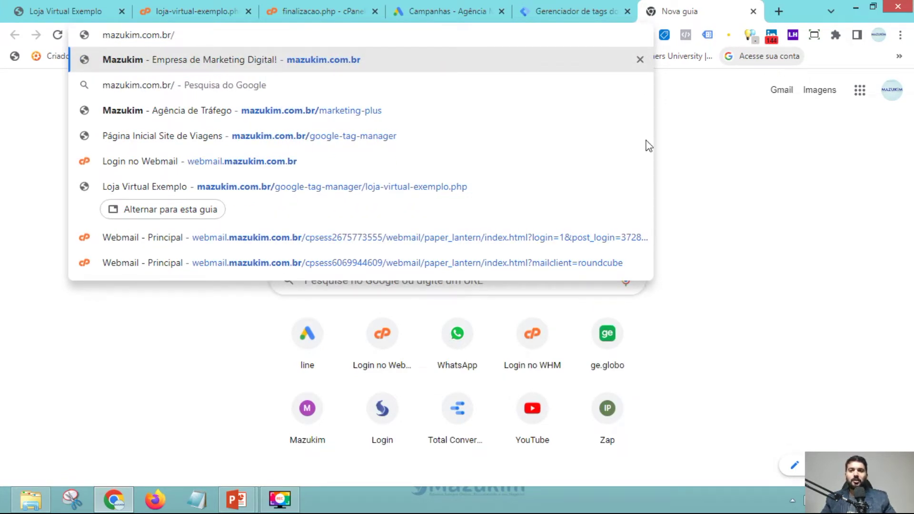
click(485, 119)
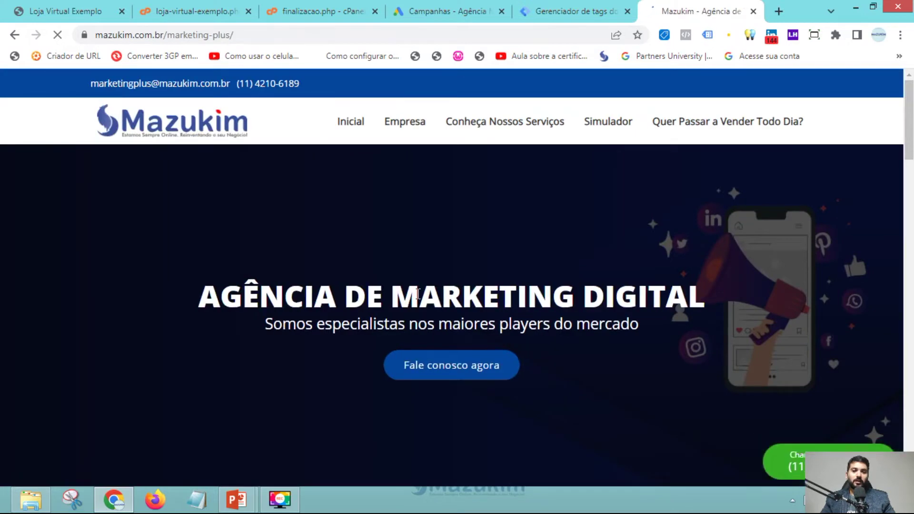
Look through the agency's marketing page from top to bottom, and close its browser tab.
scroll(466, 254, down, 5)
scroll(466, 257, down, 10)
scroll(434, 327, up, 7)
scroll(454, 349, up, 15)
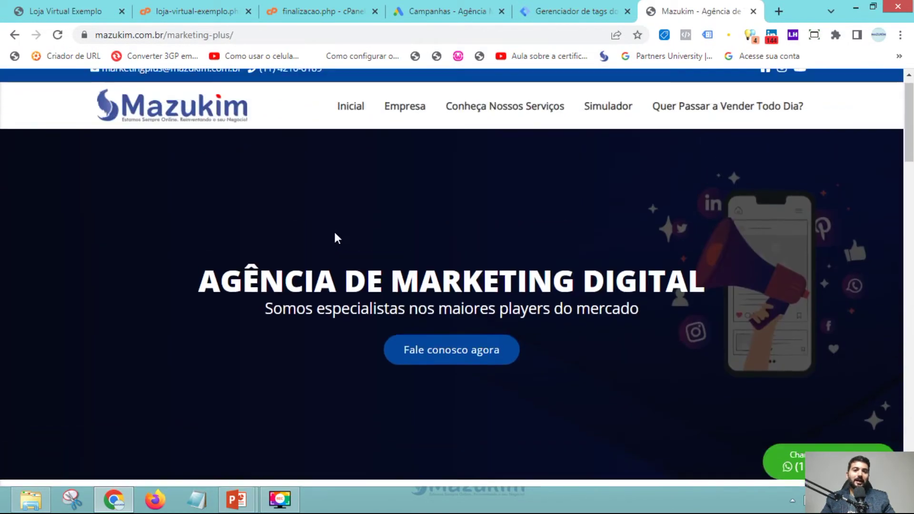
drag(906, 114, 804, 372)
scroll(522, 324, down, 3)
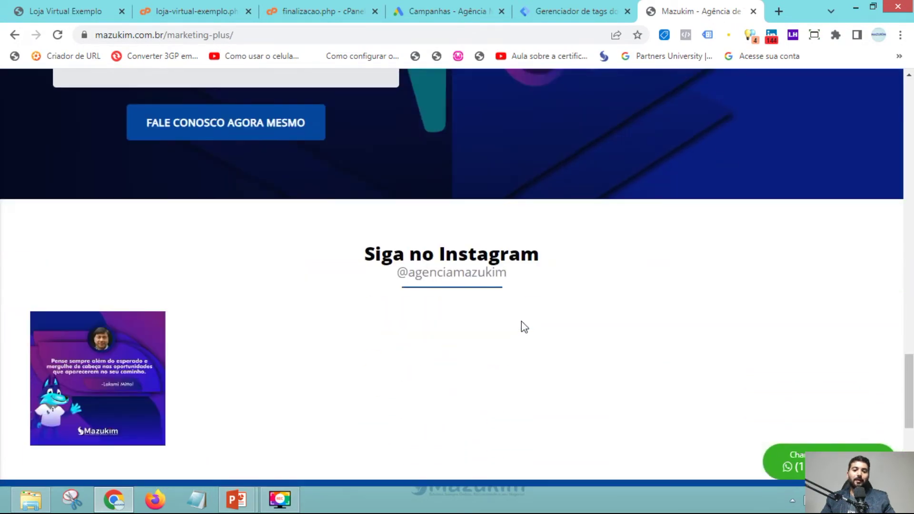
scroll(523, 325, up, 6)
scroll(524, 322, up, 20)
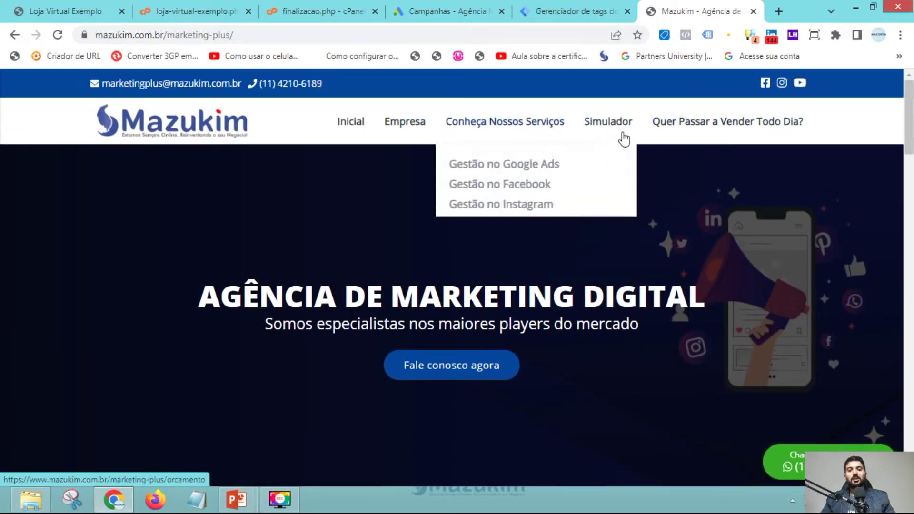
click(753, 11)
click(76, 9)
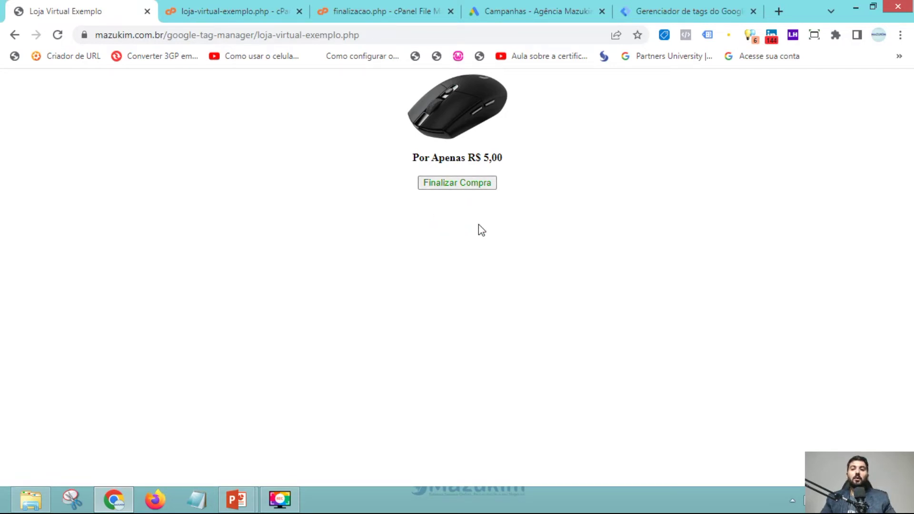
click(536, 9)
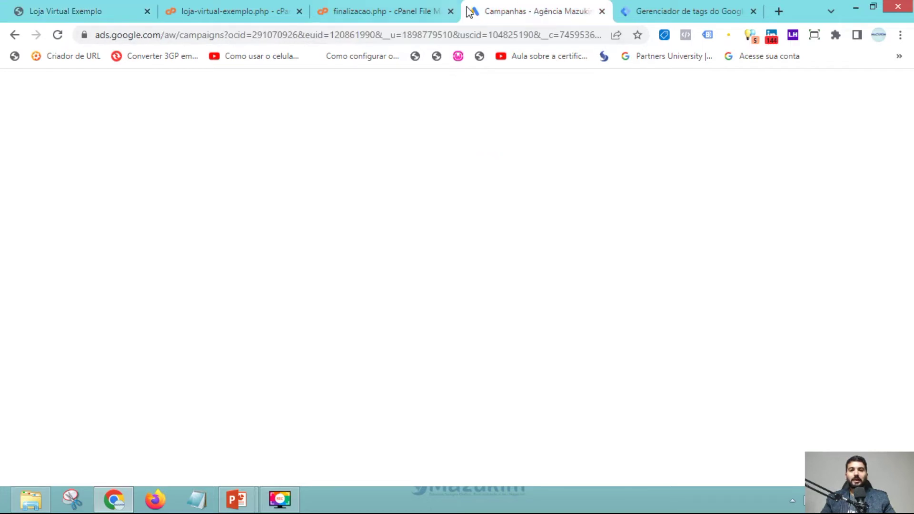
click(648, 11)
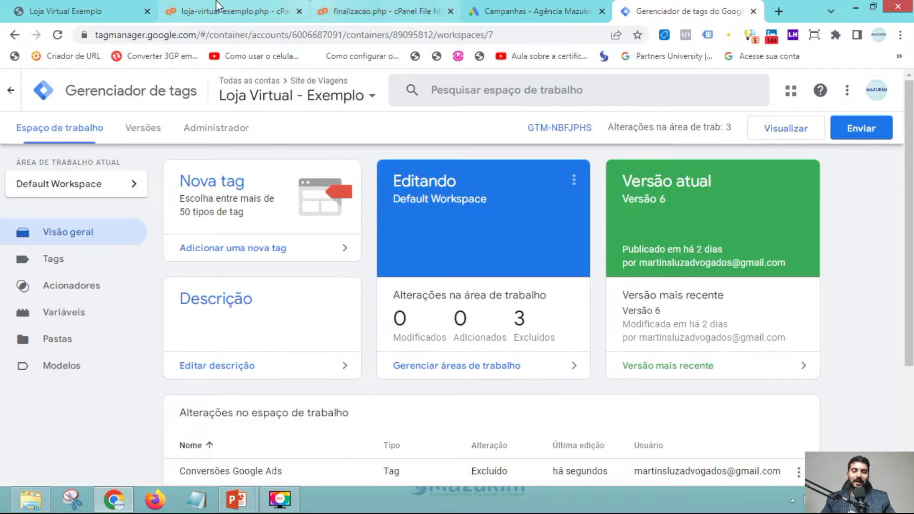
click(95, 10)
click(685, 11)
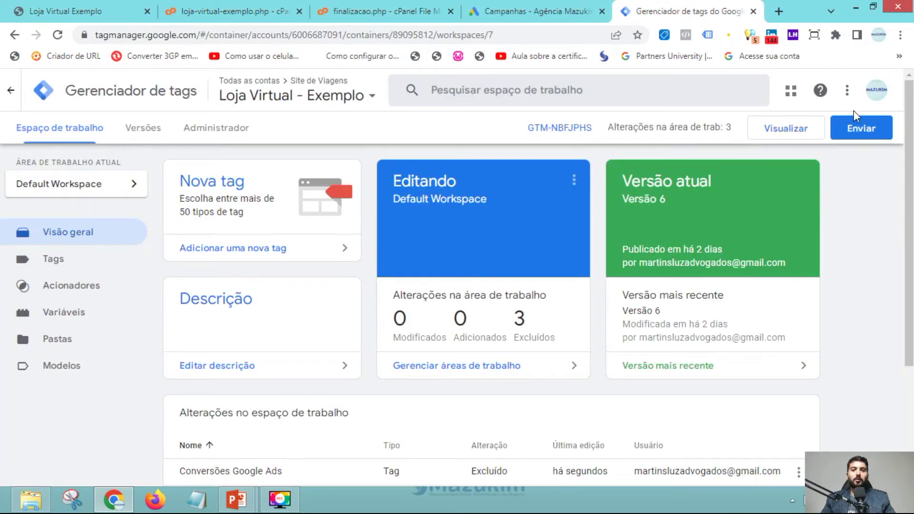
click(793, 135)
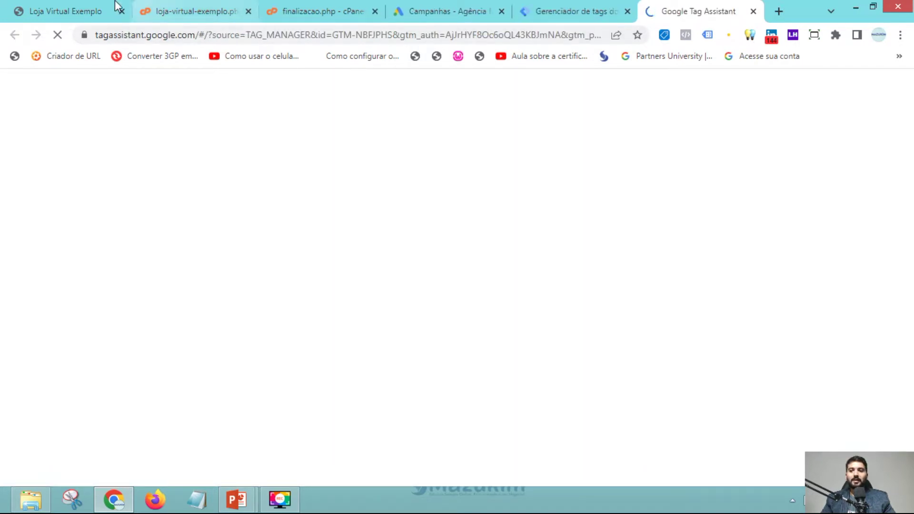
click(131, 4)
click(216, 35)
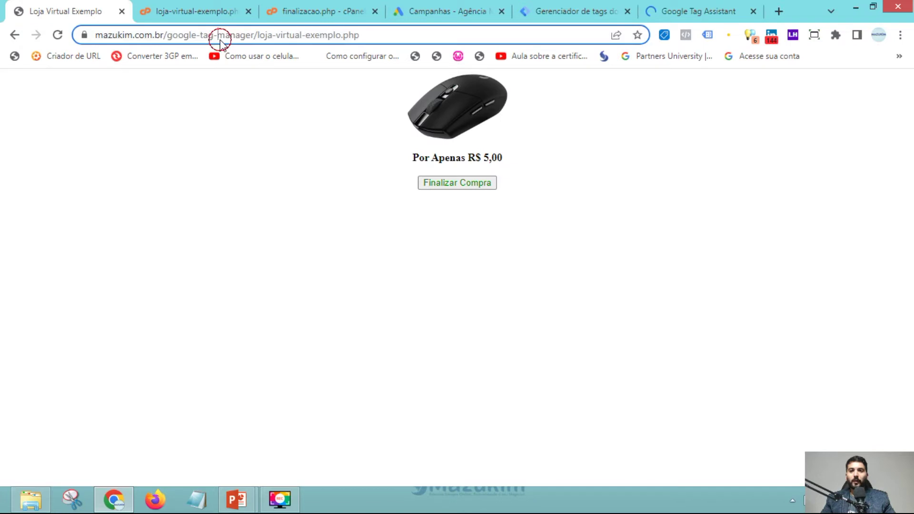
key(ctrl+c)
click(657, 1)
click(412, 375)
key(ctrl+v)
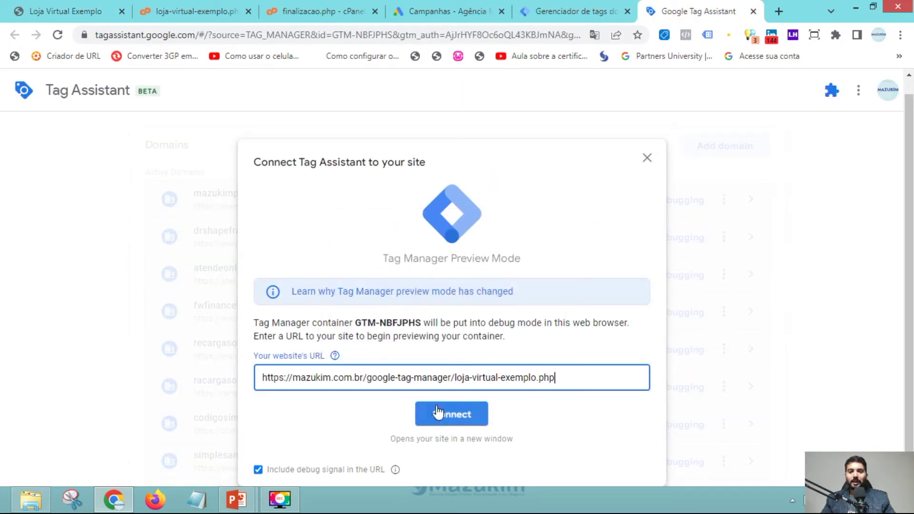
click(452, 415)
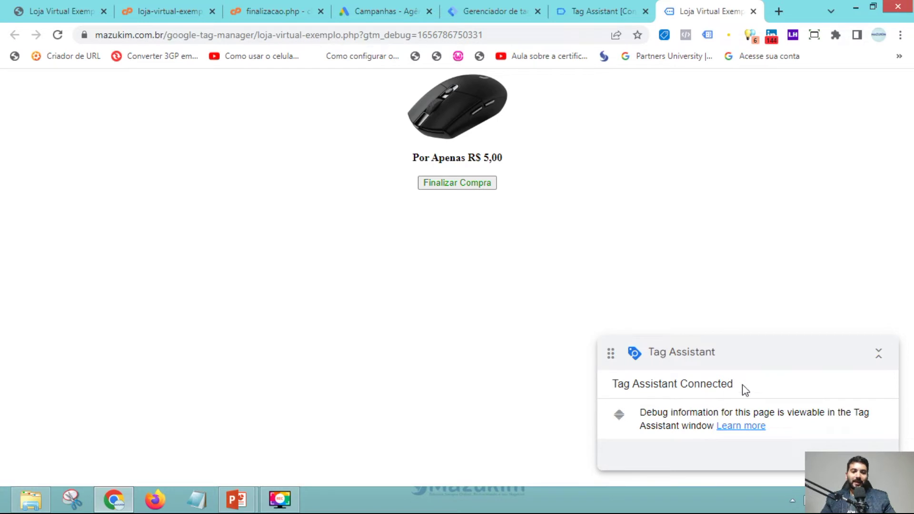
Collapse the Tag Assistant badge on the store page and dismiss the connection dialog in Tag Assistant.
click(879, 354)
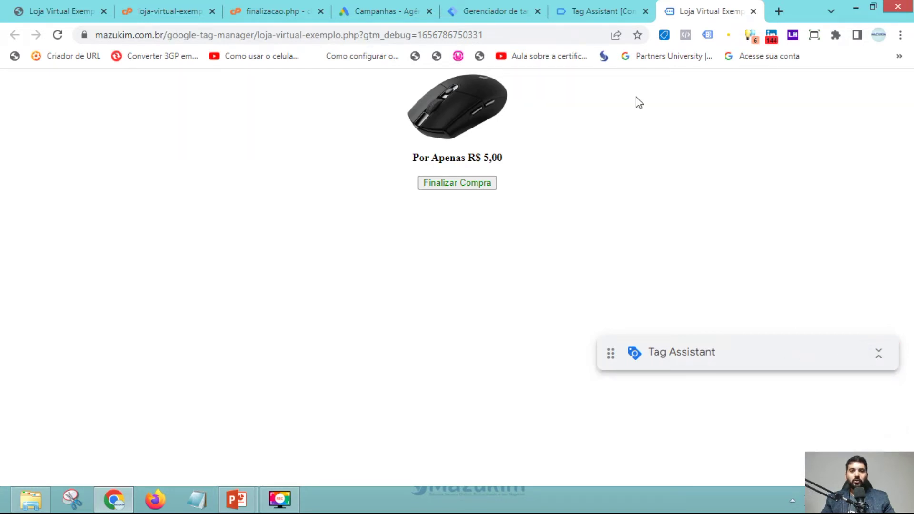
click(589, 12)
click(459, 320)
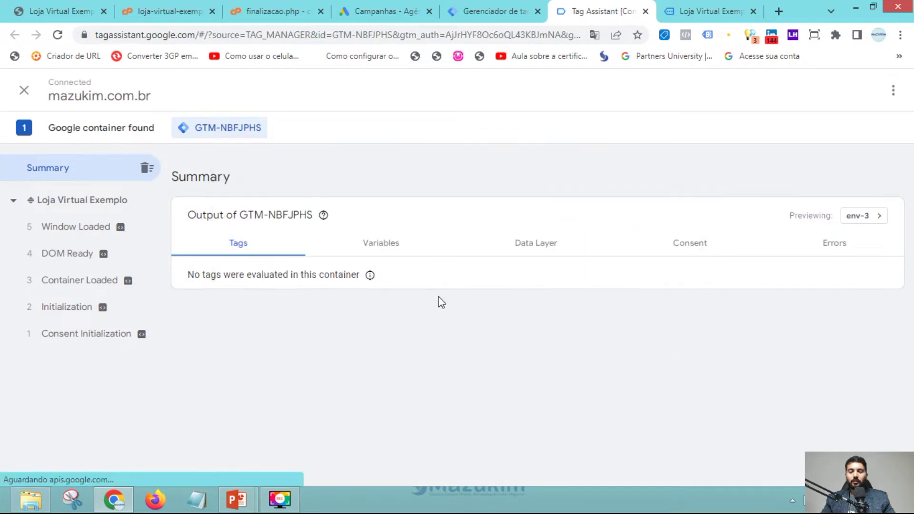
Switch to the PowerPoint slide show to check the "Passo a passo" slide, and return to Tag Assistant in Chrome.
mouse_move(294, 284)
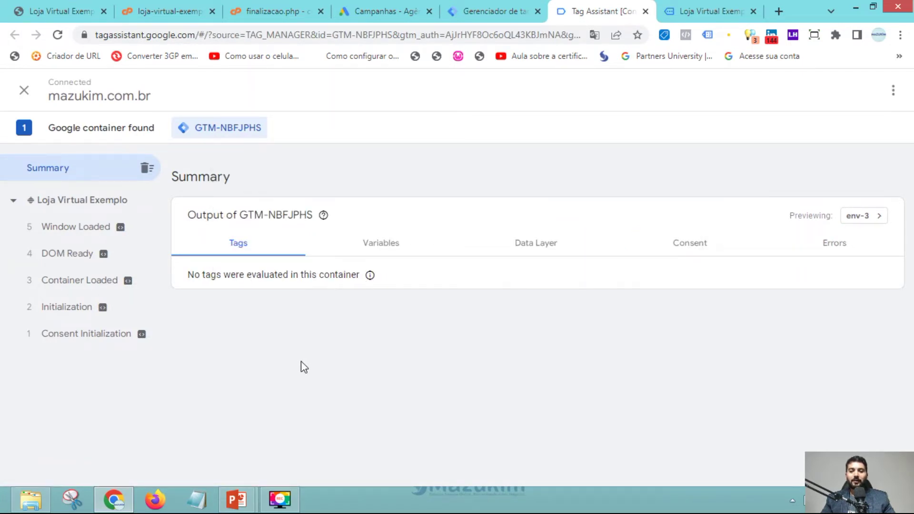
key(alt+Tab)
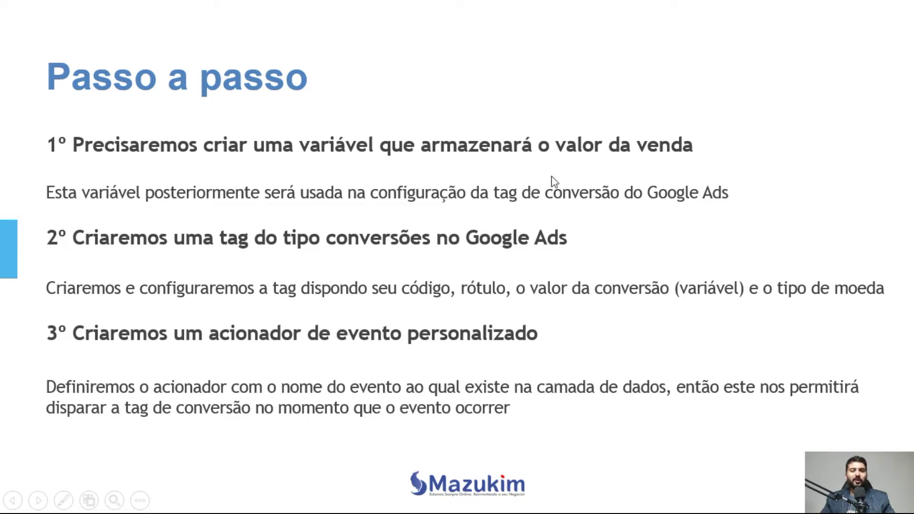
key(alt+Tab)
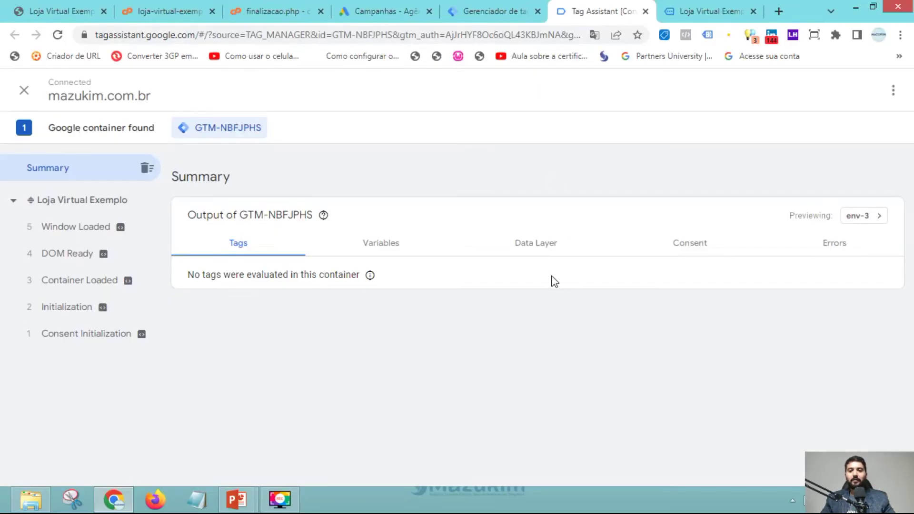
Check the Tag Assistant connection on the store page, and show the tag output for the Loja Virtual Exemplo page.
click(699, 11)
click(663, 361)
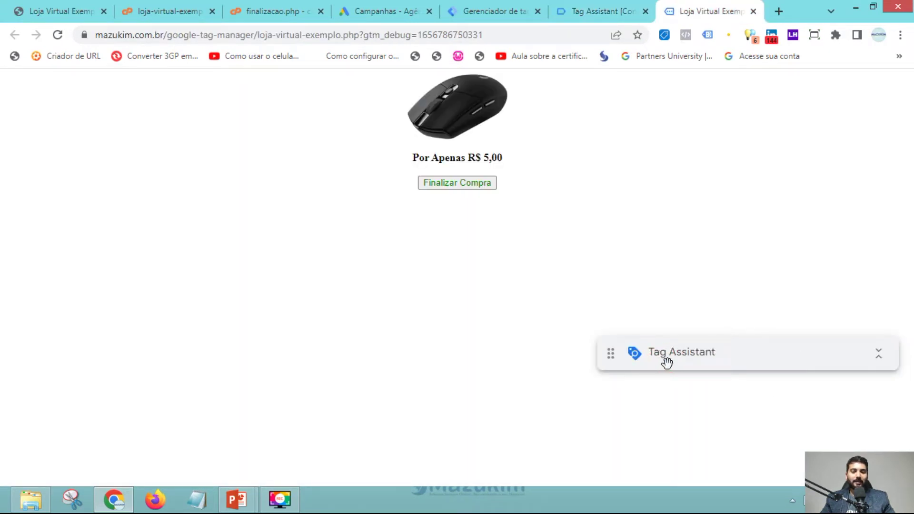
click(879, 356)
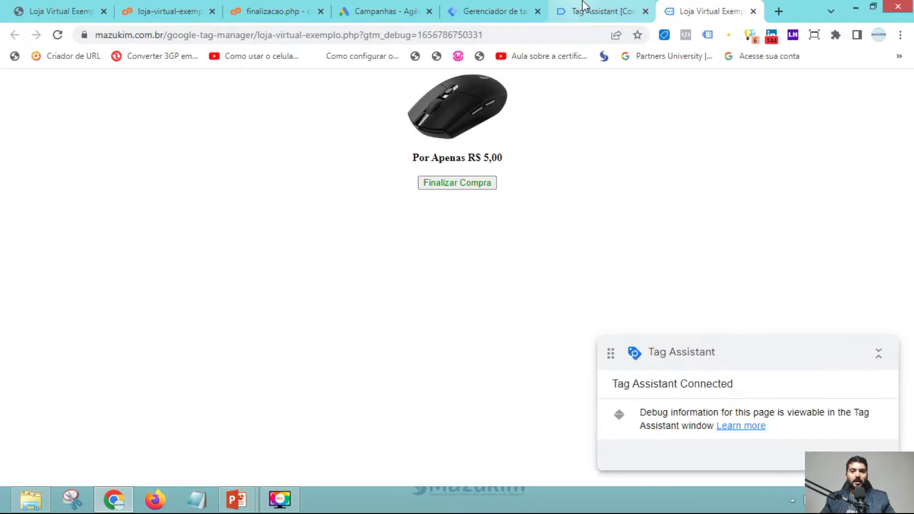
click(585, 8)
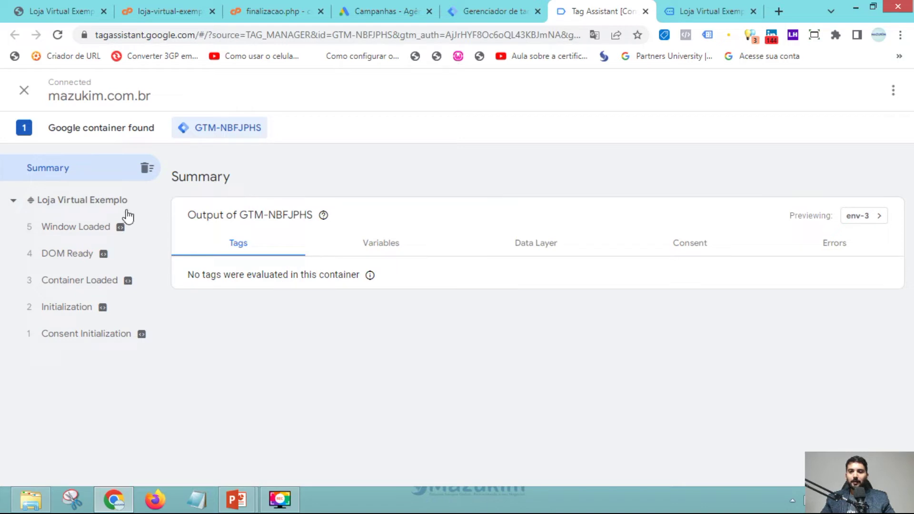
click(97, 206)
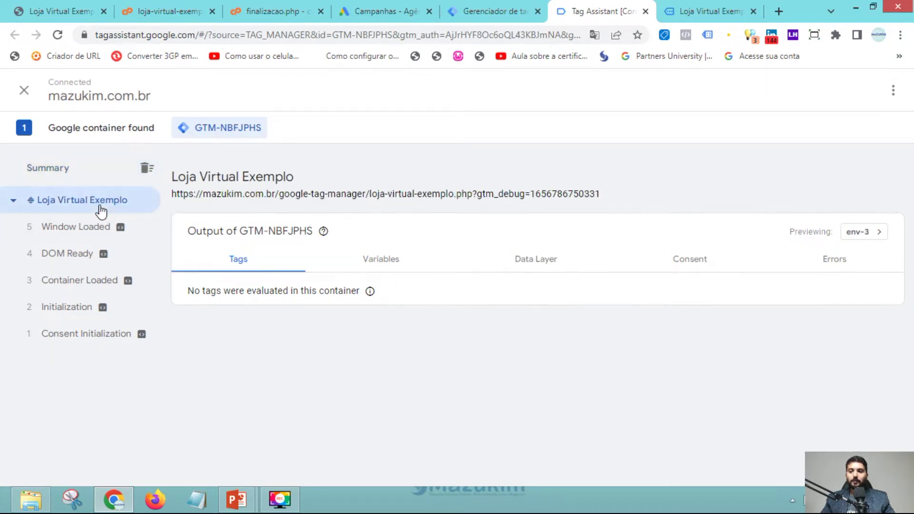
Inspect the Data Layer values of the Window Loaded, DOM Ready, Container Loaded and Initialization events for the store page.
right_click(85, 231)
click(74, 233)
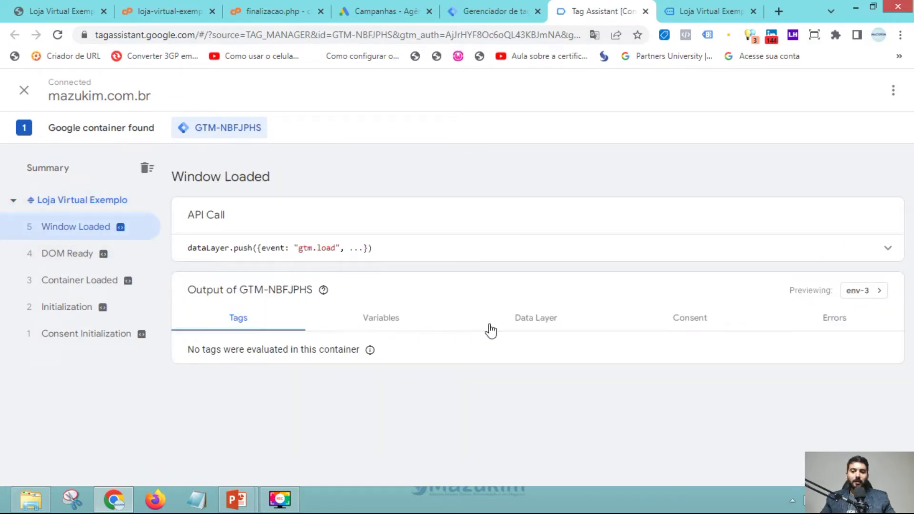
click(538, 320)
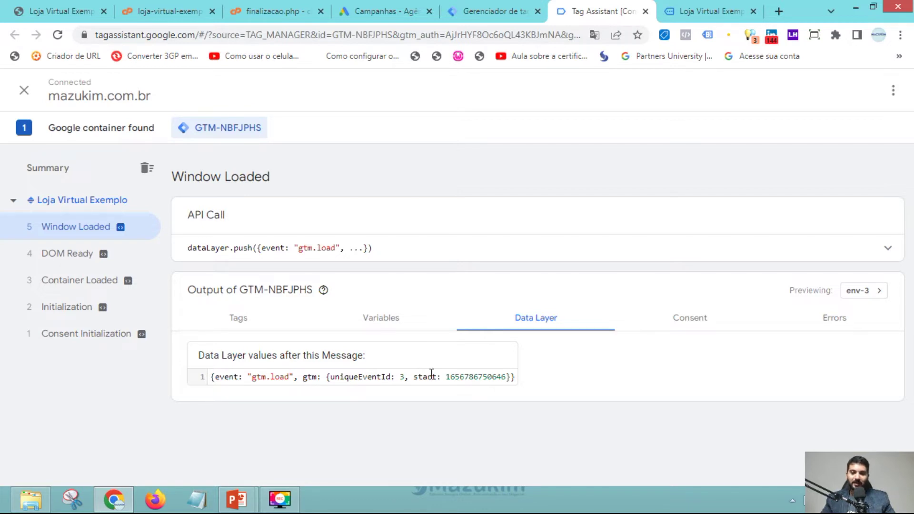
click(67, 257)
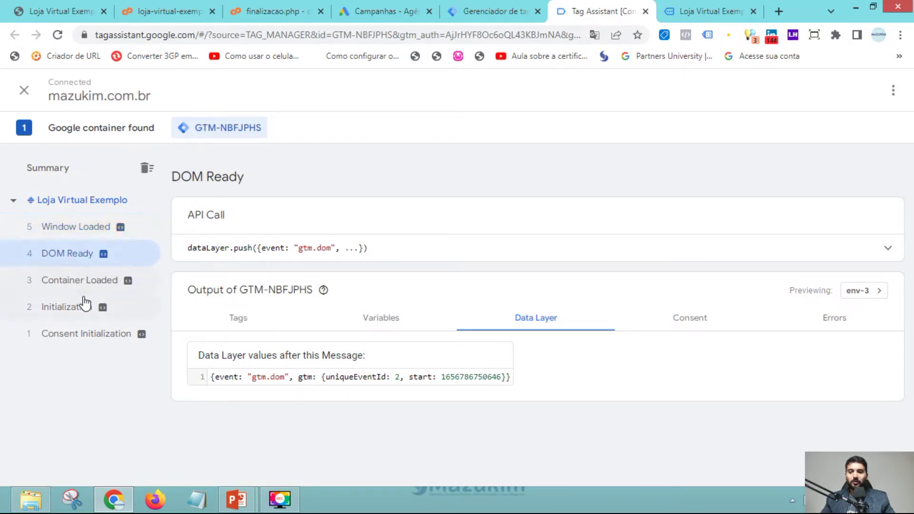
click(80, 285)
click(78, 306)
click(74, 228)
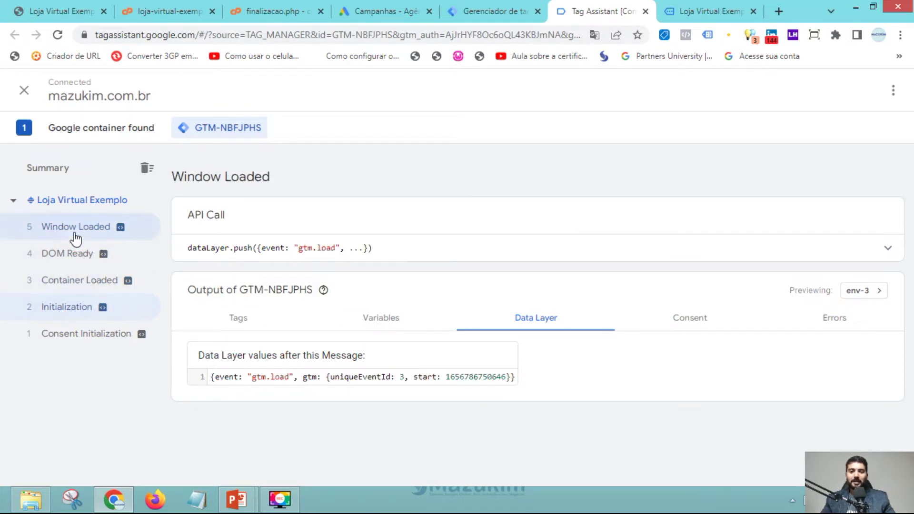
Examine the variables of the store page's Window Loaded event, including Valor_Venda.
click(386, 320)
scroll(379, 349, down, 1)
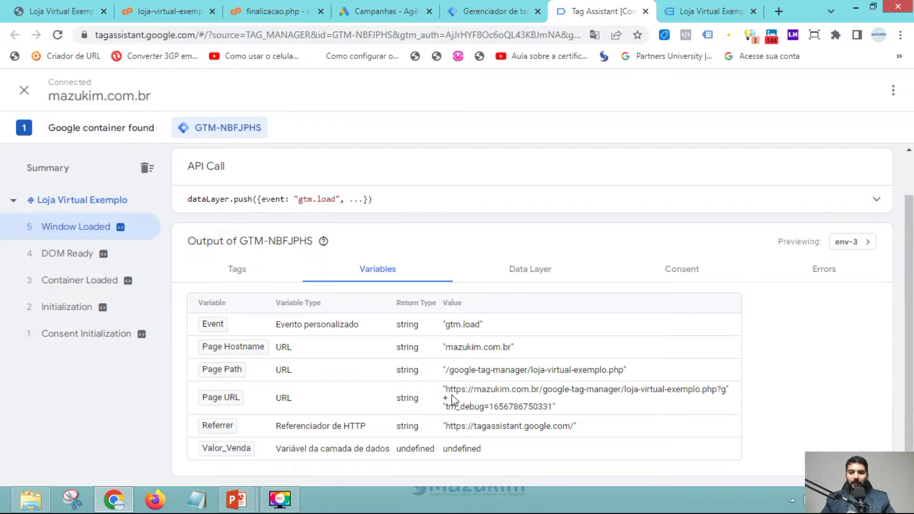
scroll(355, 379, up, 1)
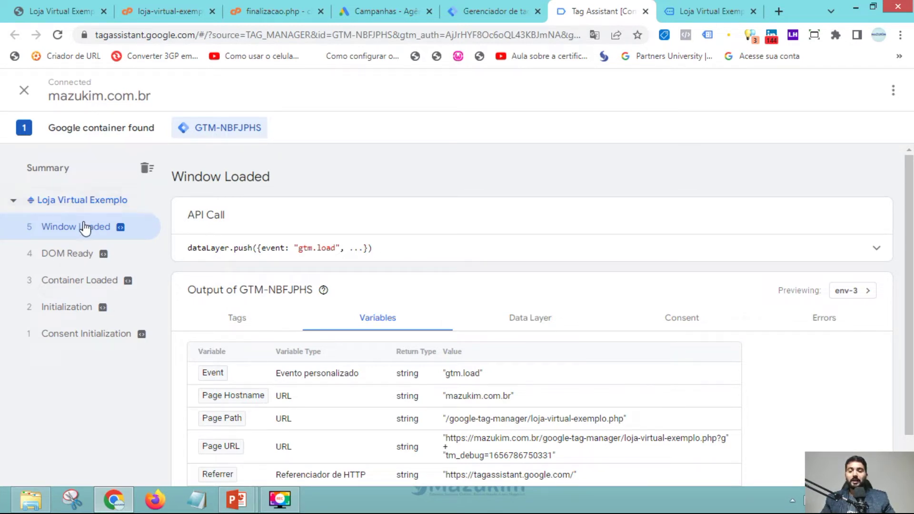
Complete the example purchase on the connected store page and return to Tag Assistant.
click(678, 6)
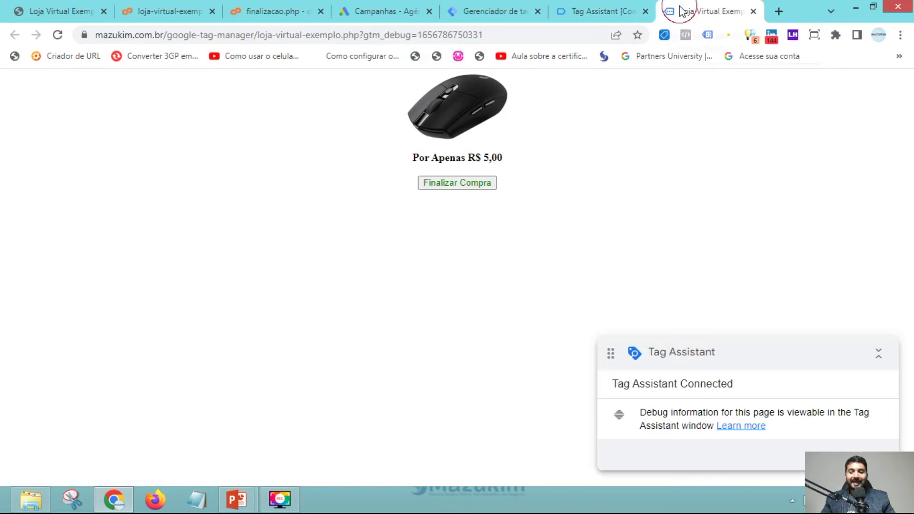
click(452, 184)
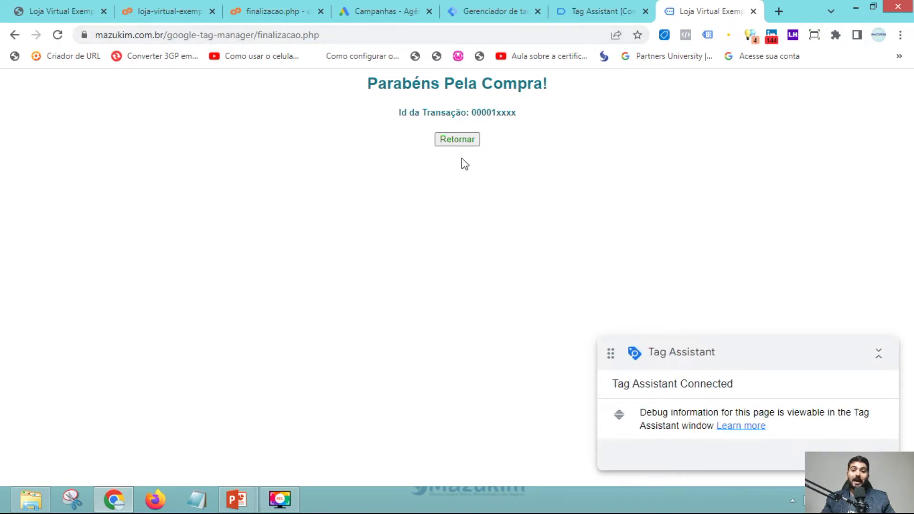
click(603, 12)
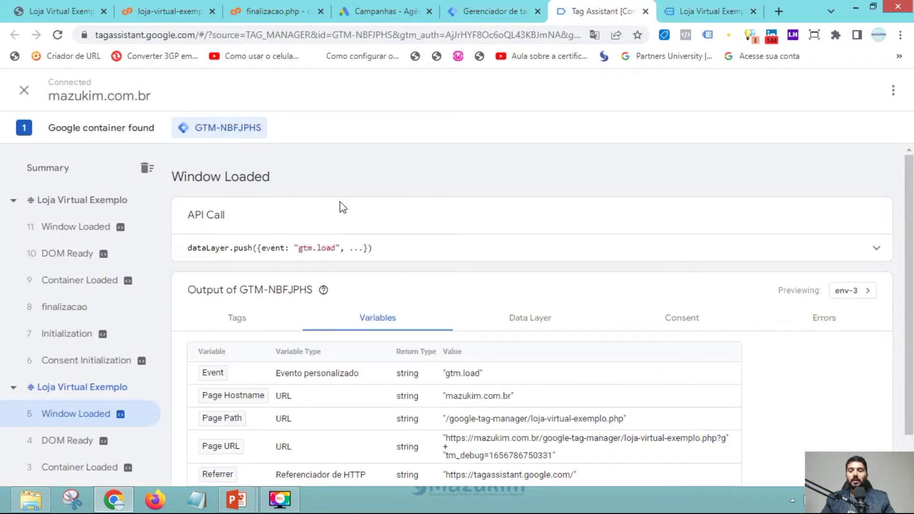
Examine name_prod and conversionValue in the Data Layer of the finalizacao.php page's Window Loaded event.
click(80, 201)
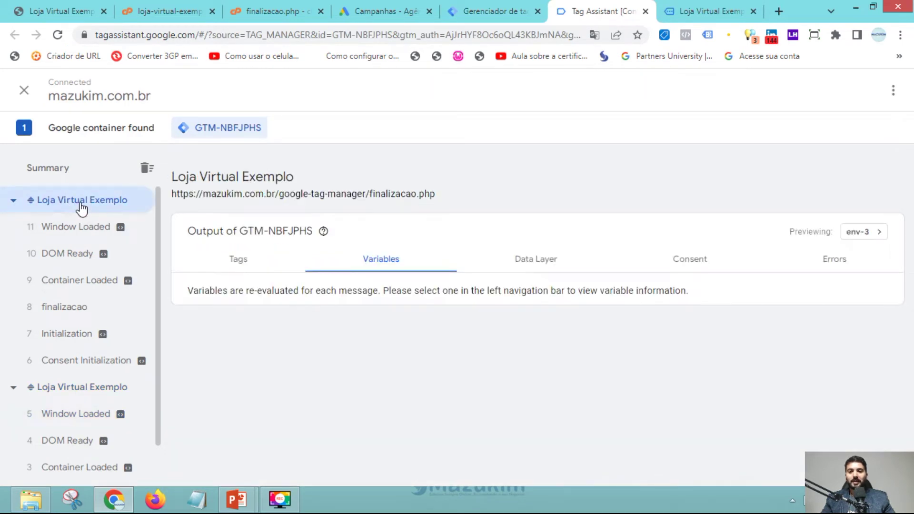
click(71, 230)
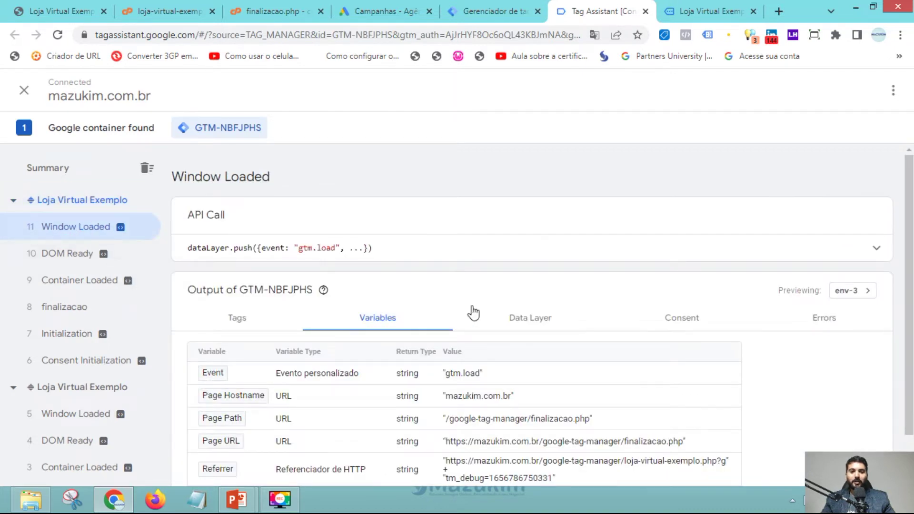
click(532, 318)
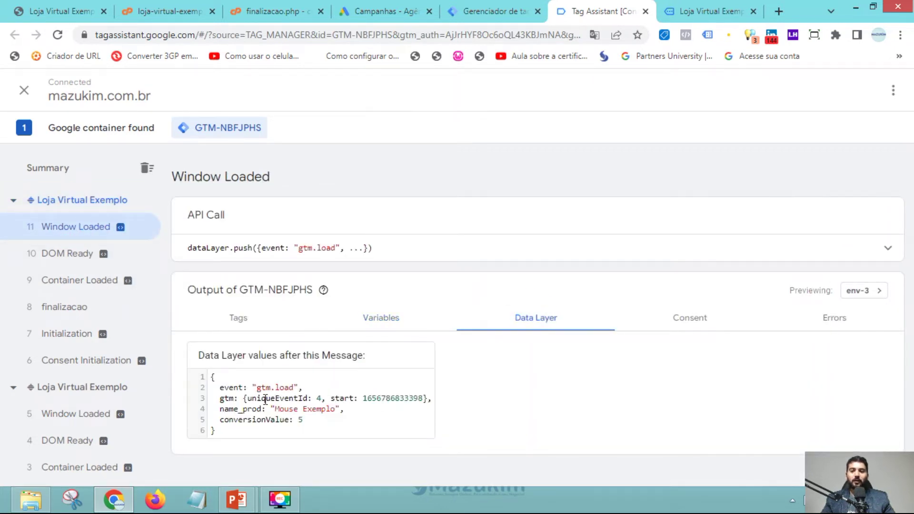
drag(220, 409, 328, 410)
click(321, 416)
click(310, 419)
Compare the name_prod, conversionValue and event entries in the finalizacao.php code with the Data Layer values in Tag Assistant.
click(247, 11)
click(235, 246)
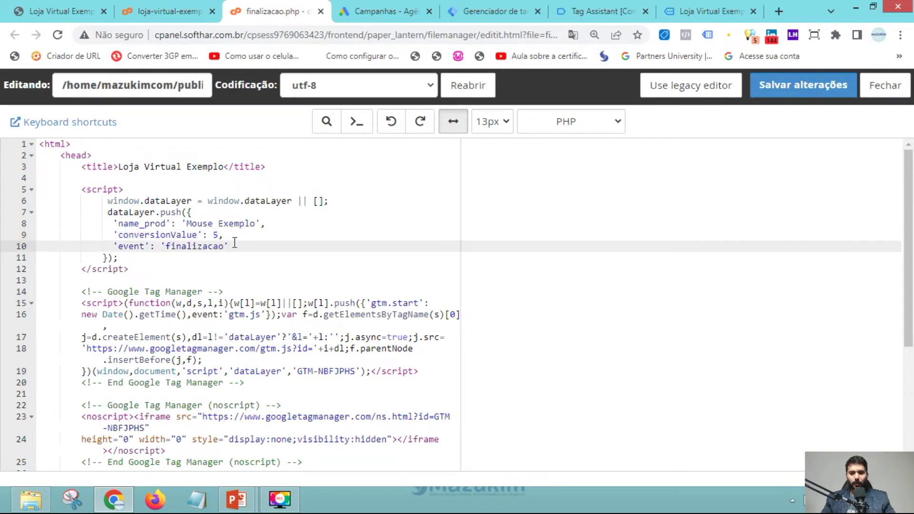
click(215, 235)
drag(256, 222, 192, 224)
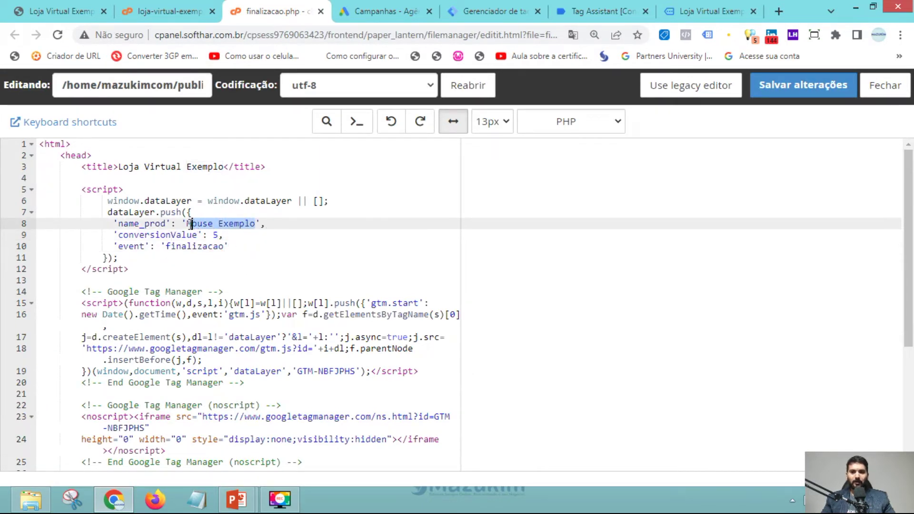
click(250, 223)
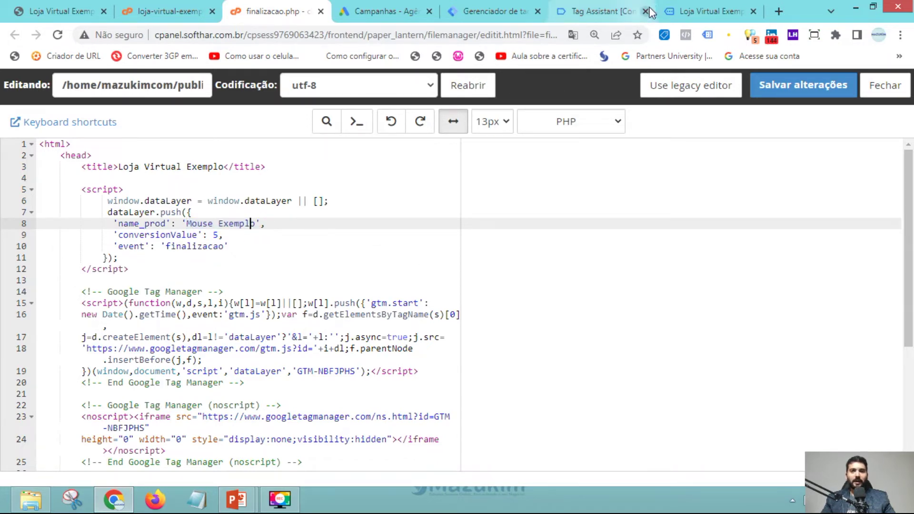
click(675, 11)
click(607, 11)
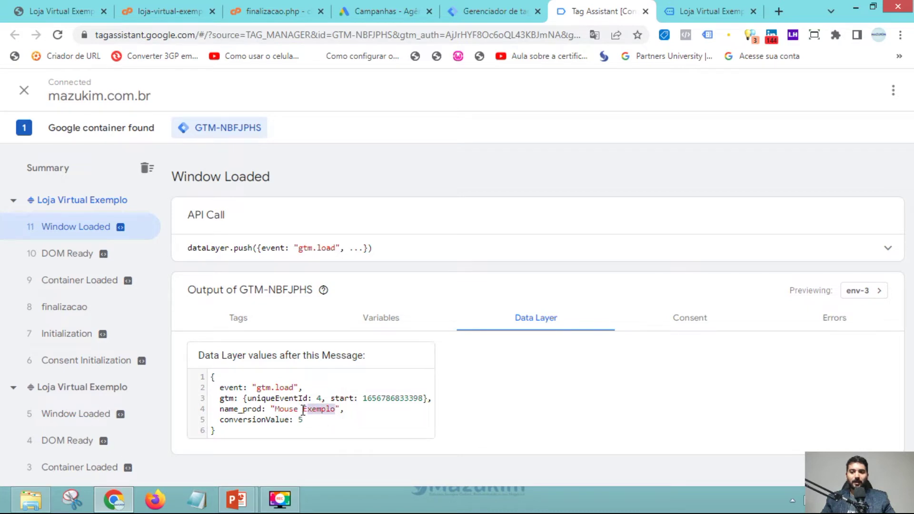
Set conversionValue to 55.60 in the finalizacao.php data layer code and save the file.
click(274, 9)
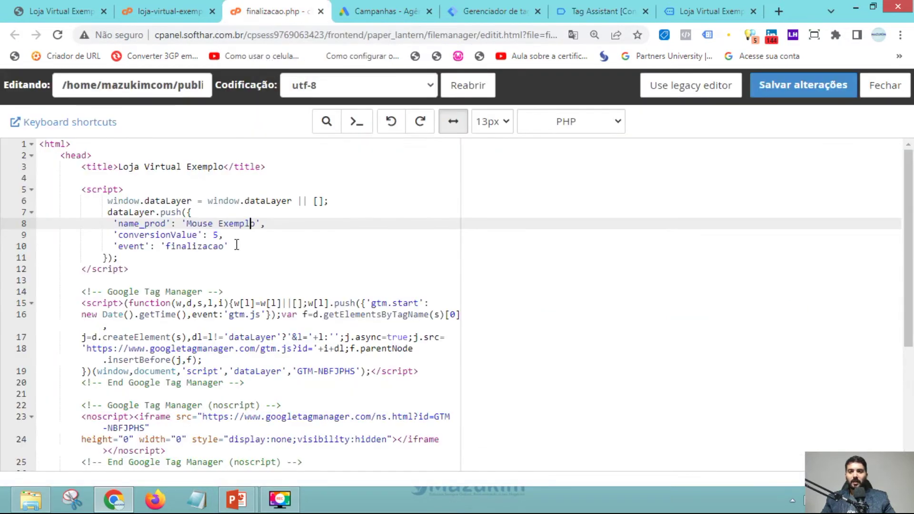
click(218, 237)
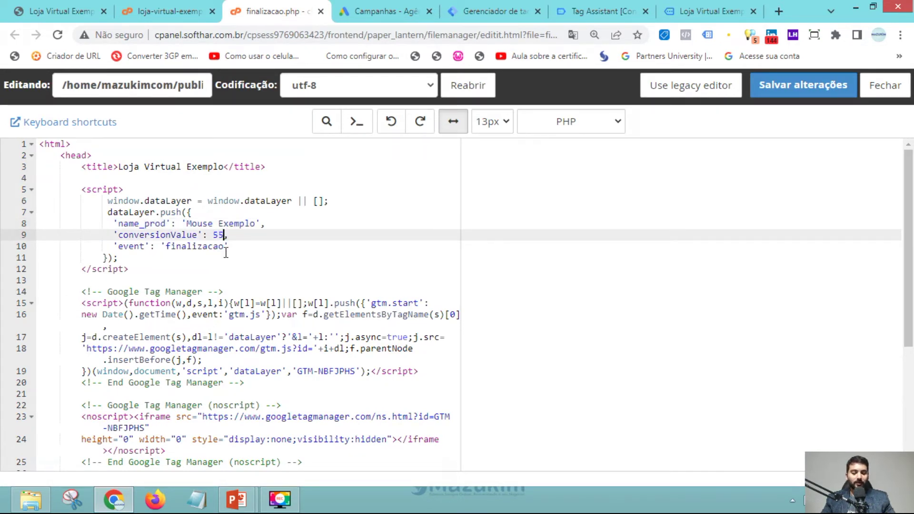
text(.60)
click(803, 86)
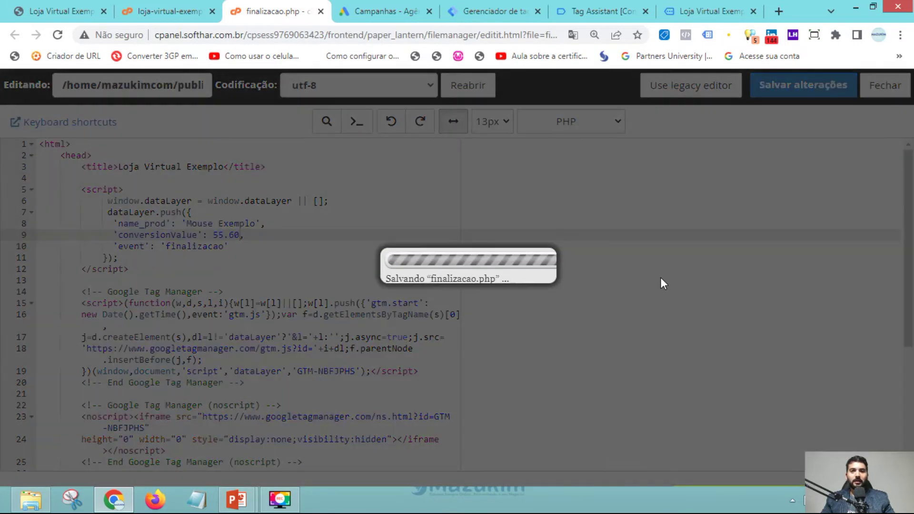
Go back to the product page in the connected store, complete the purchase again, and return to Tag Assistant.
click(581, 11)
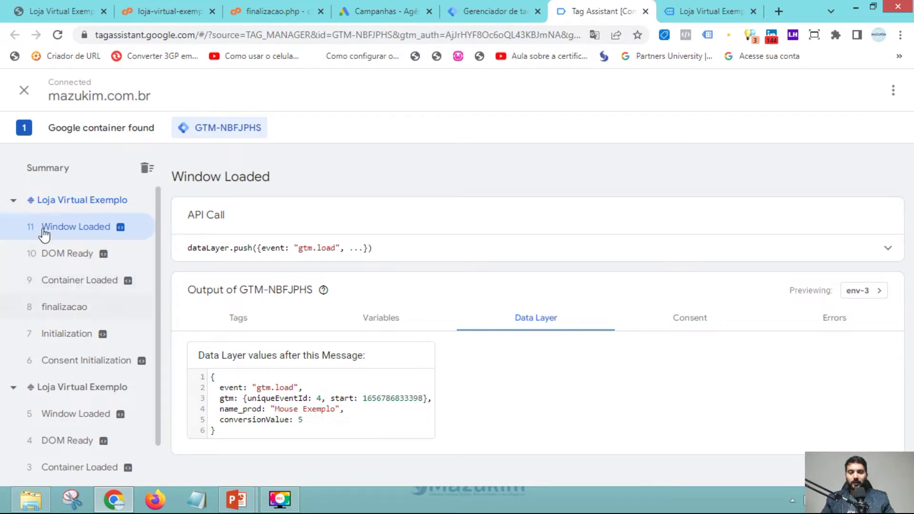
click(685, 11)
click(459, 138)
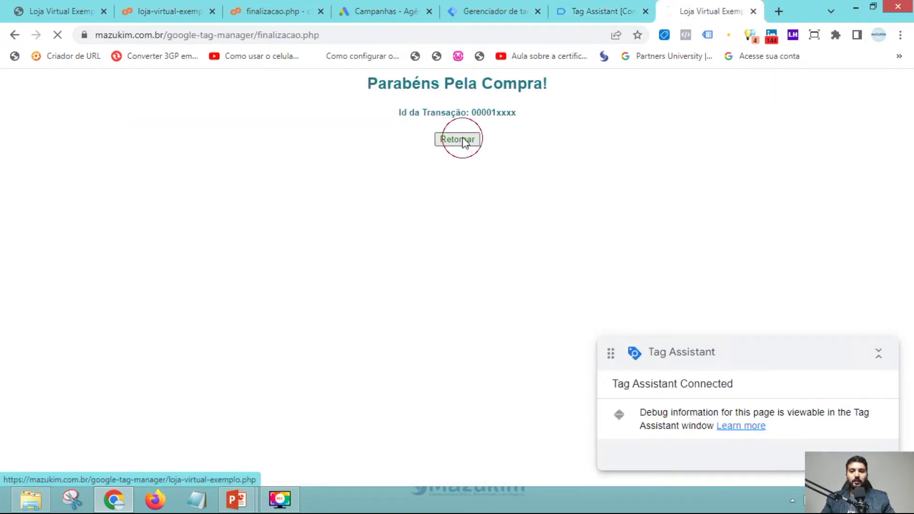
click(459, 186)
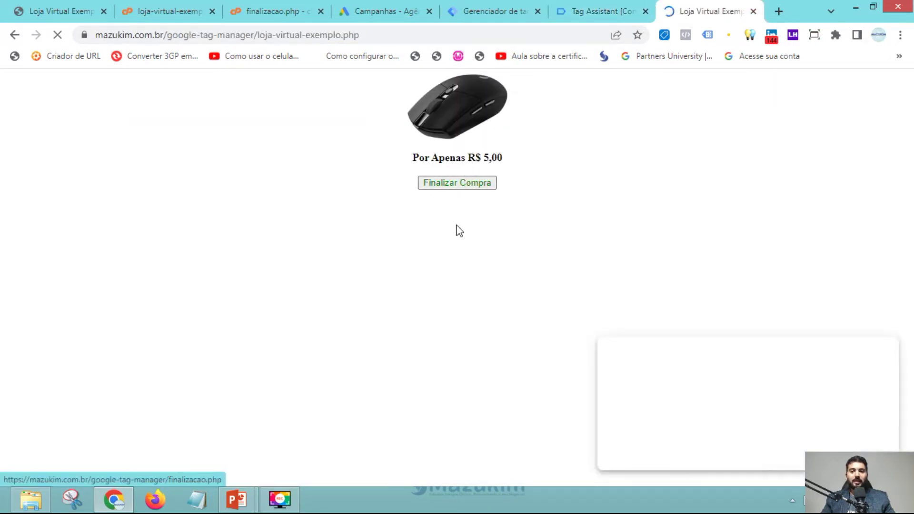
click(588, 7)
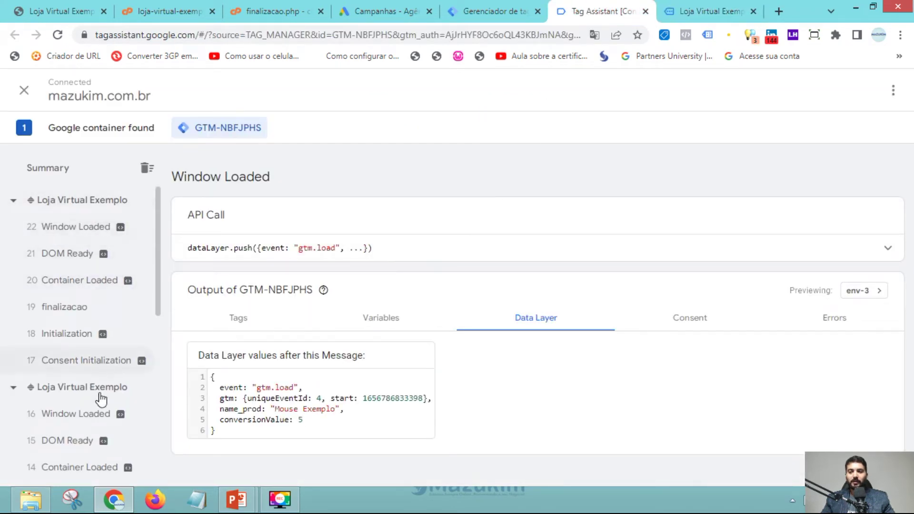
Inspect conversionValue in the Data Layer of the newest Window Loaded event.
click(62, 227)
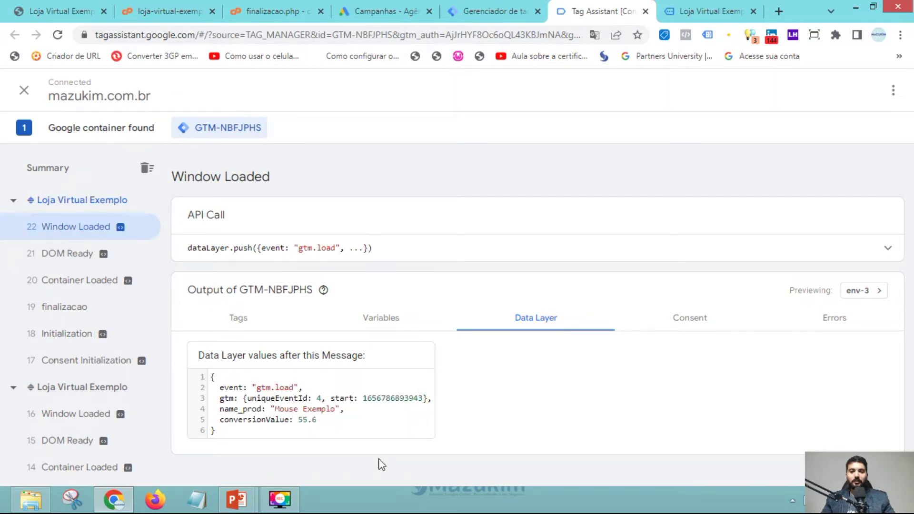
key(ctrl+plus)
key(ctrl+plus)
scroll(401, 431, down, 2)
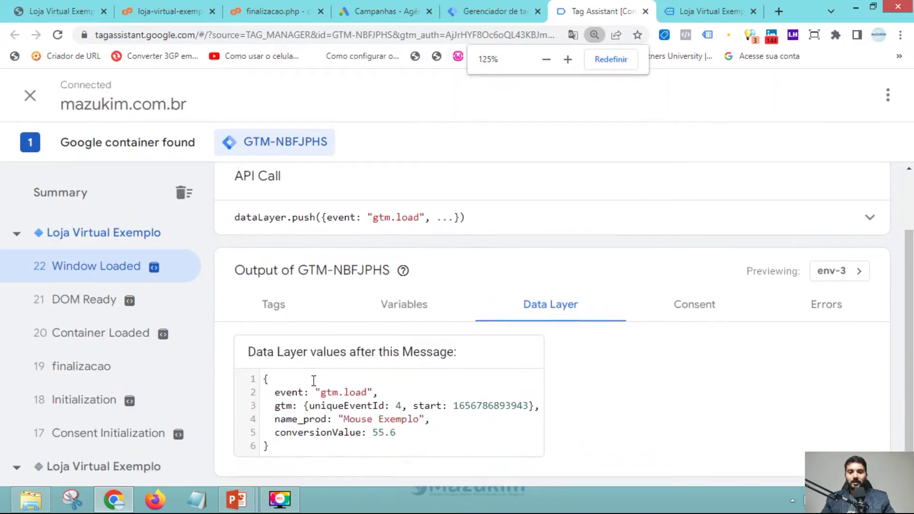
drag(394, 431, 376, 431)
click(394, 430)
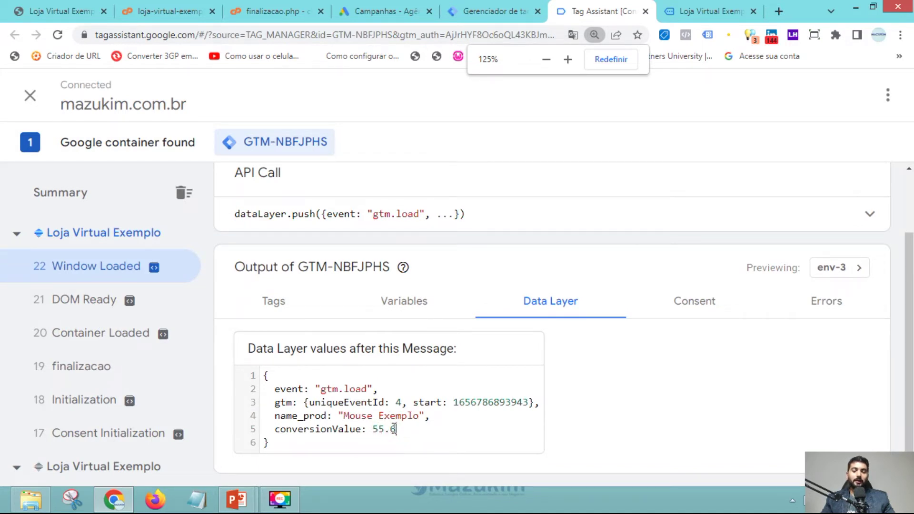
Cross-check the edited conversionValue and the product name in finalizacao.php against the newest Data Layer values in Tag Assistant.
click(247, 6)
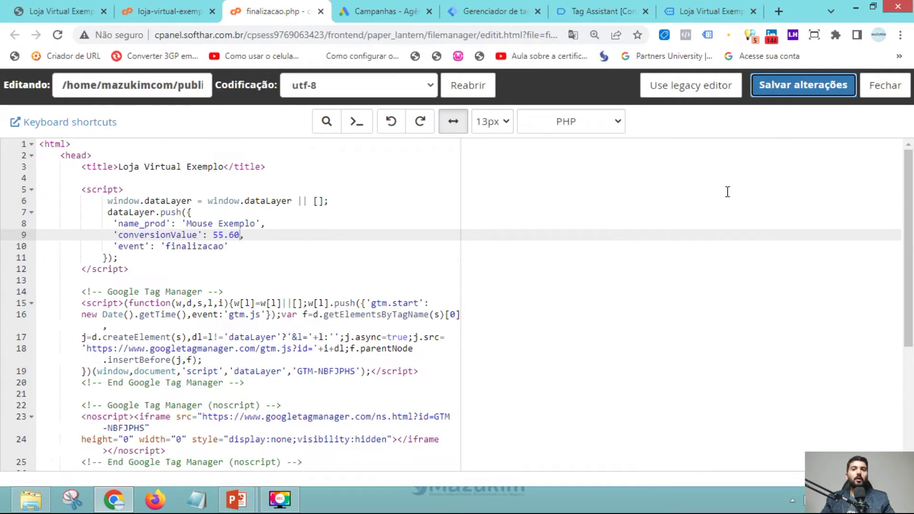
click(268, 240)
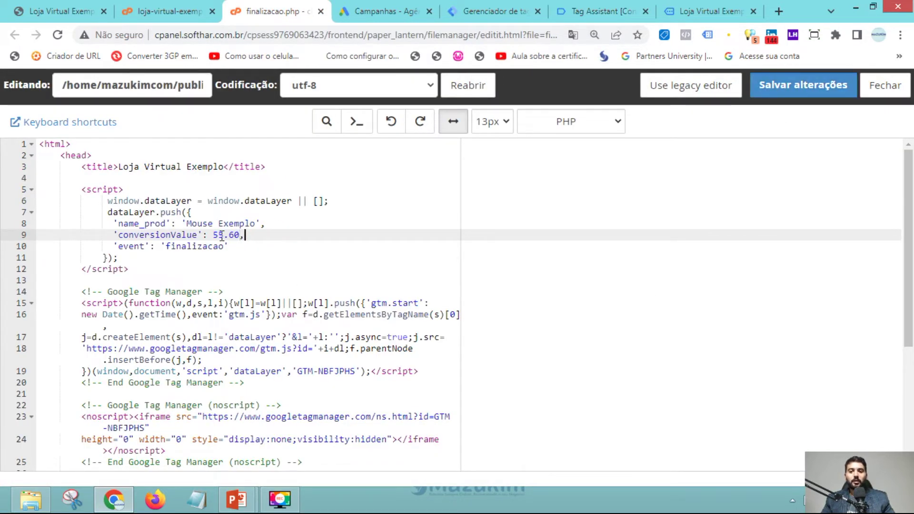
click(700, 10)
click(602, 10)
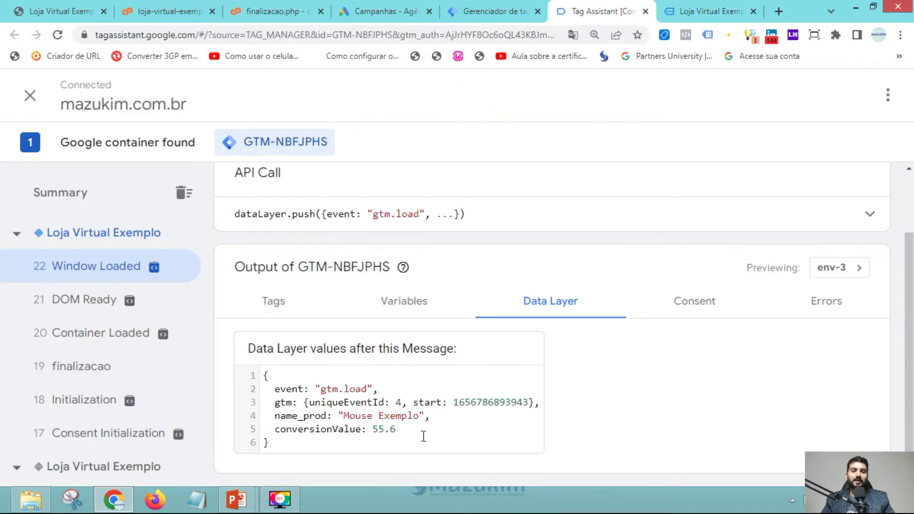
click(247, 11)
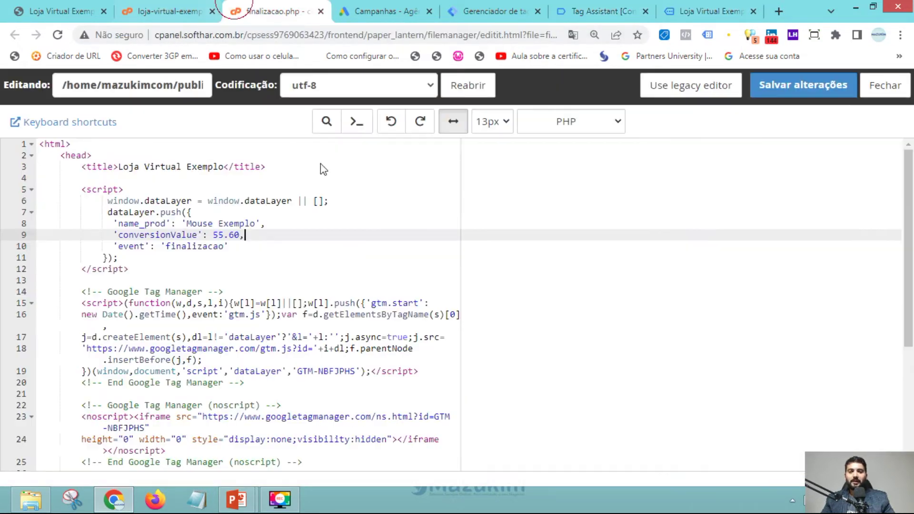
click(562, 11)
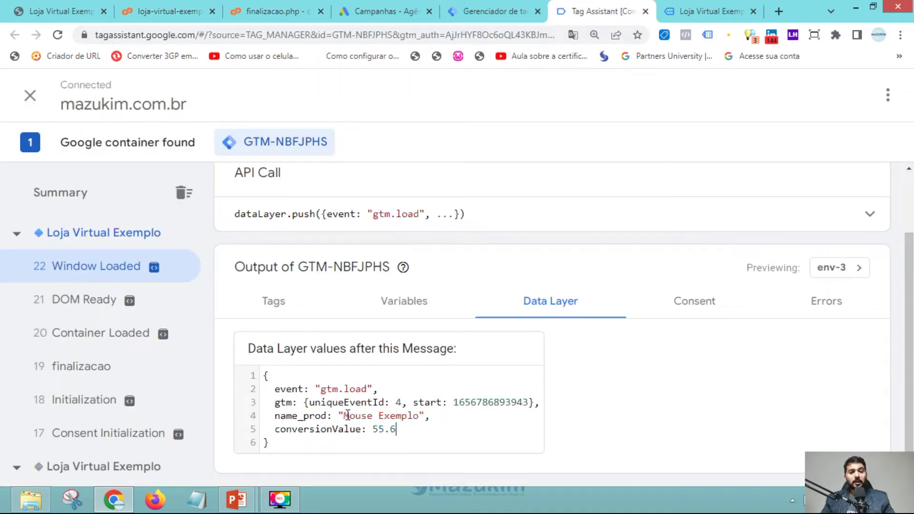
drag(343, 415, 417, 415)
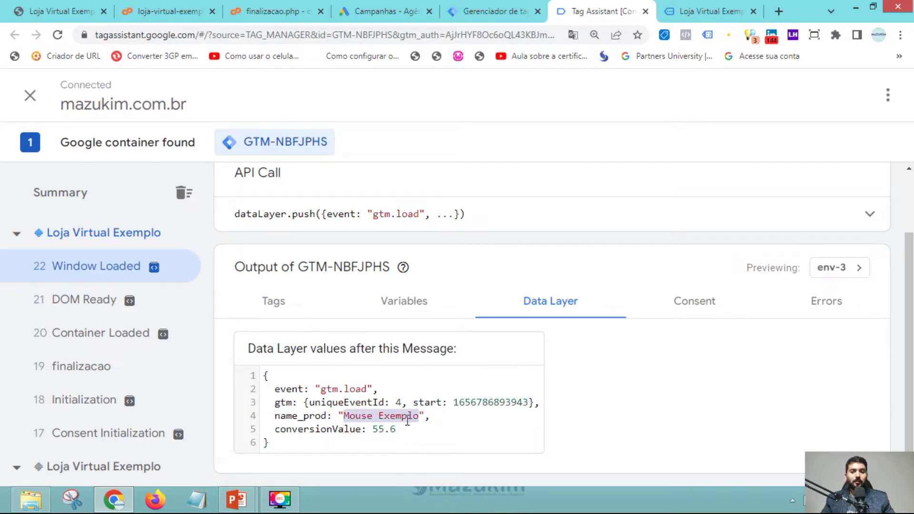
click(409, 416)
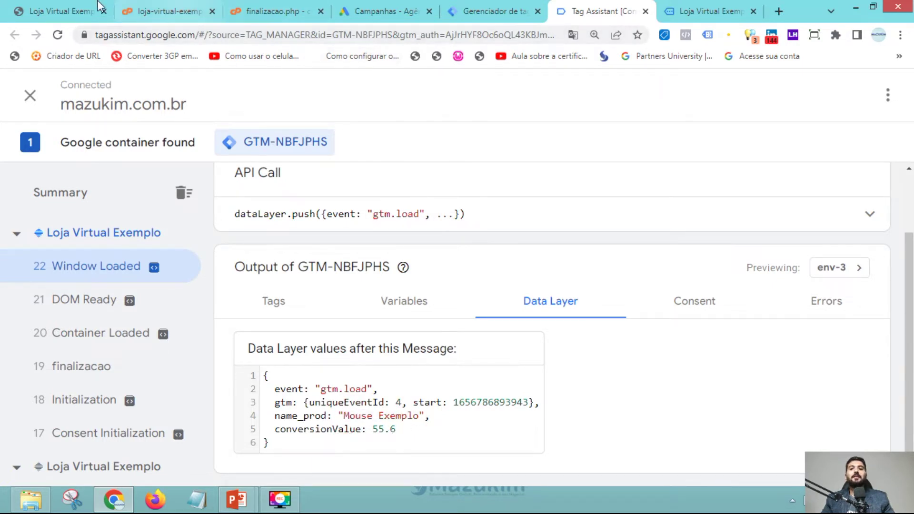
Review the product price and purchase button on the original store page outside the debug session.
click(66, 6)
click(345, 184)
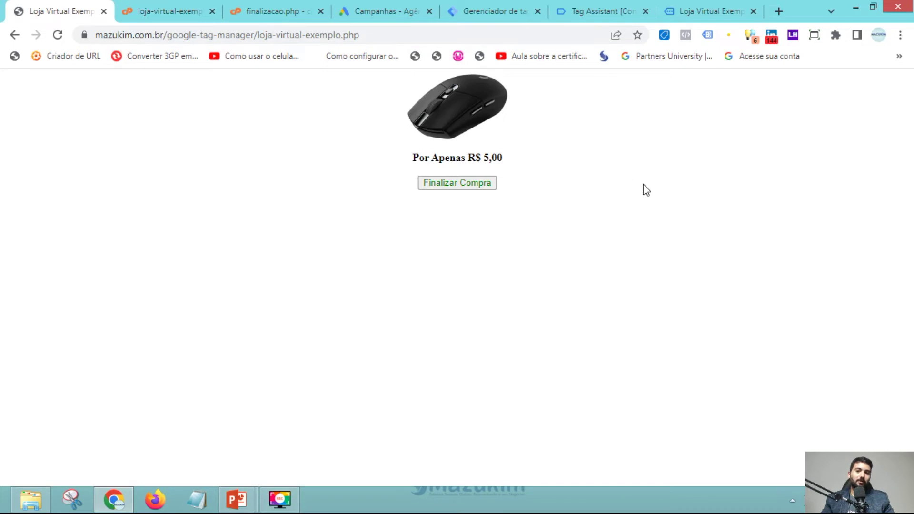
click(454, 187)
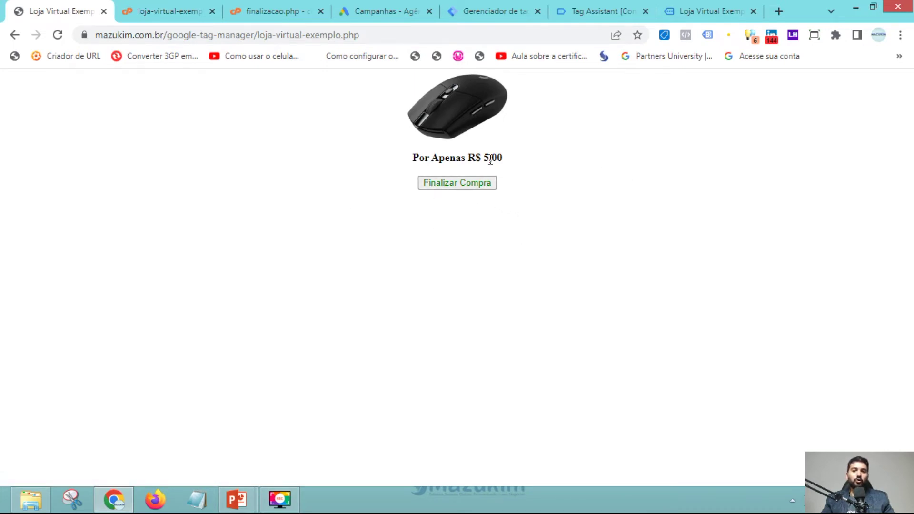
Change name_prod to 'Mouse Exemplo 3' in the data layer script of finalizacao.php and save the file.
click(483, 187)
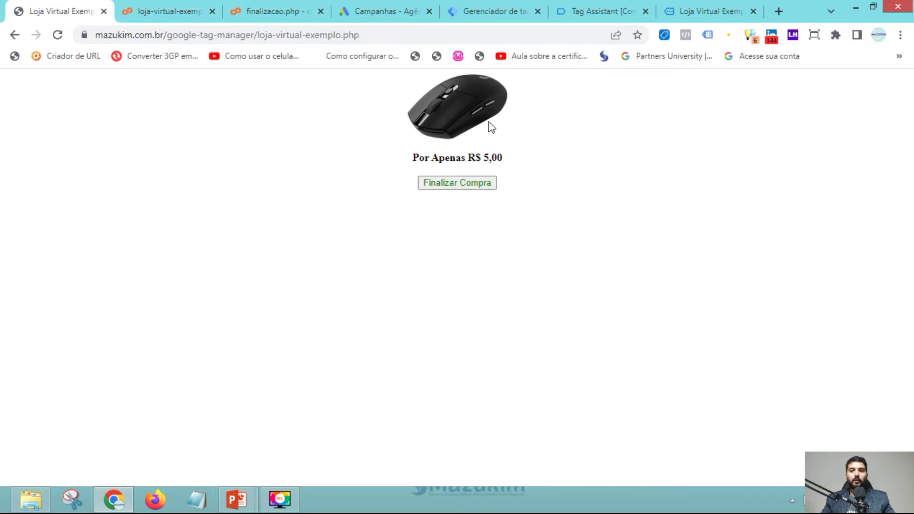
click(167, 9)
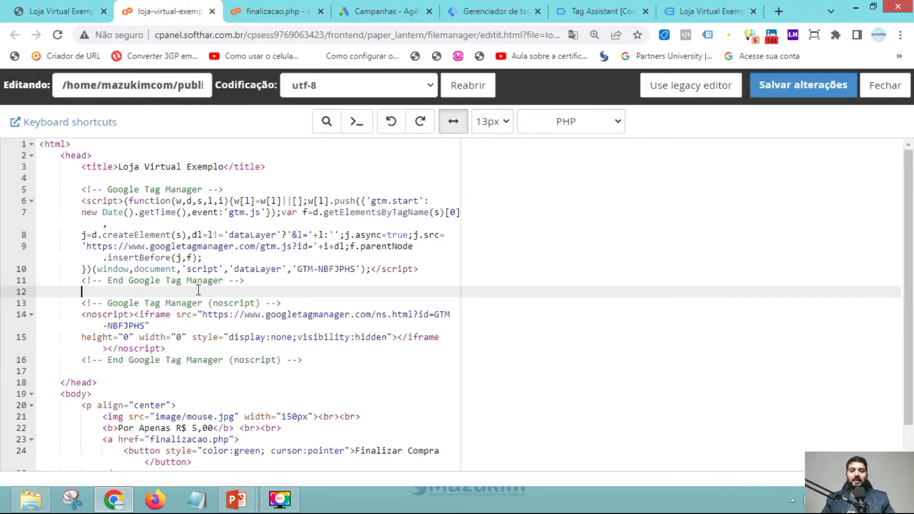
click(270, 11)
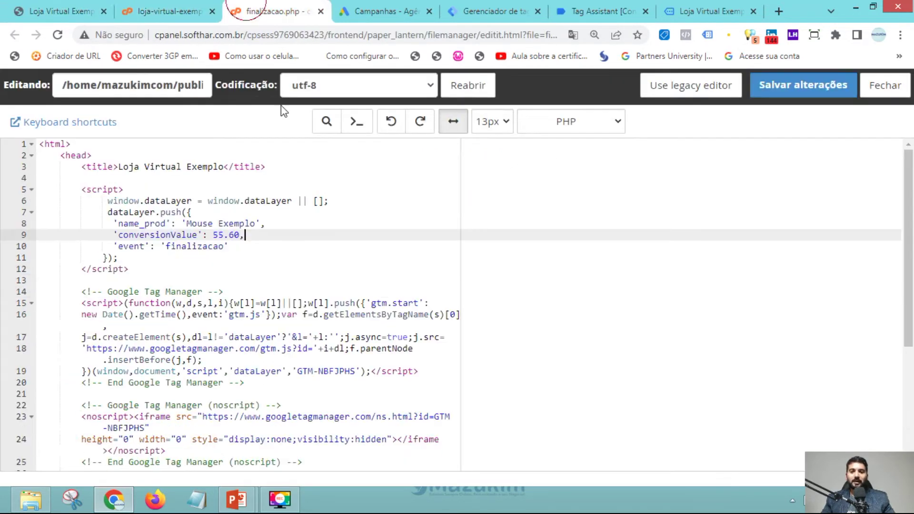
click(256, 224)
text(3)
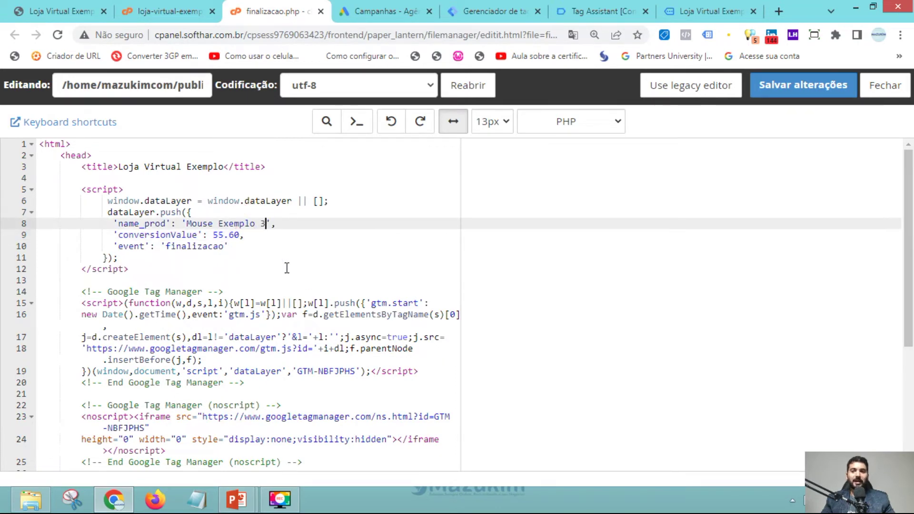
click(803, 86)
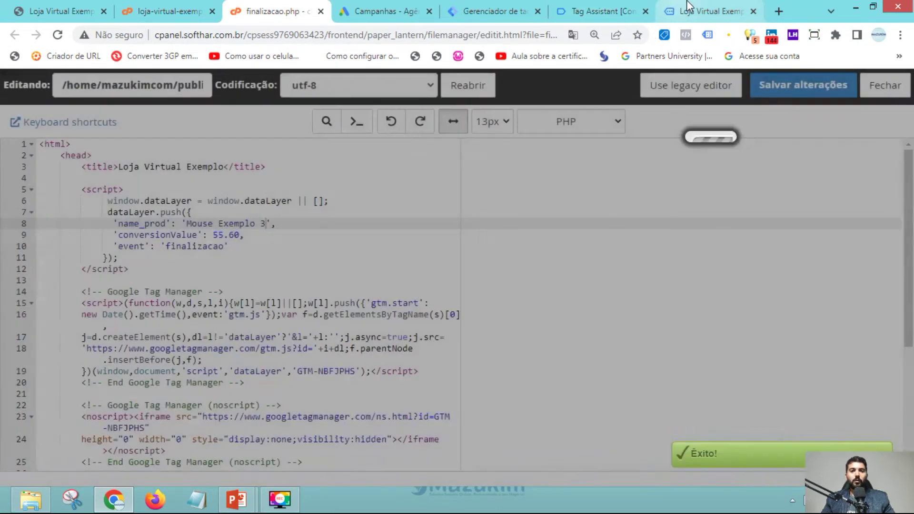
Return to the product page in the connected store, repeat the purchase, and open the newest page-load event in Tag Assistant.
click(687, 6)
click(457, 139)
click(447, 183)
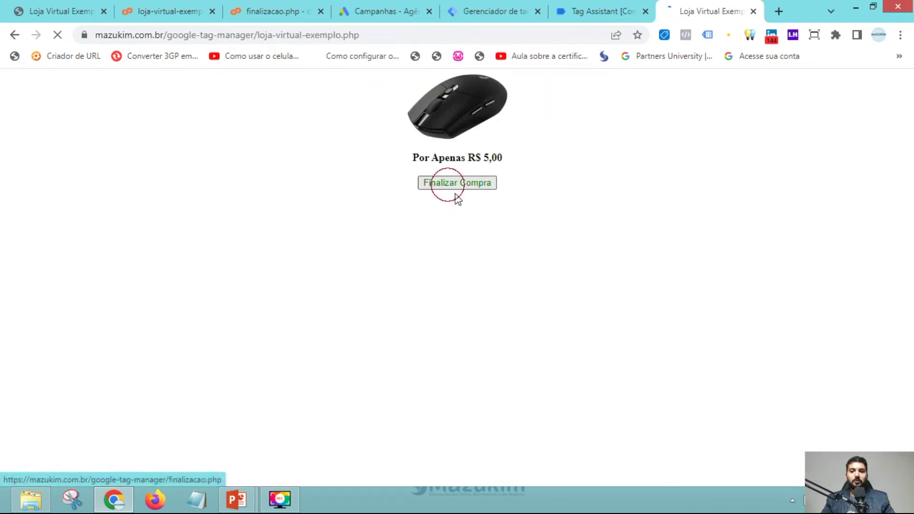
click(583, 6)
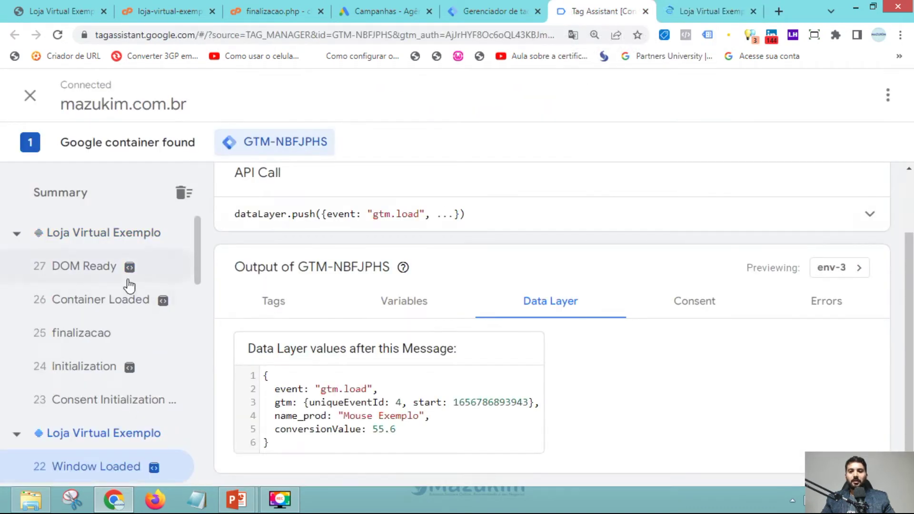
click(84, 269)
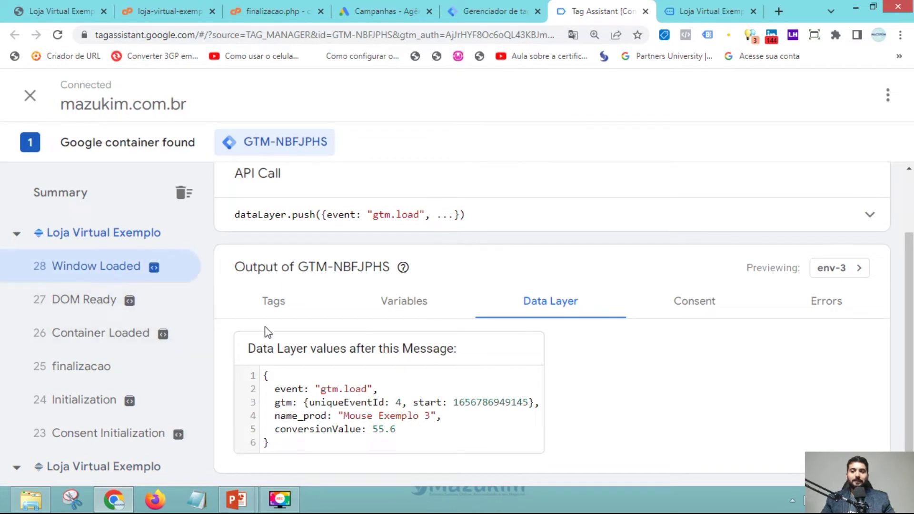
Inspect the Valor_Venda variable and its value for the Window Loaded event in Tag Assistant.
scroll(400, 395, up, 1)
scroll(339, 414, down, 1)
click(415, 309)
scroll(409, 327, down, 2)
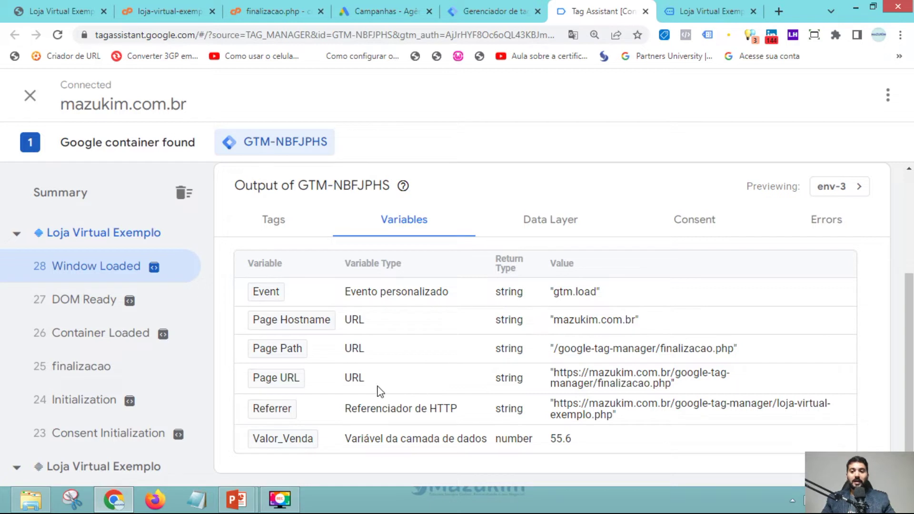
click(256, 440)
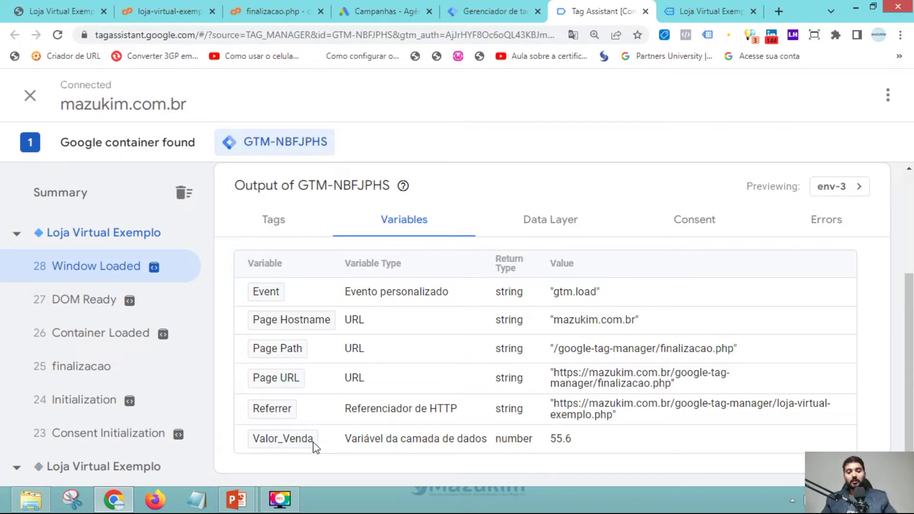
click(572, 444)
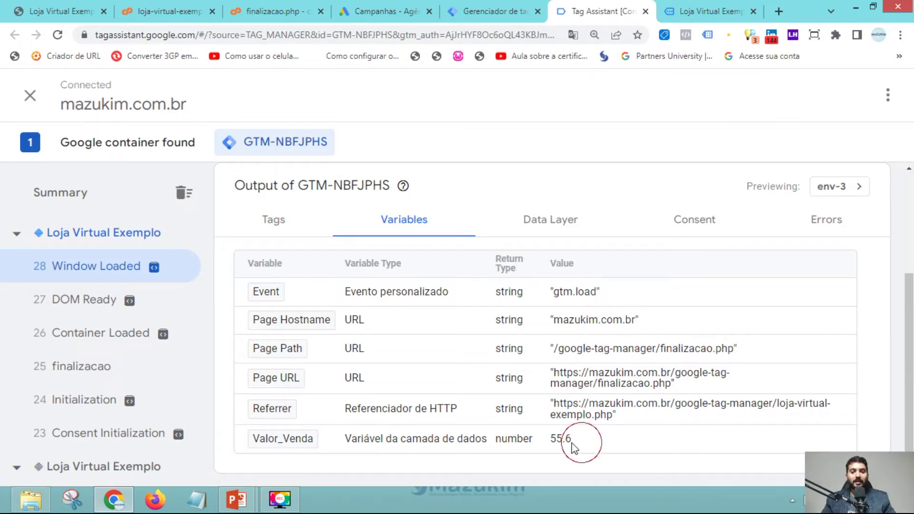
click(582, 446)
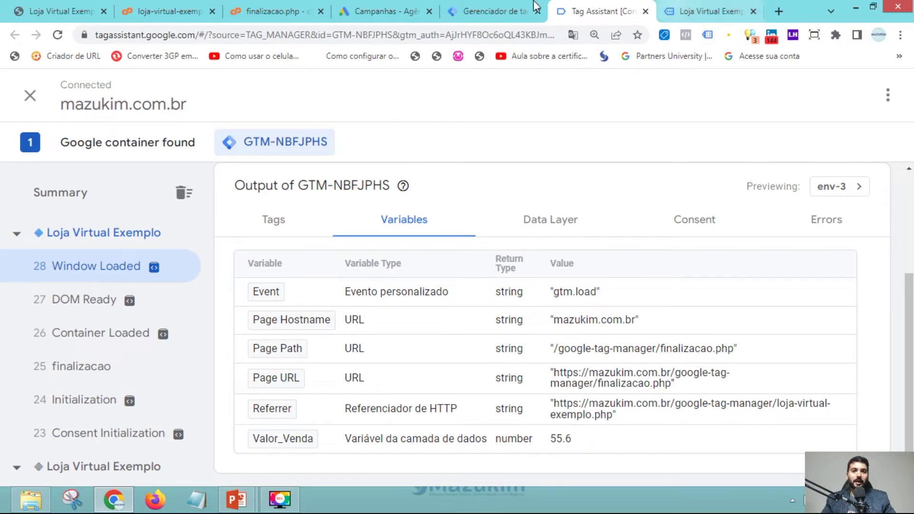
Return the connected store to the product page and compare conversionValue in finalizacao.php with the Valor_Venda value in Tag Assistant.
click(685, 13)
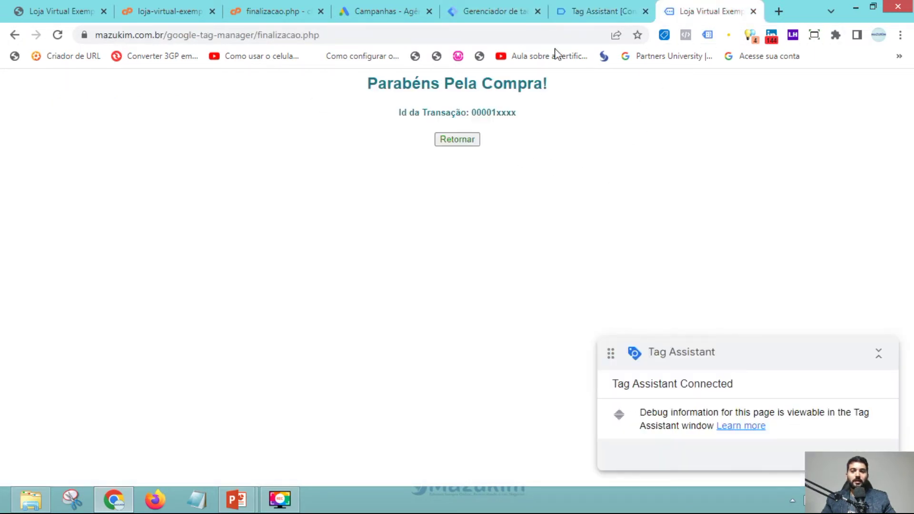
click(458, 141)
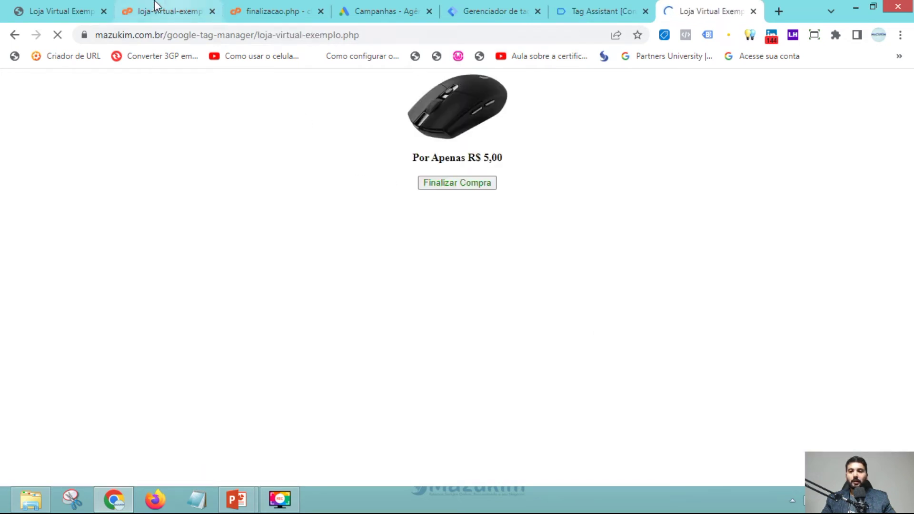
click(253, 10)
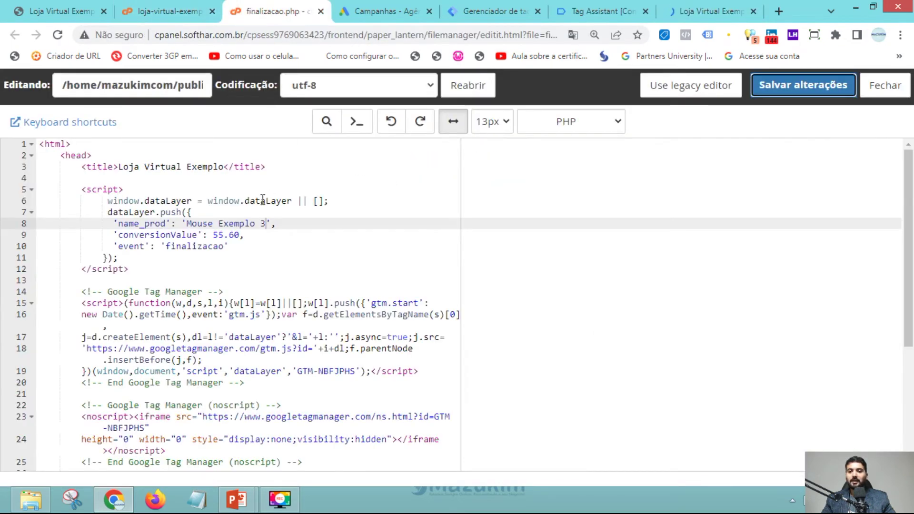
click(602, 11)
double_click(571, 438)
click(567, 437)
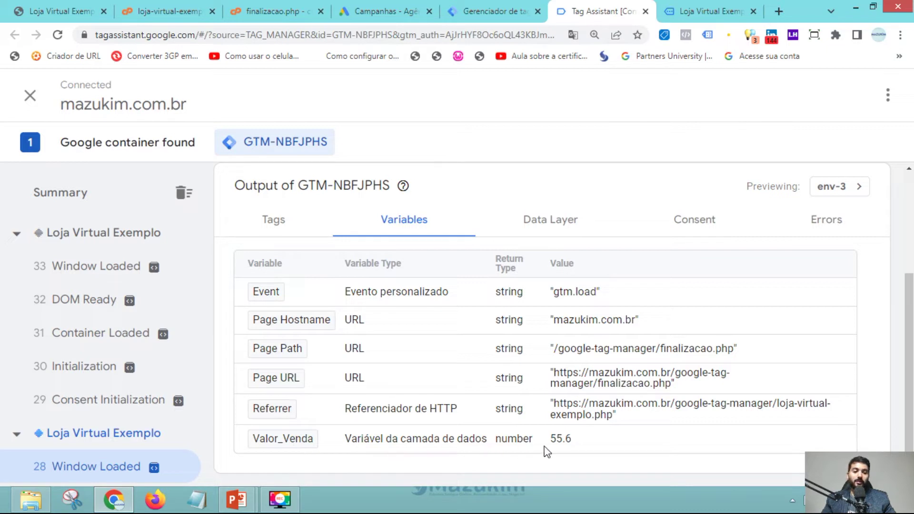
double_click(572, 438)
click(568, 441)
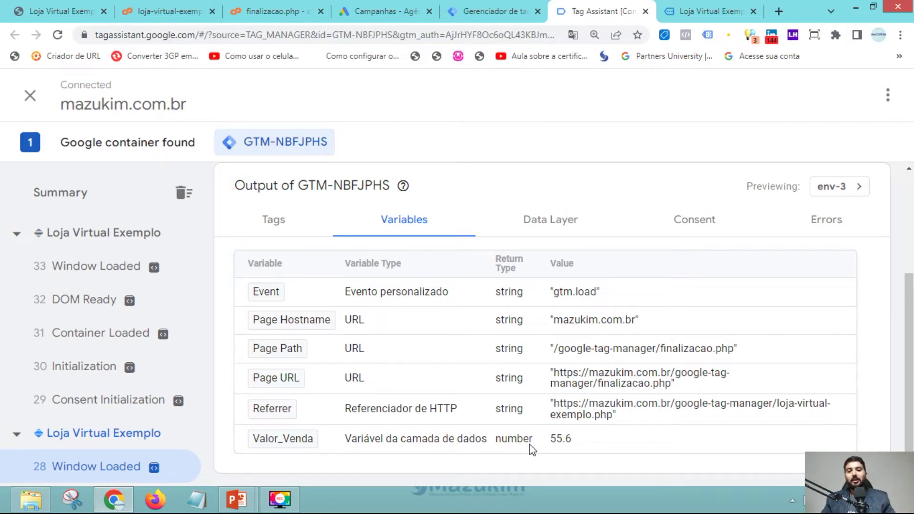
Compare name_prod and conversionValue in the event's Data Layer with the Valor_Venda entry among its variables.
click(568, 223)
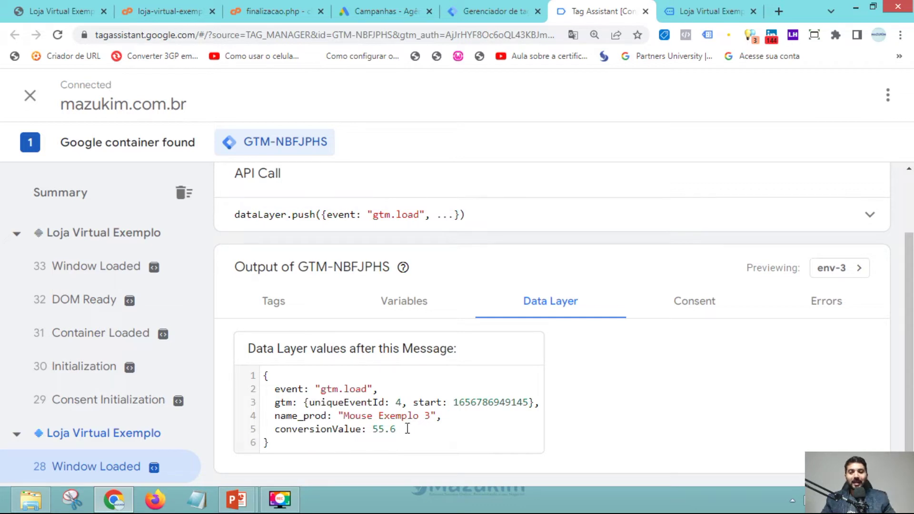
drag(399, 432, 375, 432)
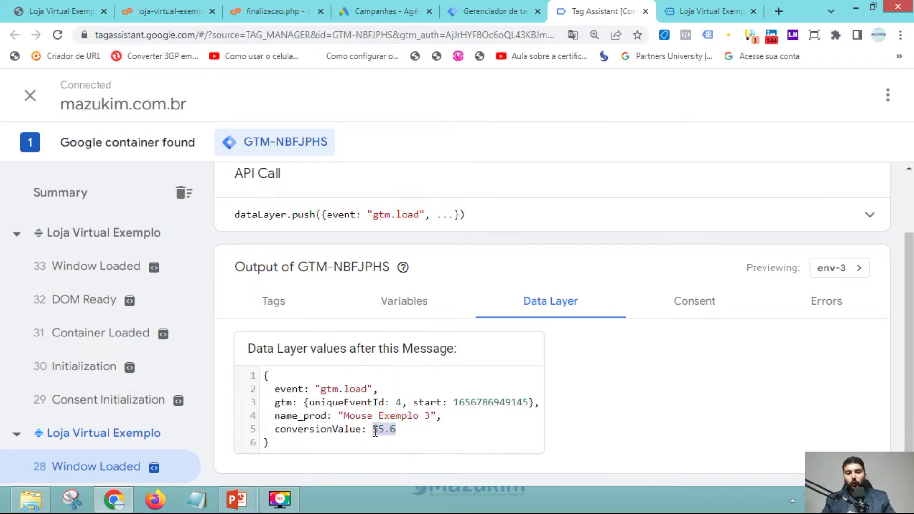
drag(427, 417, 343, 416)
click(380, 426)
click(406, 314)
scroll(470, 440, down, 2)
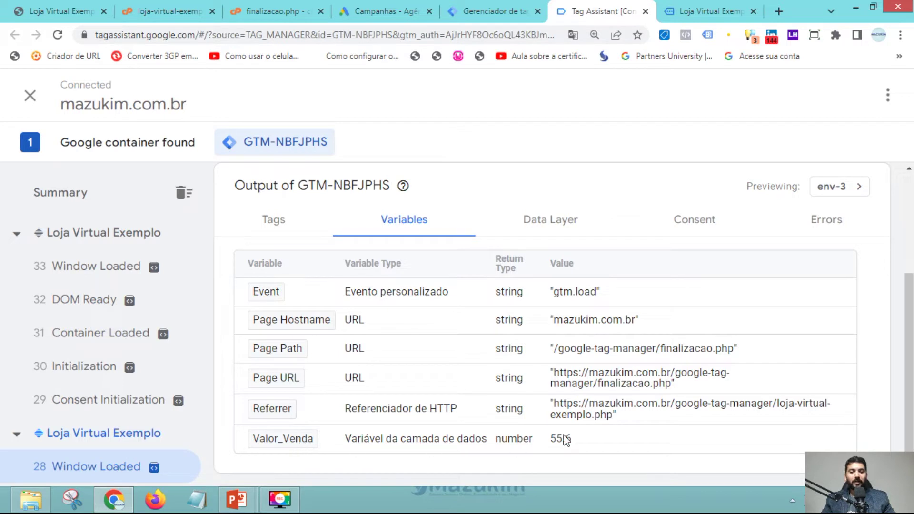
drag(577, 440, 552, 442)
click(592, 460)
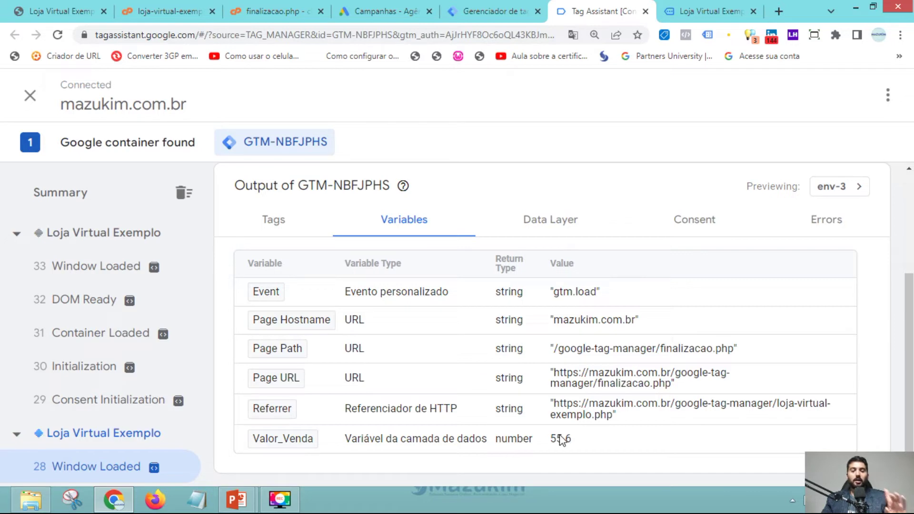
Close the Tag Assistant and connected store pages and show the container's built-in and user-defined variables in Tag Manager.
click(480, 6)
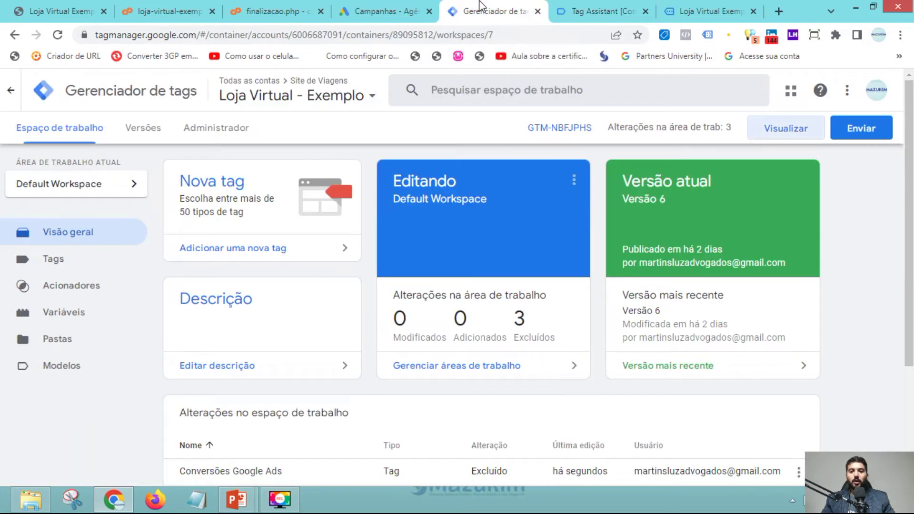
click(646, 11)
click(645, 11)
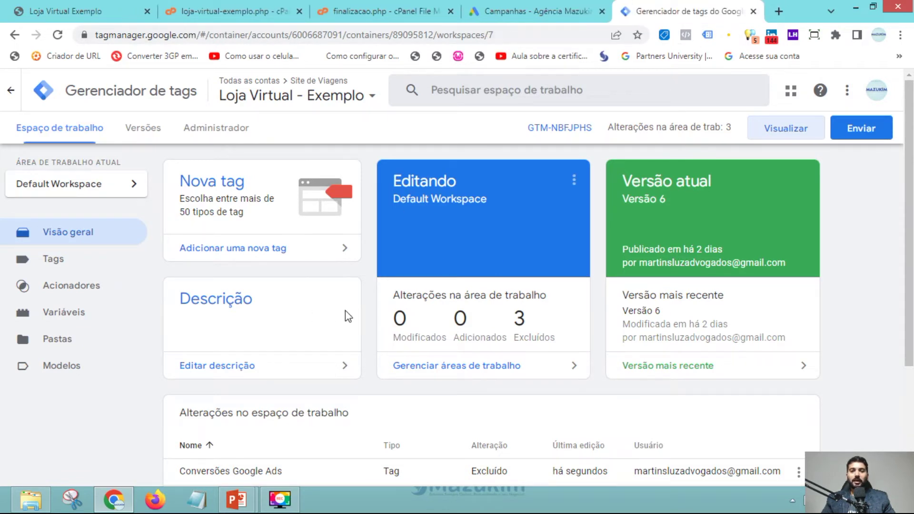
click(90, 316)
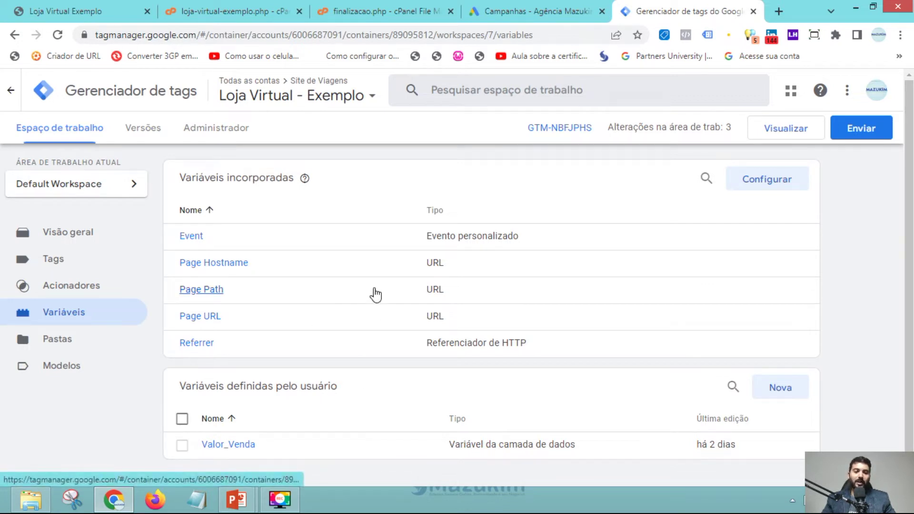
scroll(375, 295, down, 1)
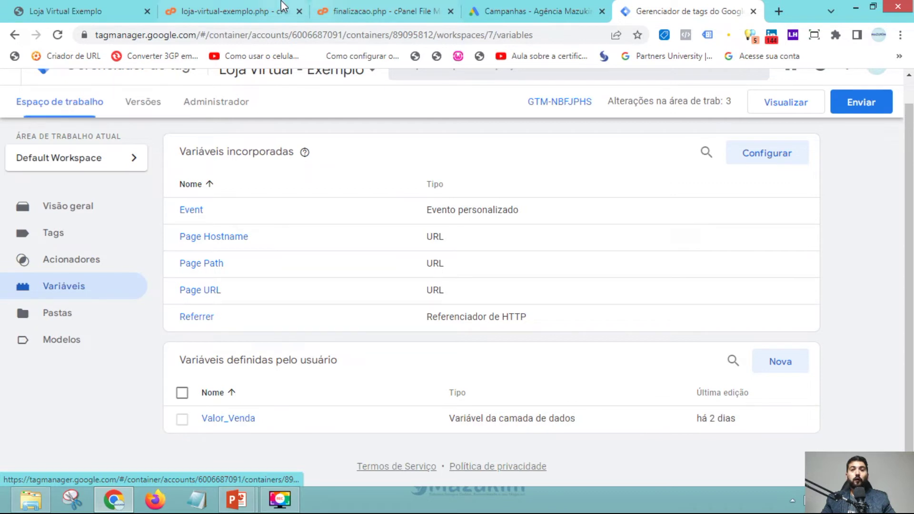
Review the conversionValue entry in the data layer script of finalizacao.php.
click(352, 10)
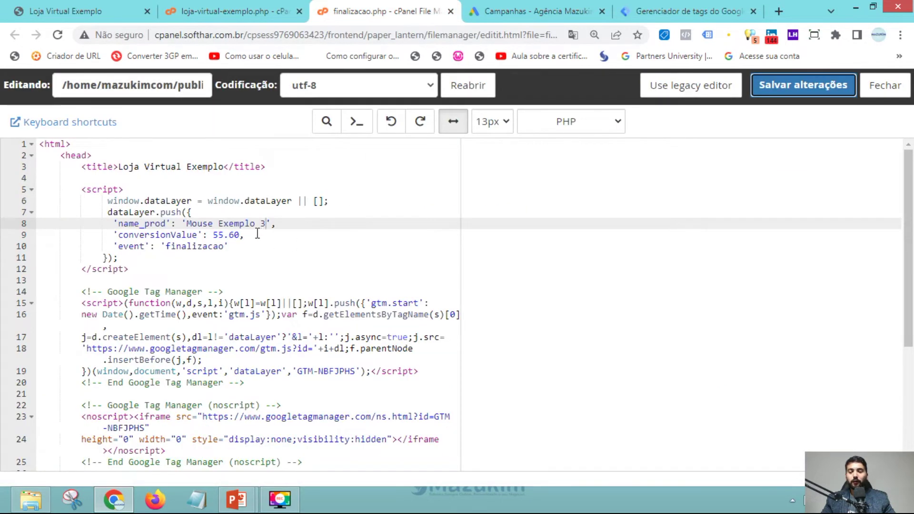
drag(244, 235, 216, 234)
click(251, 237)
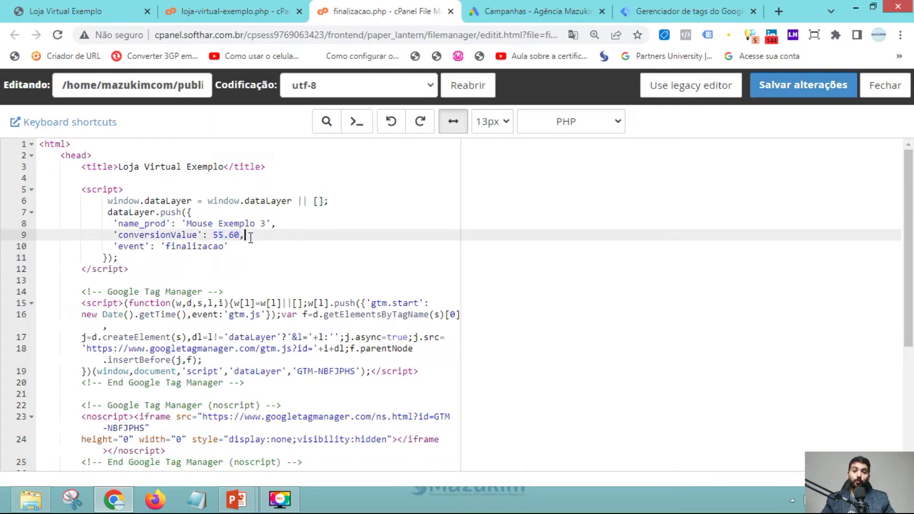
Create a user-defined variable in Tag Manager named valor_conversao with the type Variável da camada de dados.
click(658, 12)
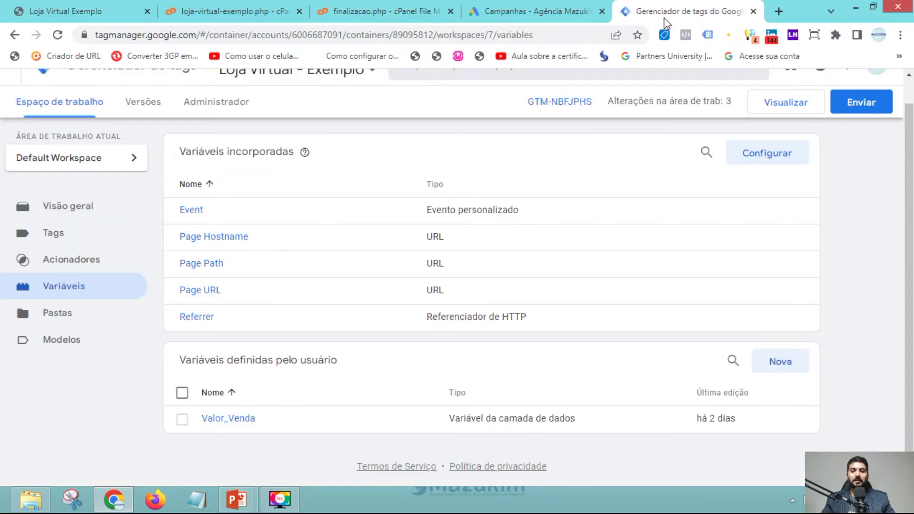
click(781, 367)
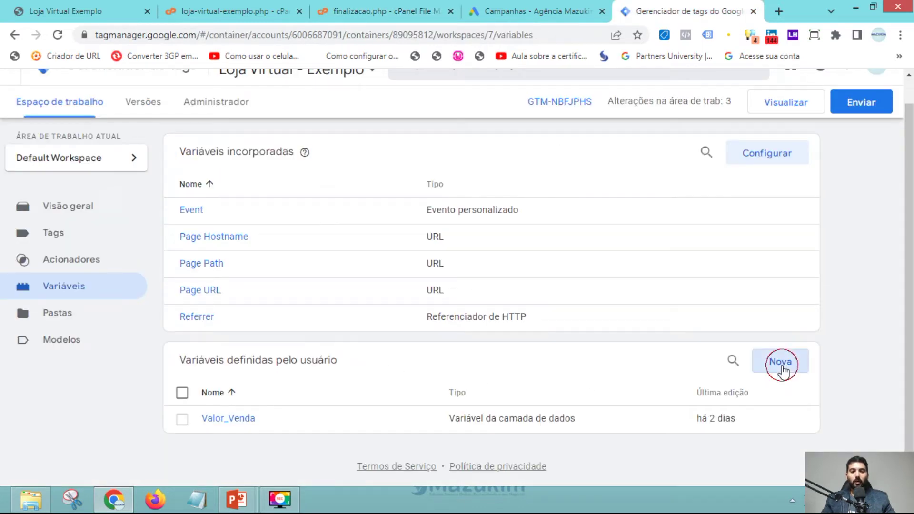
click(226, 92)
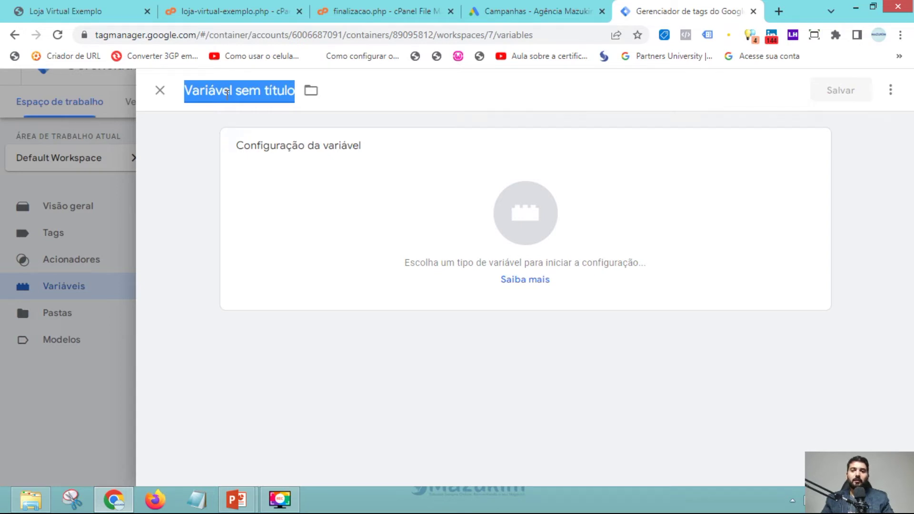
text(valor_conversao)
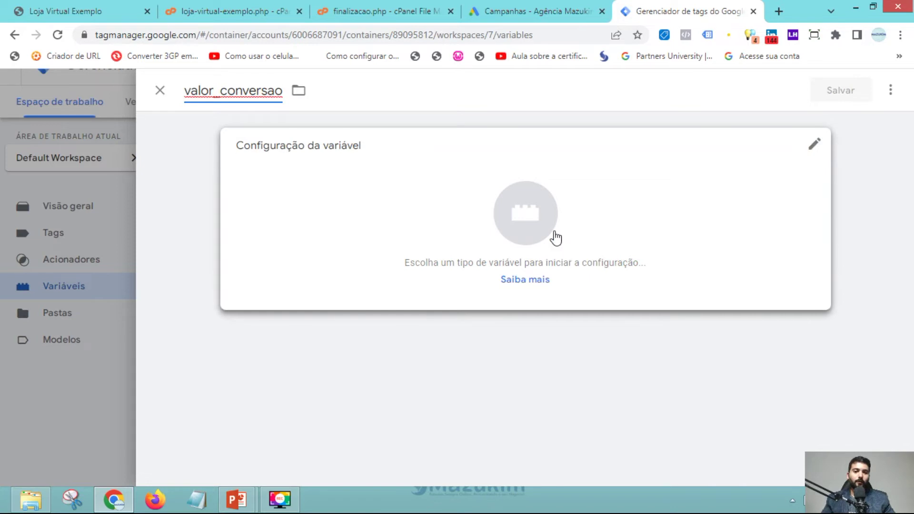
click(523, 220)
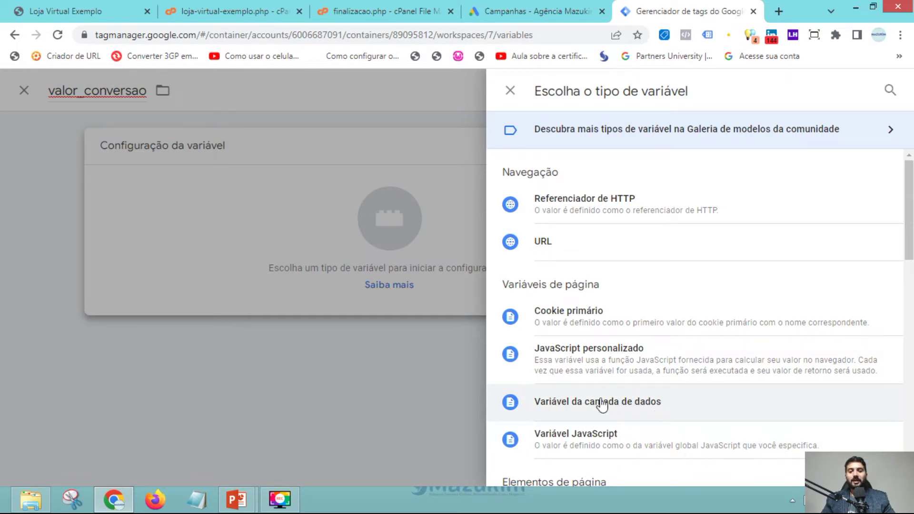
click(644, 405)
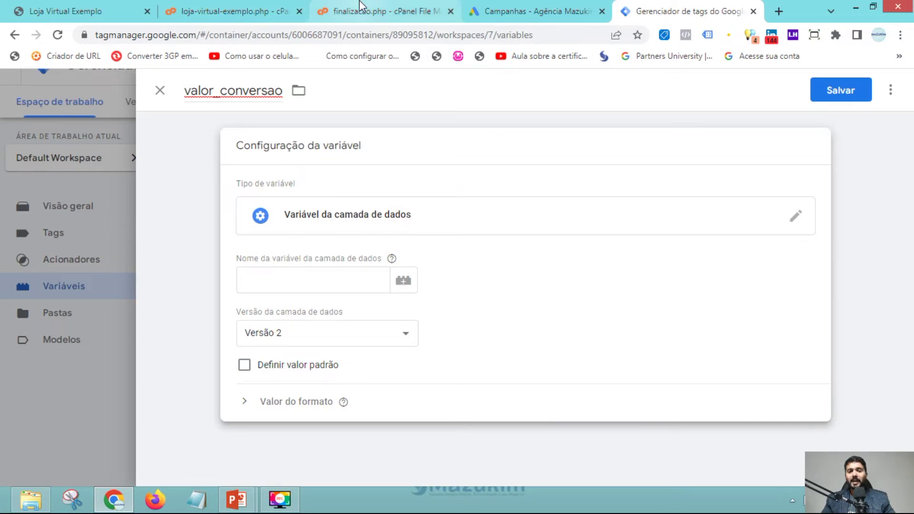
Copy the conversionValue key from the data layer script in finalizacao.php and enter it as the valor_conversao variable's data layer variable name.
click(318, 8)
drag(119, 233, 198, 237)
key(ctrl+c)
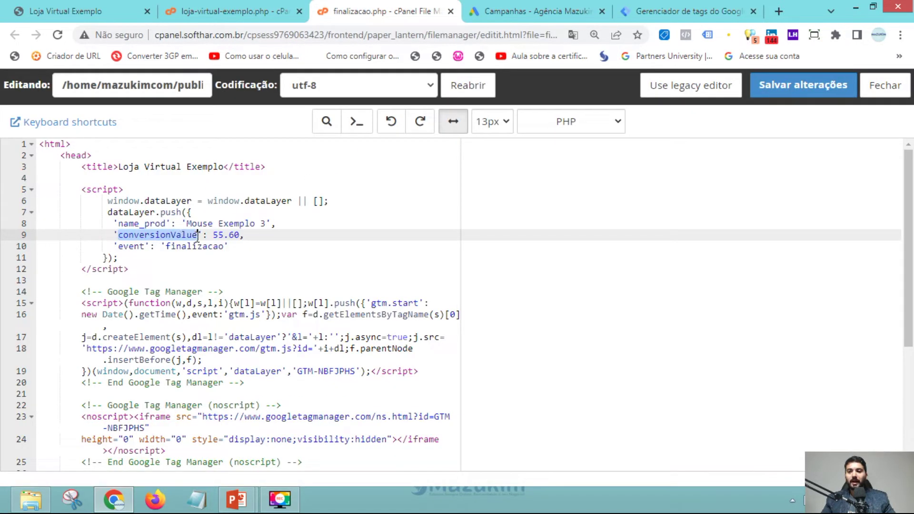
drag(121, 223, 165, 223)
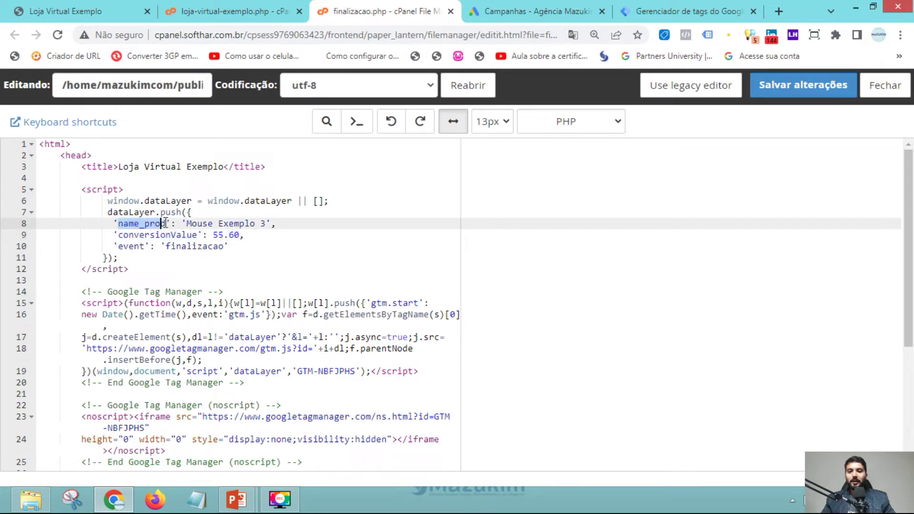
click(665, 11)
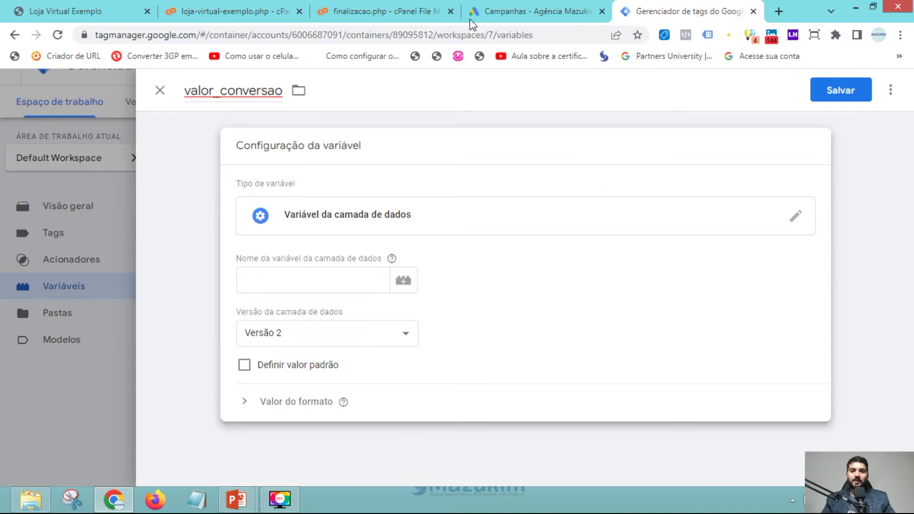
click(352, 11)
drag(121, 234, 195, 235)
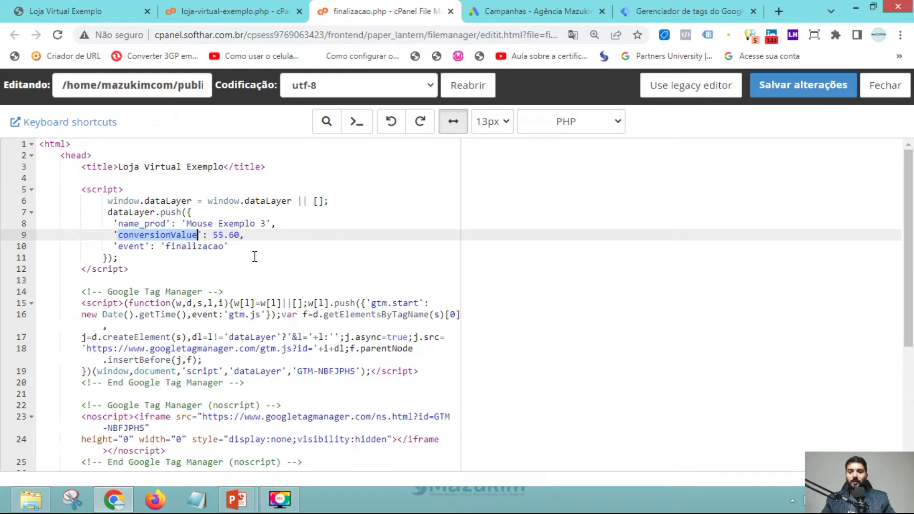
click(688, 11)
click(306, 280)
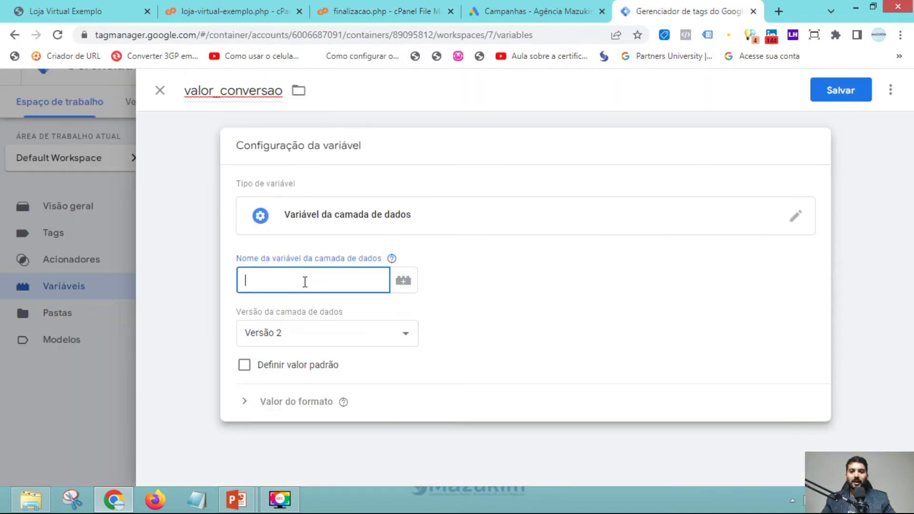
key(ctrl+v)
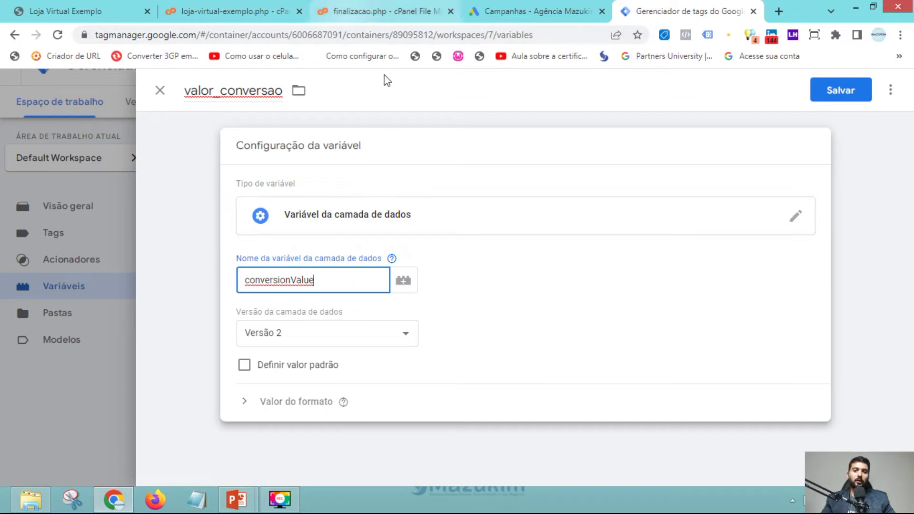
click(333, 261)
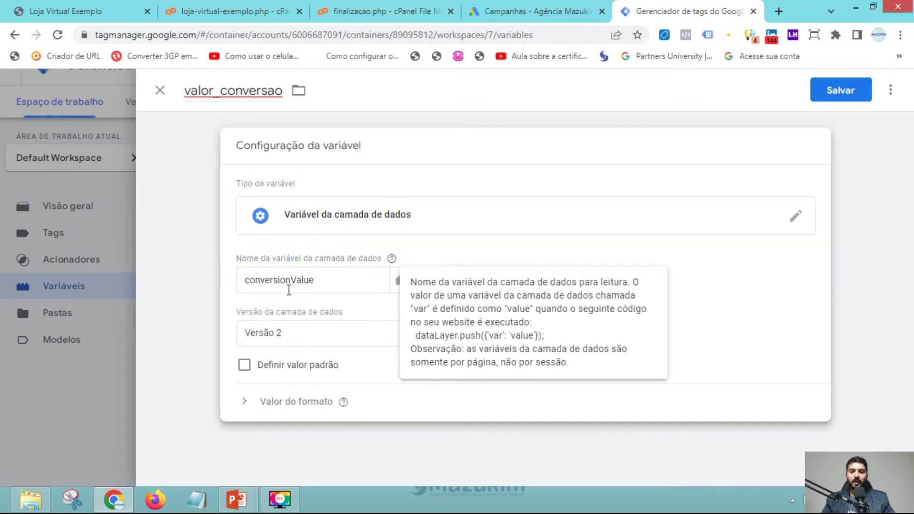
click(321, 279)
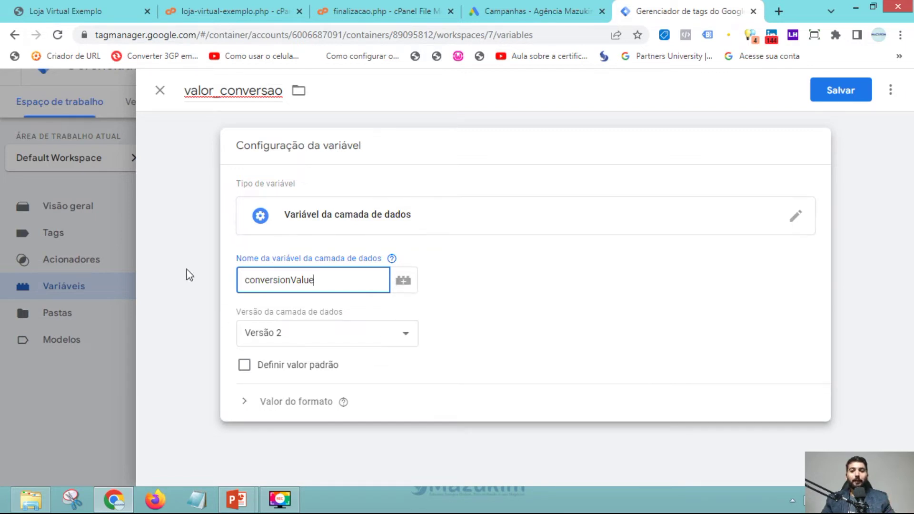
Open the same Tag Manager workspace in a second browser tab and preview the container, connecting Tag Assistant to loja-virtual-exemplo.php.
click(366, 36)
key(ctrl+c)
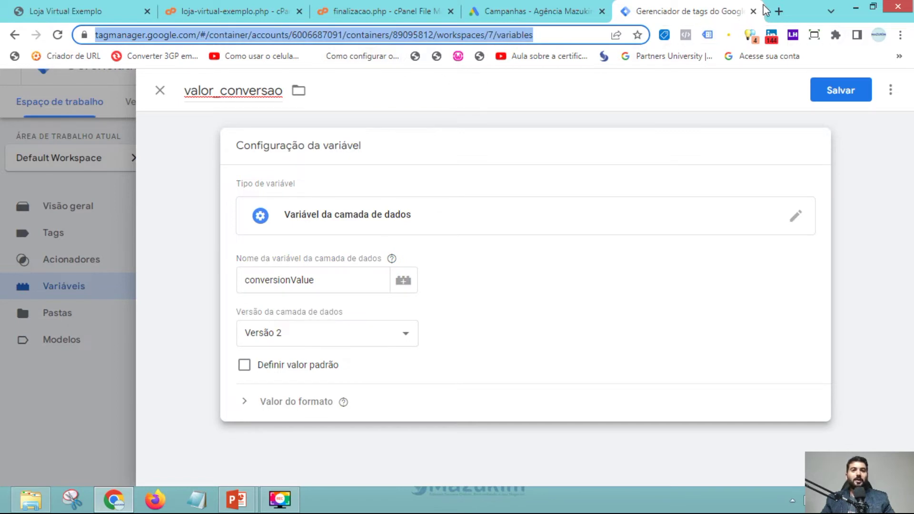
click(778, 11)
key(ctrl+v)
key(Return)
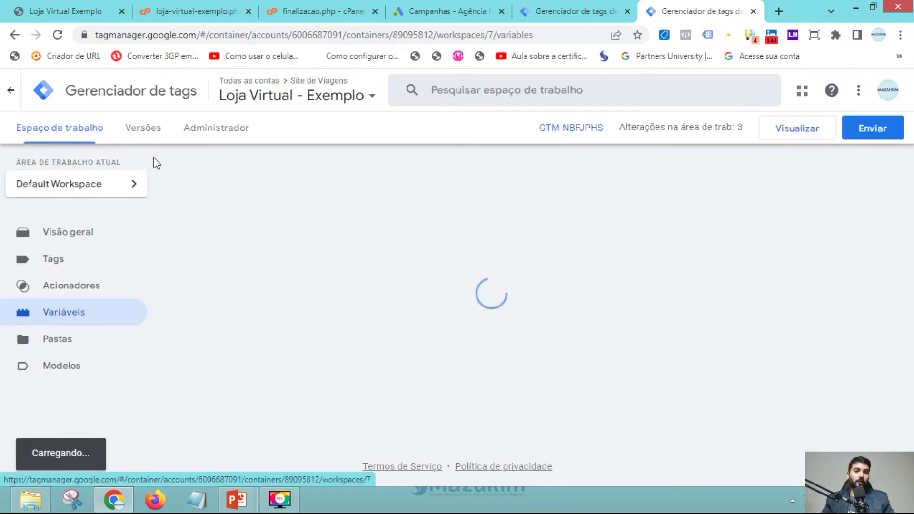
click(800, 135)
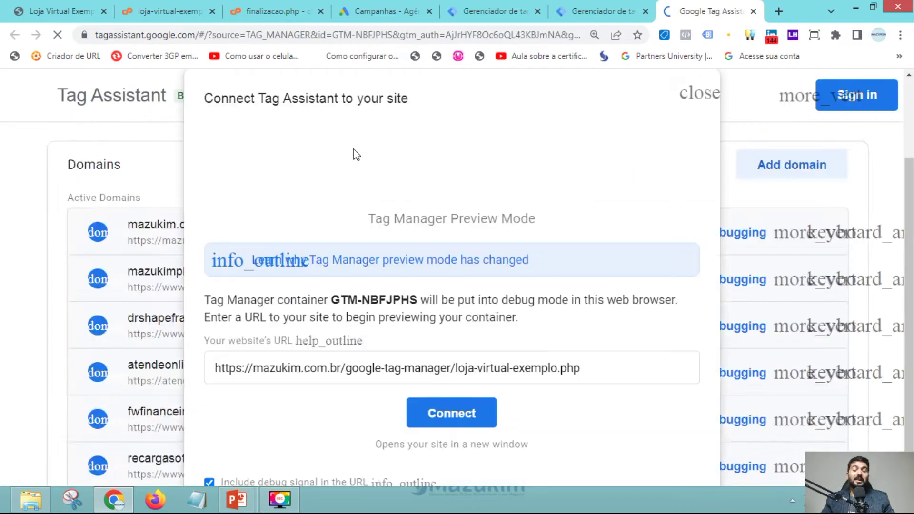
click(453, 413)
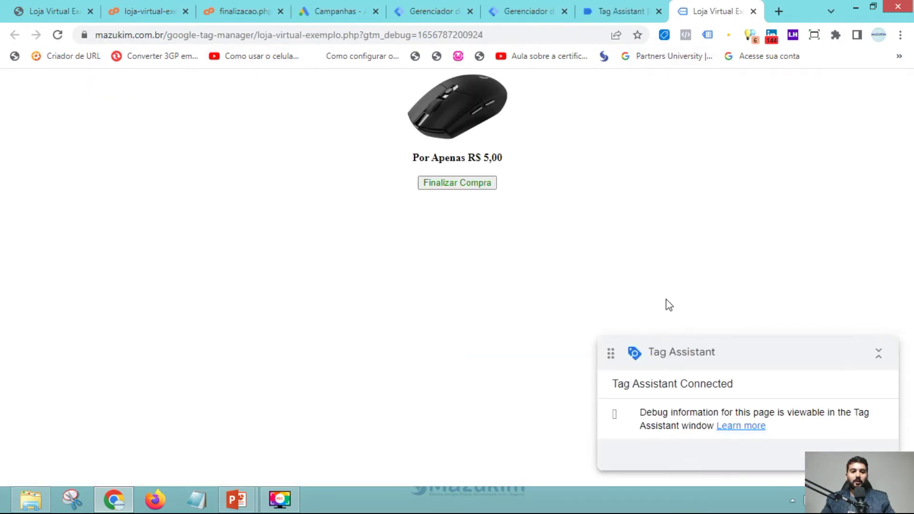
Show the Data Layer values of the store page's Window Loaded event in Tag Assistant.
click(618, 10)
click(471, 383)
click(102, 266)
click(574, 386)
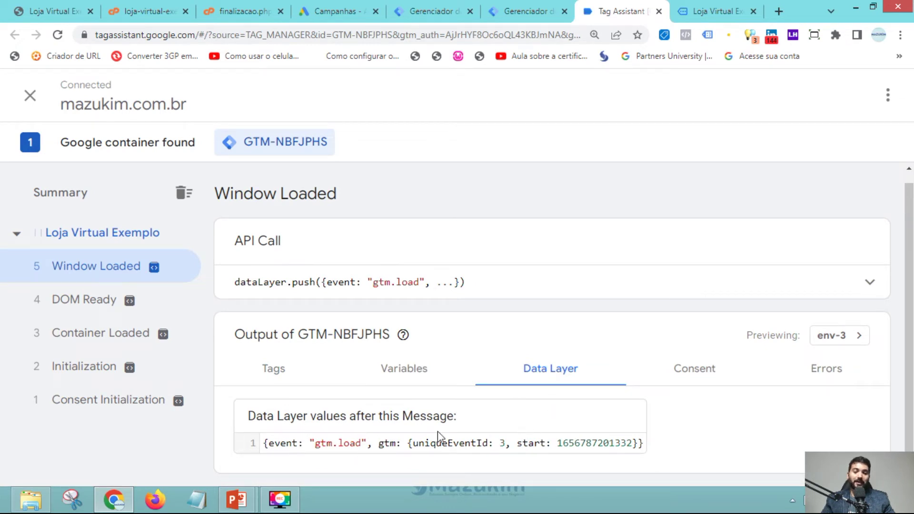
Complete the purchase on the connected store page and examine name_prod and conversionValue in the new Window Loaded event's Data Layer.
key(ctrl+Tab)
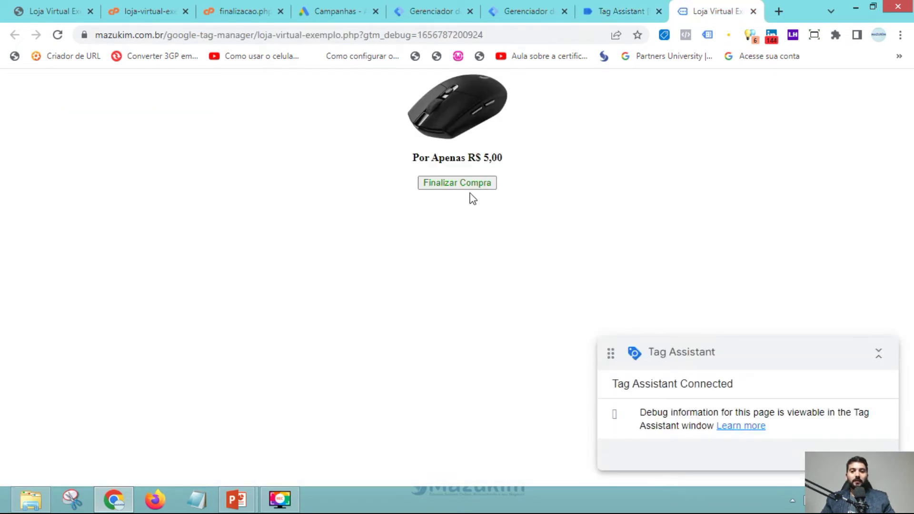
click(471, 188)
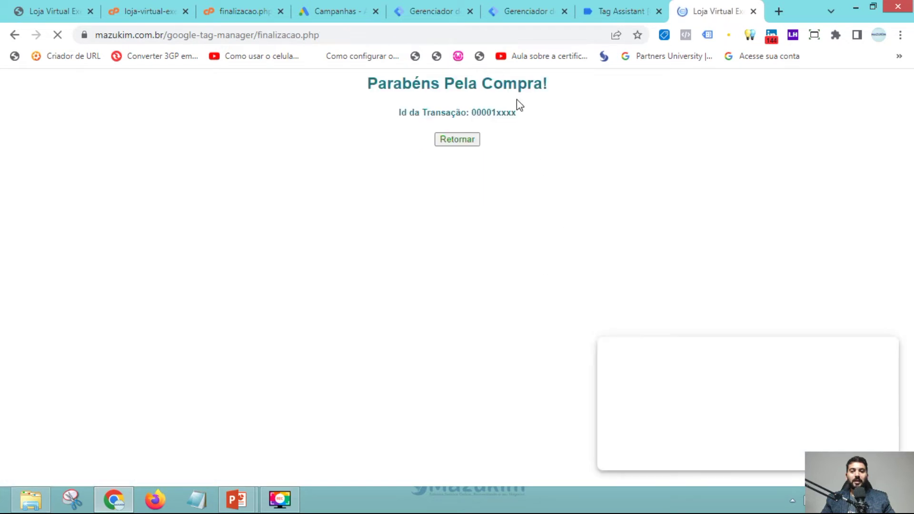
click(627, 19)
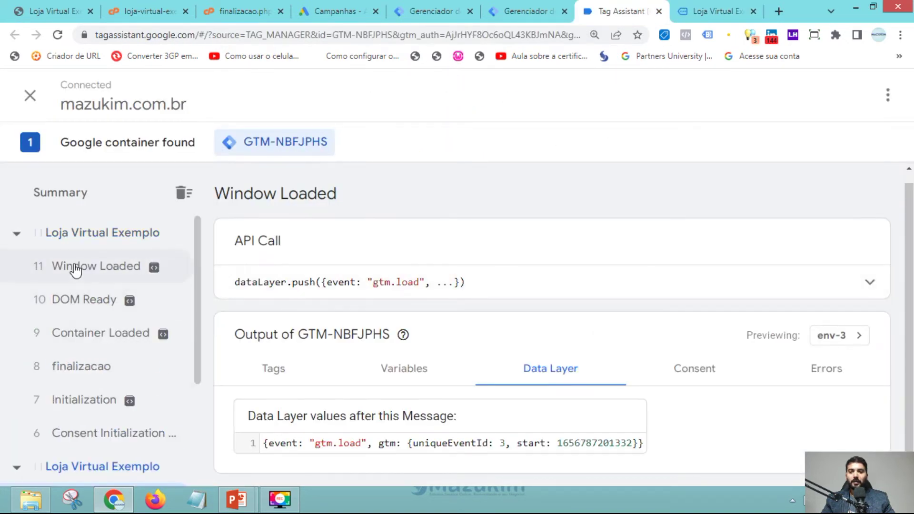
click(21, 265)
scroll(351, 428, down, 2)
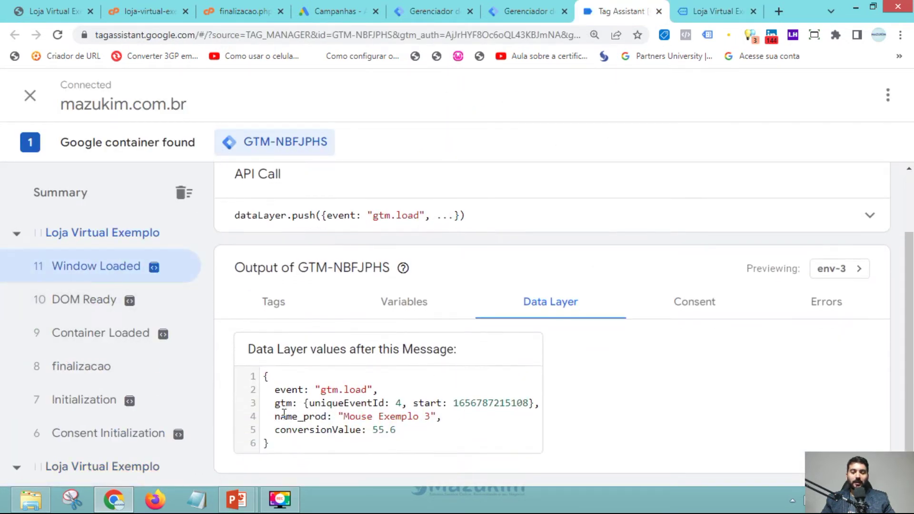
drag(275, 415, 328, 416)
drag(274, 430, 358, 432)
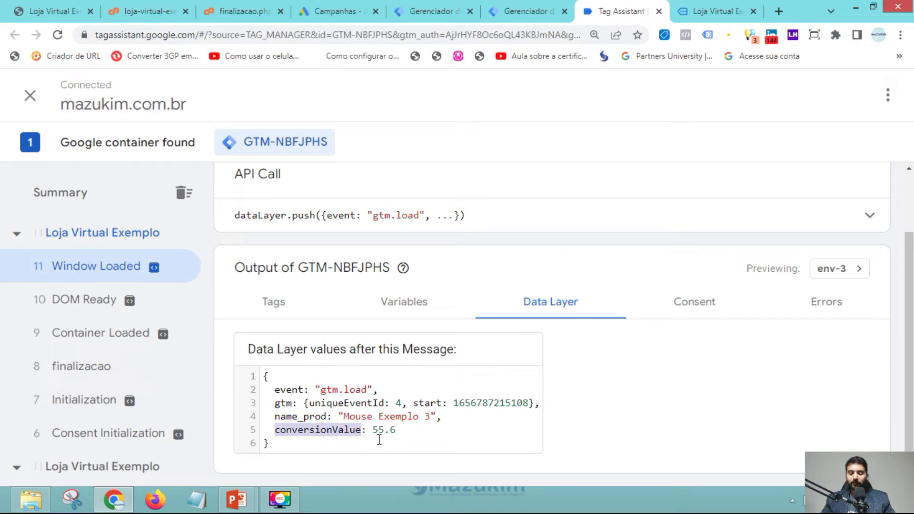
Return to the unsaved valor_conversao variable in Tag Manager and check the spelling of its data layer variable name.
click(513, 6)
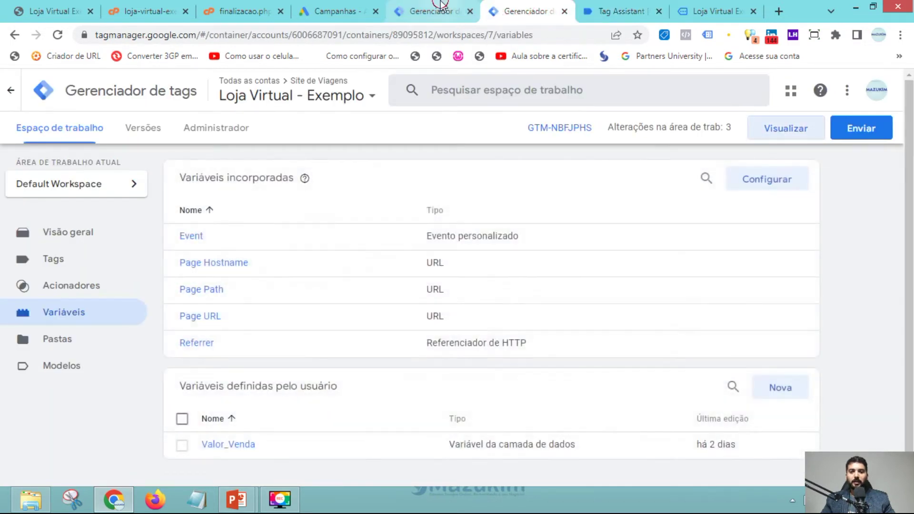
click(441, 7)
click(184, 289)
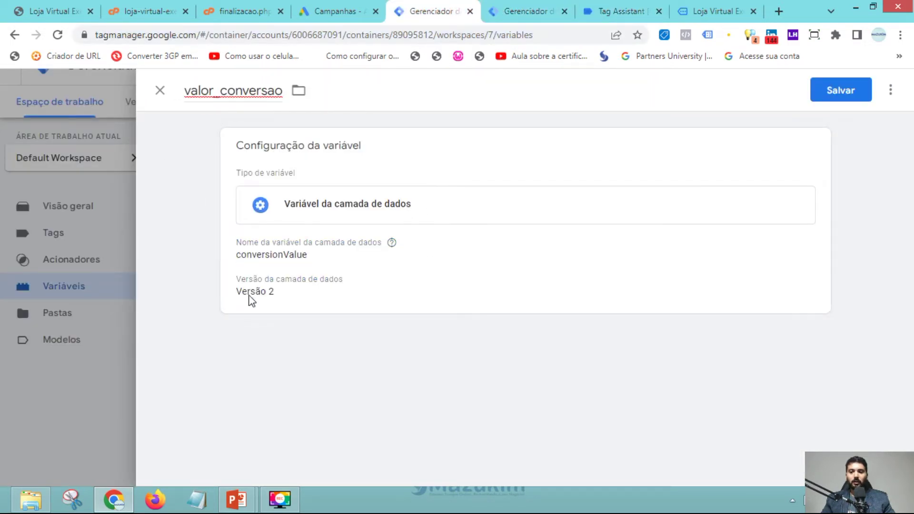
click(347, 262)
drag(315, 283, 244, 284)
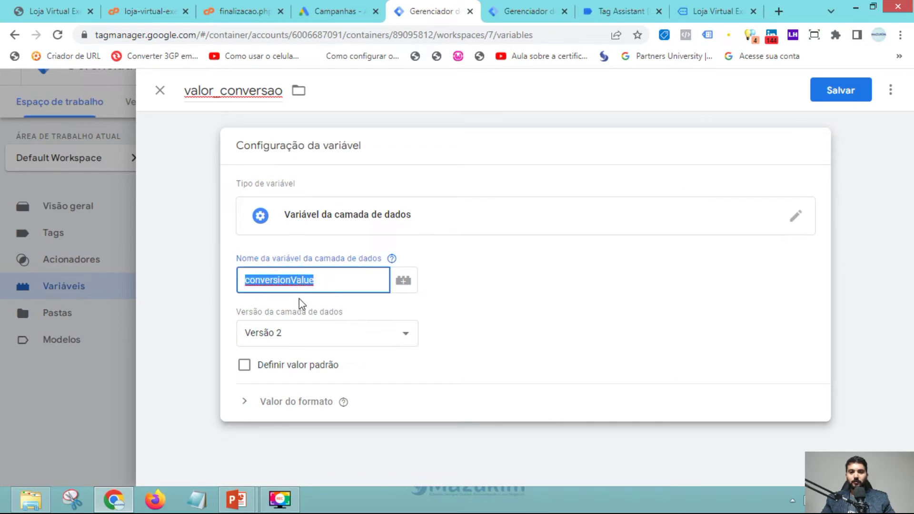
key(End)
click(243, 279)
click(324, 278)
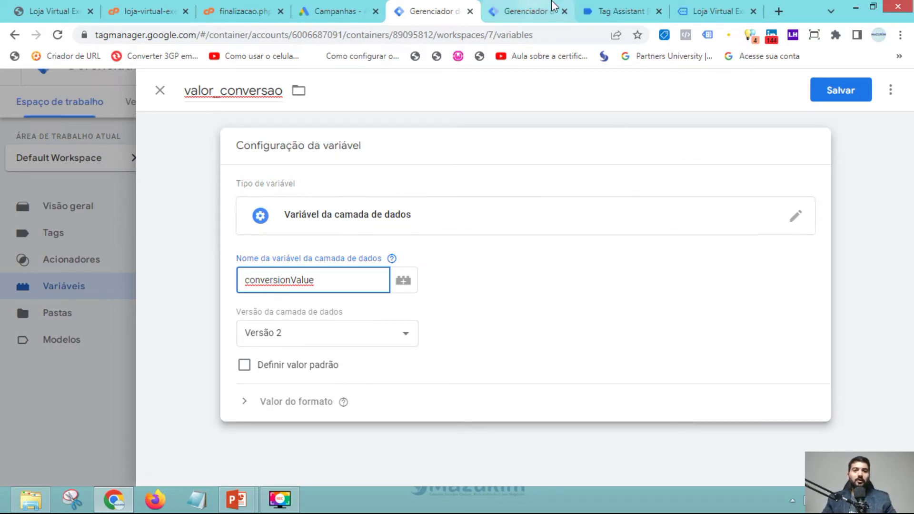
Review the name_prod and conversionValue keys again in Tag Assistant's Data Layer output.
click(621, 12)
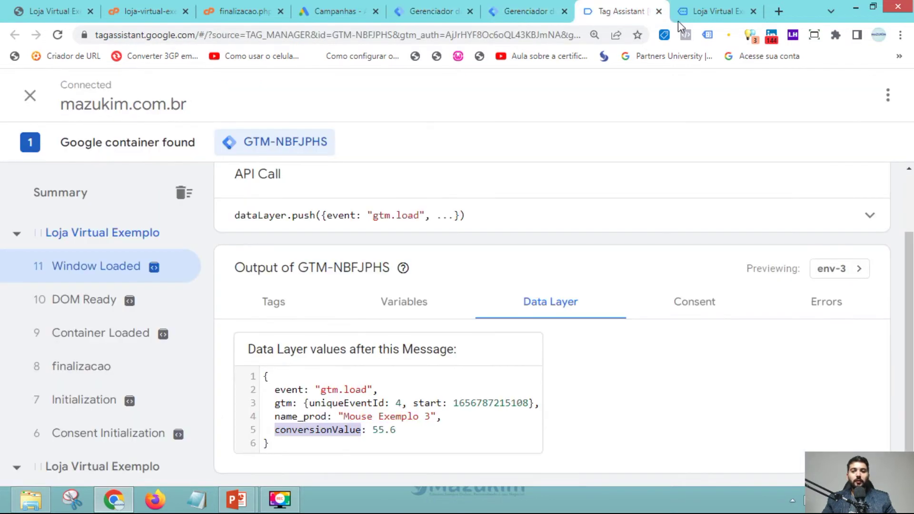
click(326, 417)
drag(327, 418, 278, 419)
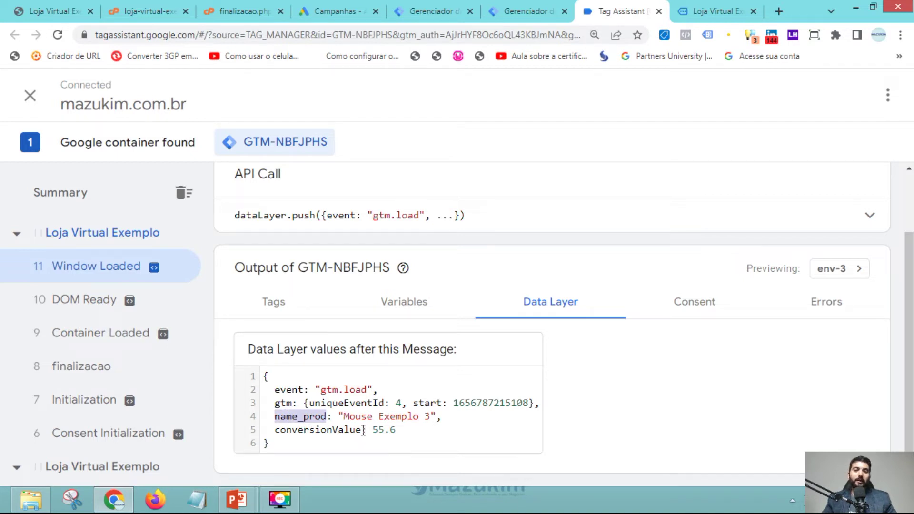
drag(362, 430, 282, 432)
click(339, 433)
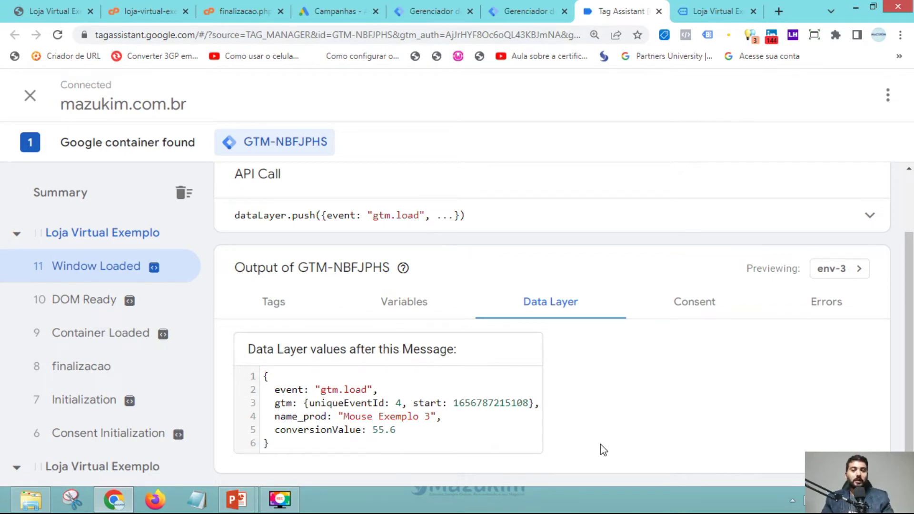
Save the valor_conversao variable in Tag Manager.
click(529, 11)
click(447, 10)
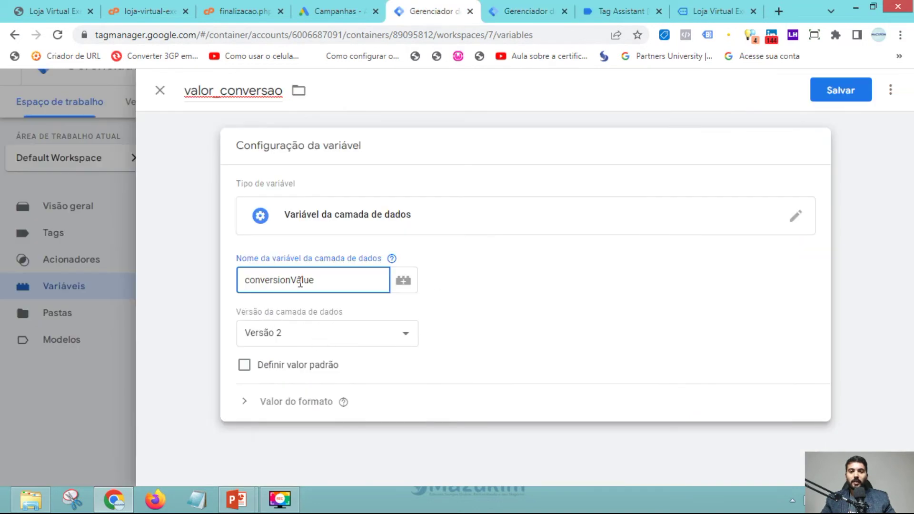
click(834, 95)
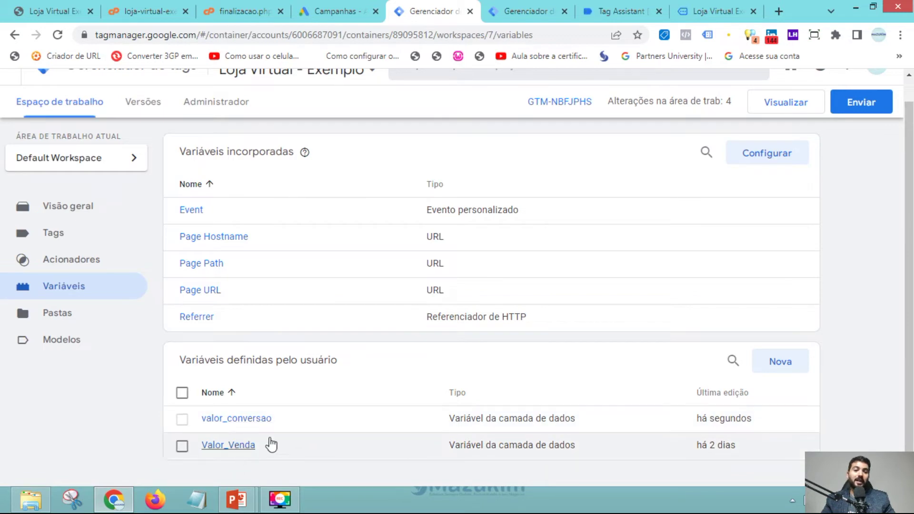
Create another user-defined variable named name_product with the type Variável da camada de dados.
click(772, 363)
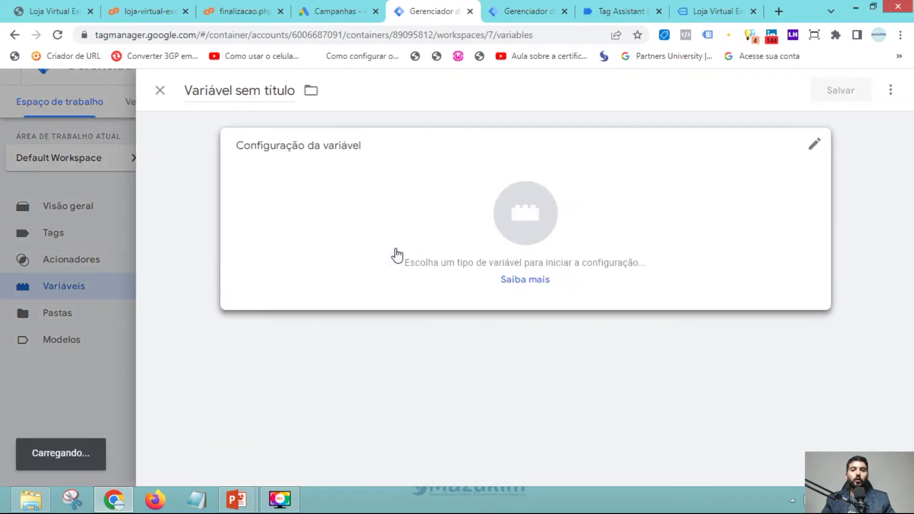
triple_click(229, 90)
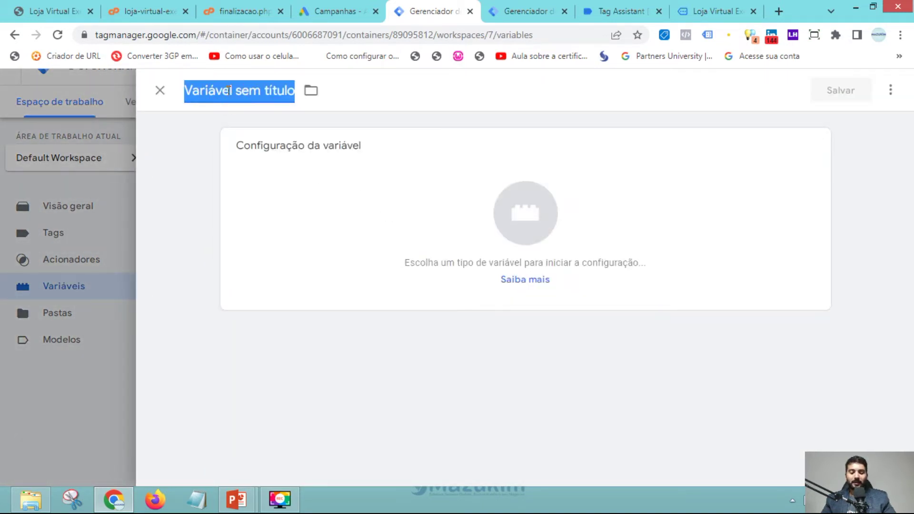
text(name_product)
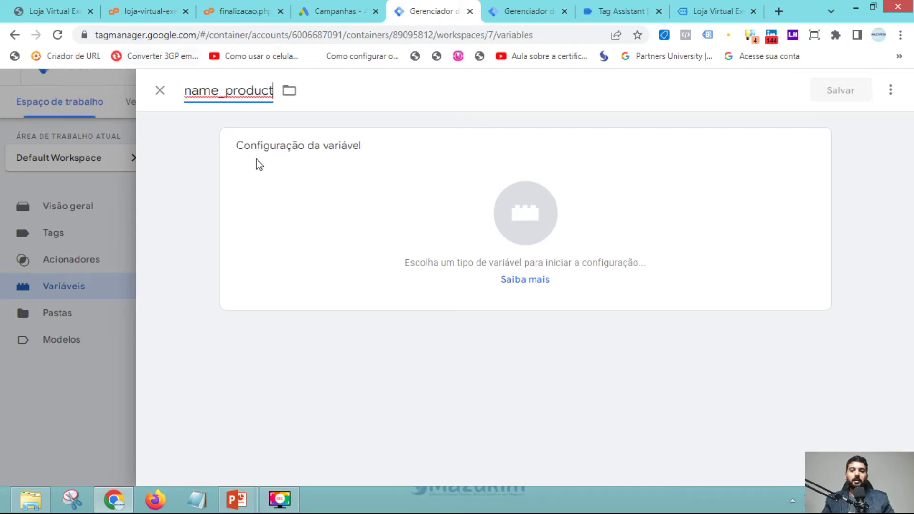
click(522, 233)
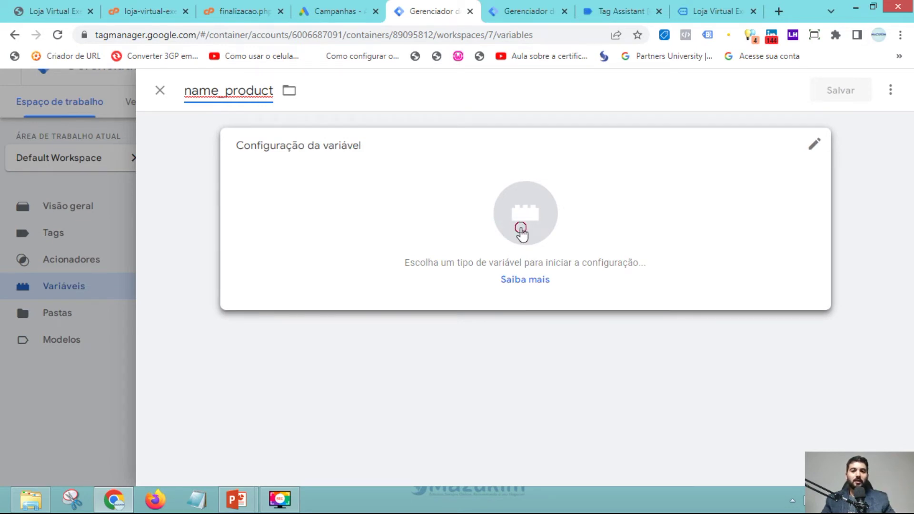
click(646, 402)
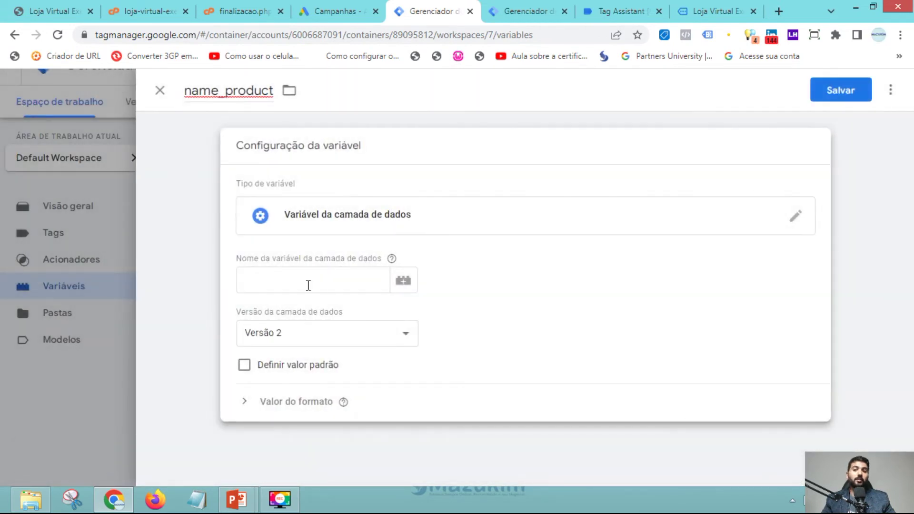
Copy the name_prod key from Tag Assistant's Data Layer output into the name_product variable's data layer variable name in Tag Manager.
click(308, 285)
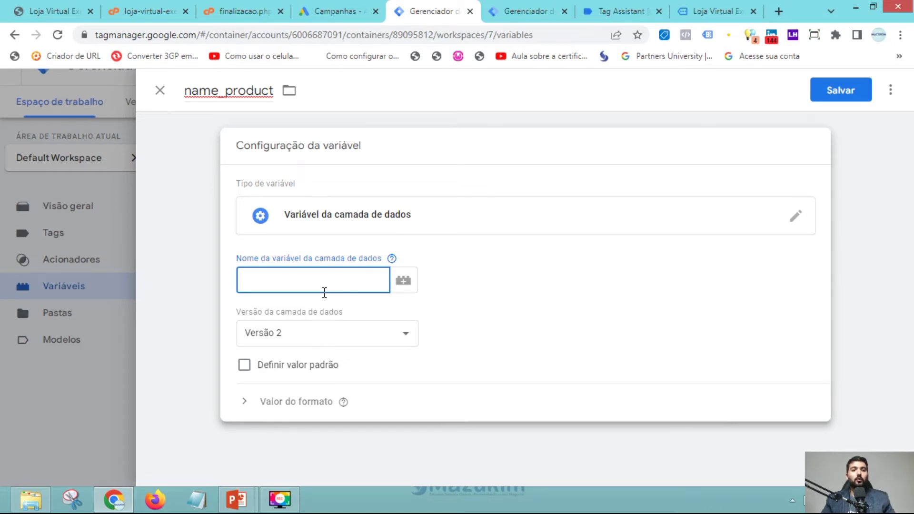
click(704, 10)
click(634, 7)
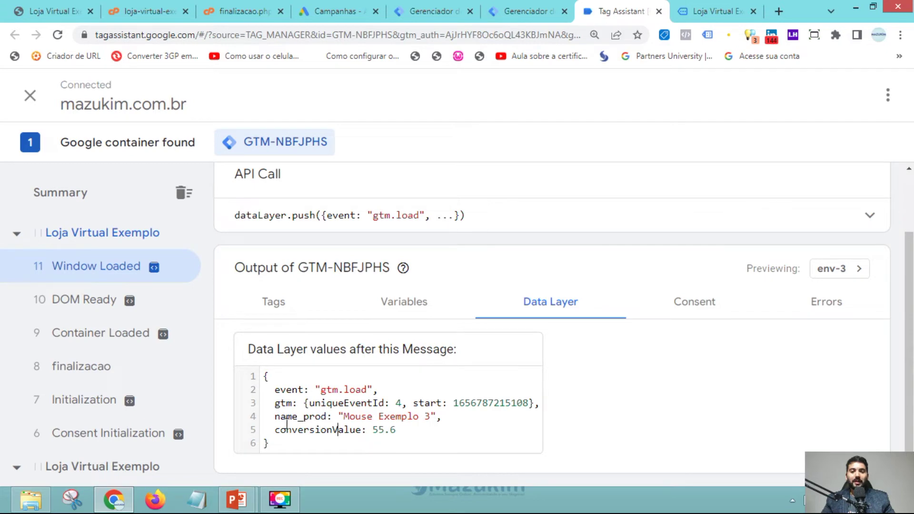
drag(275, 422, 325, 422)
key(ctrl+c)
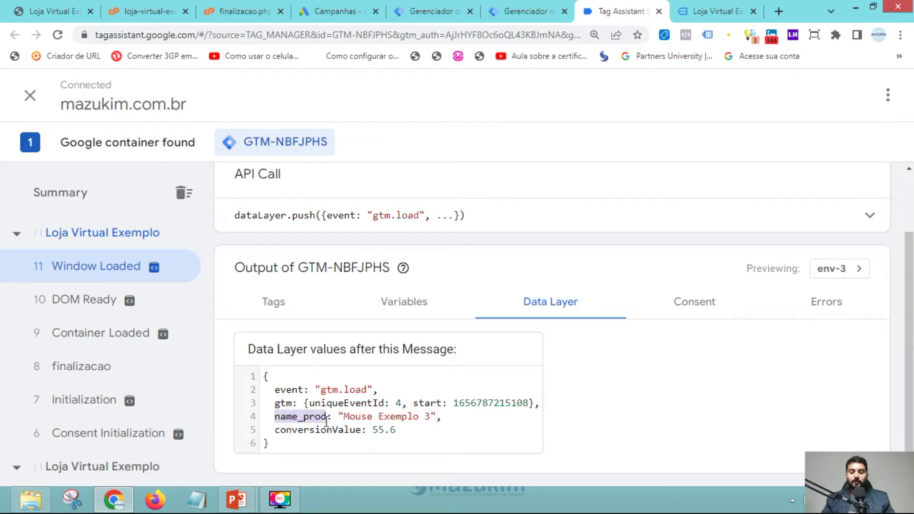
click(524, 11)
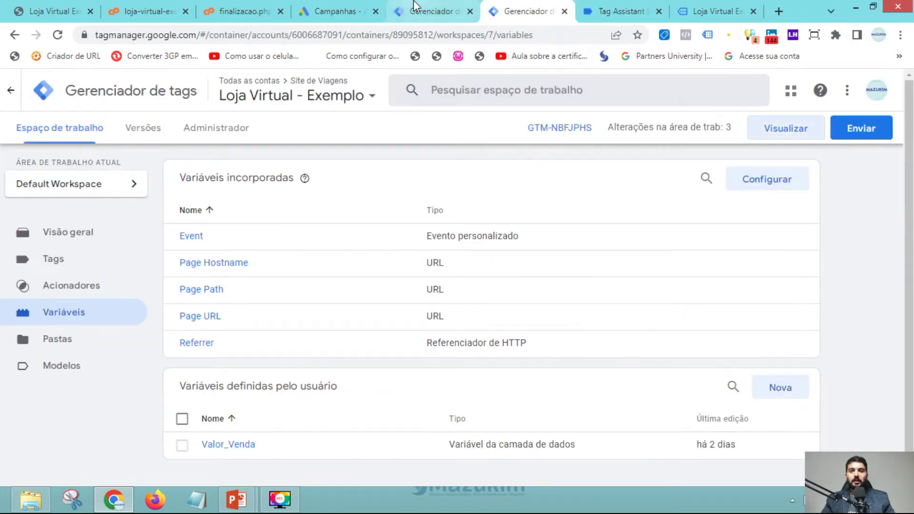
click(431, 11)
key(ctrl+v)
click(242, 276)
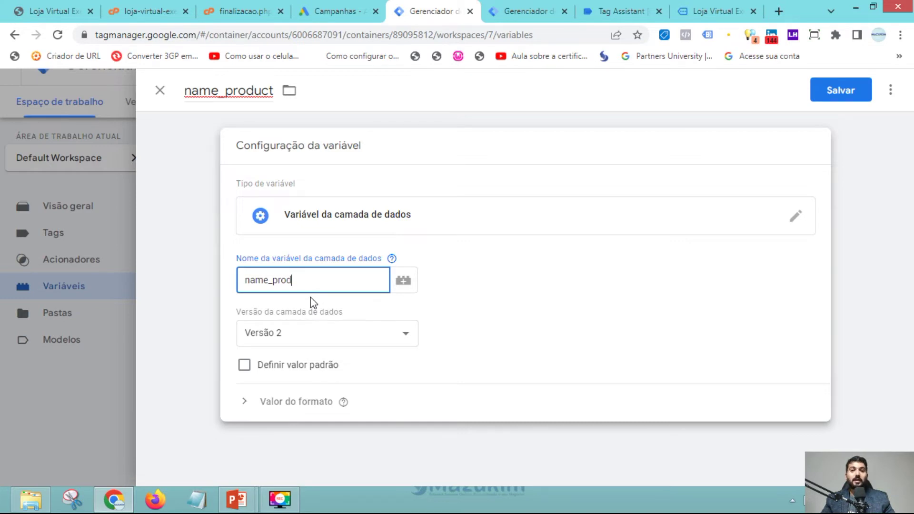
Check the name_prod key against the finalizacao.php code and Tag Assistant, and save the name_product variable in Tag Manager.
click(706, 10)
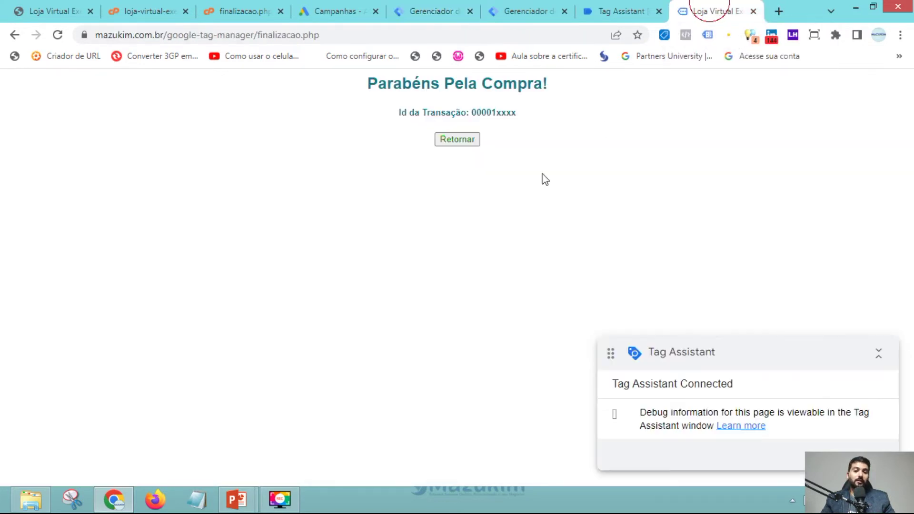
click(605, 9)
click(261, 7)
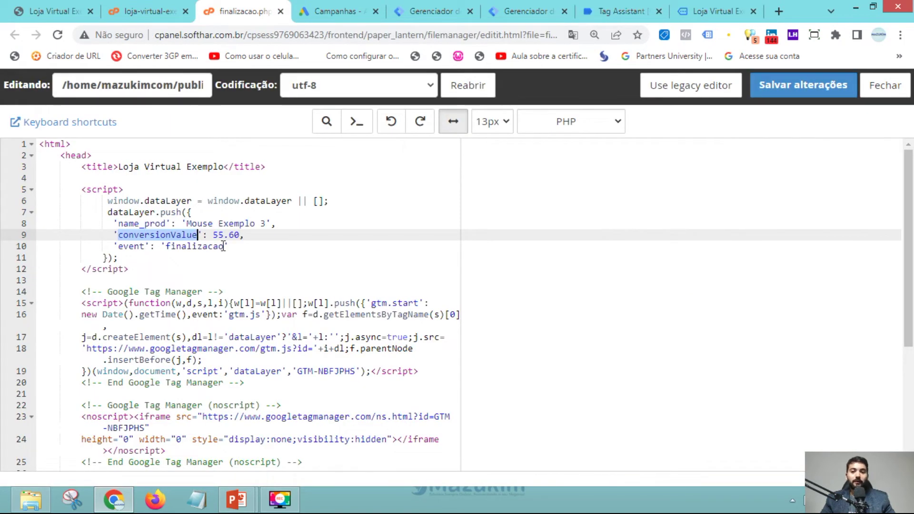
click(614, 11)
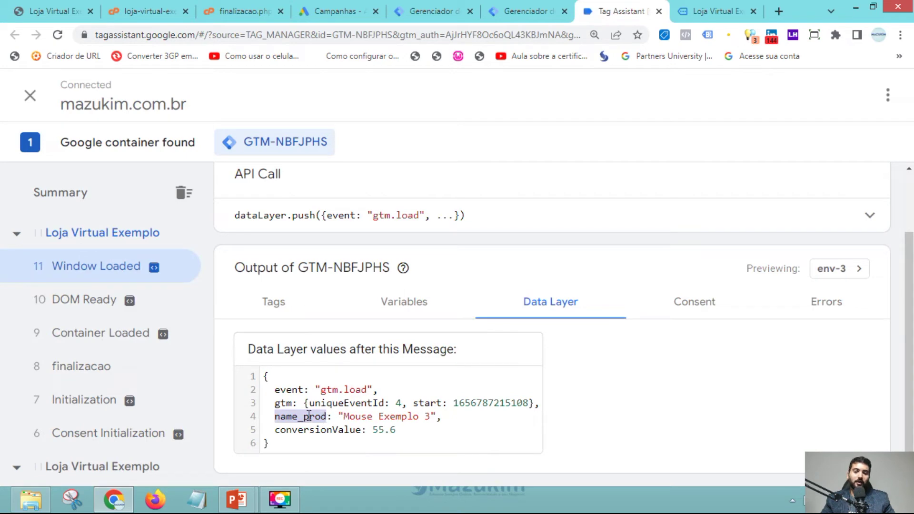
click(523, 11)
click(428, 10)
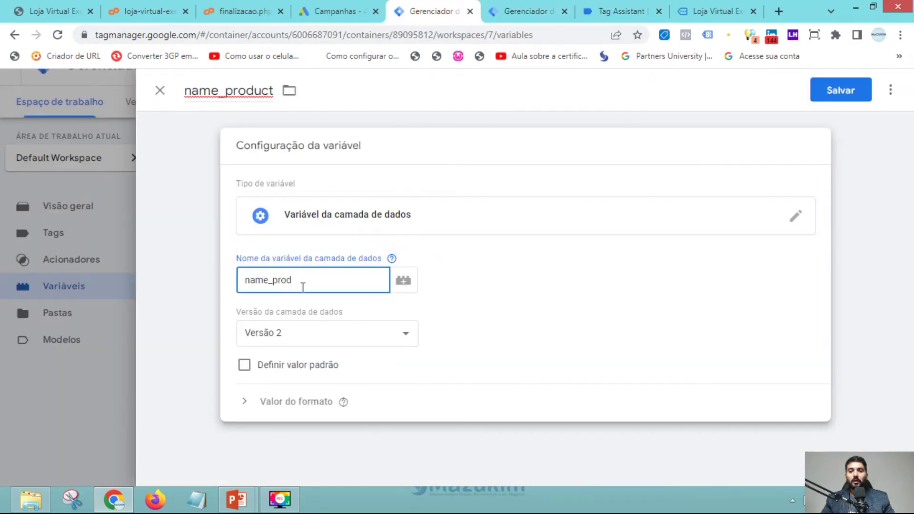
click(856, 90)
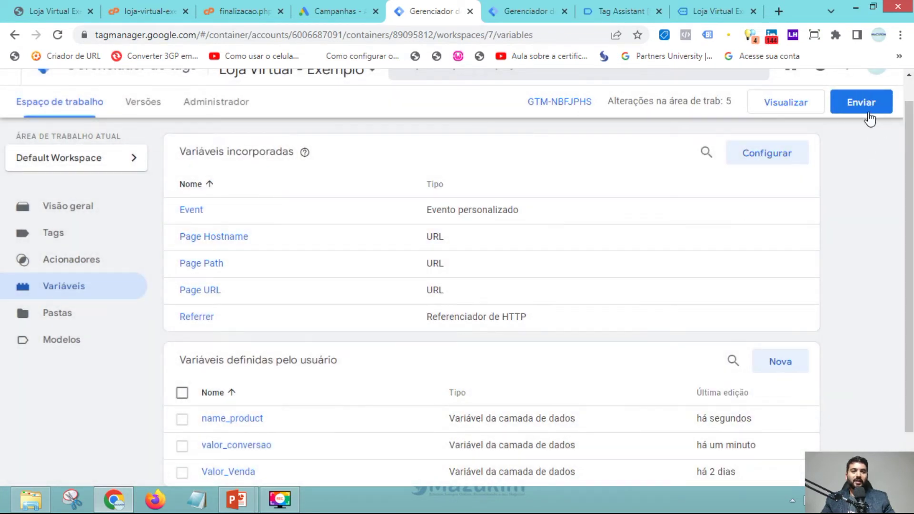
Publish the workspace changes to the Live environment without a version name or description, closing the duplicate Tag Manager and old Tag Assistant pages.
click(861, 110)
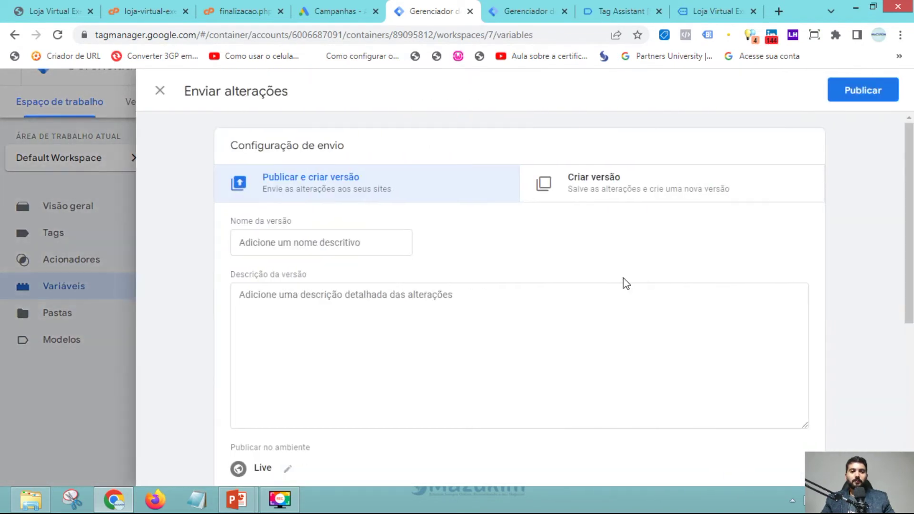
click(863, 90)
click(547, 10)
click(565, 14)
click(566, 15)
click(431, 11)
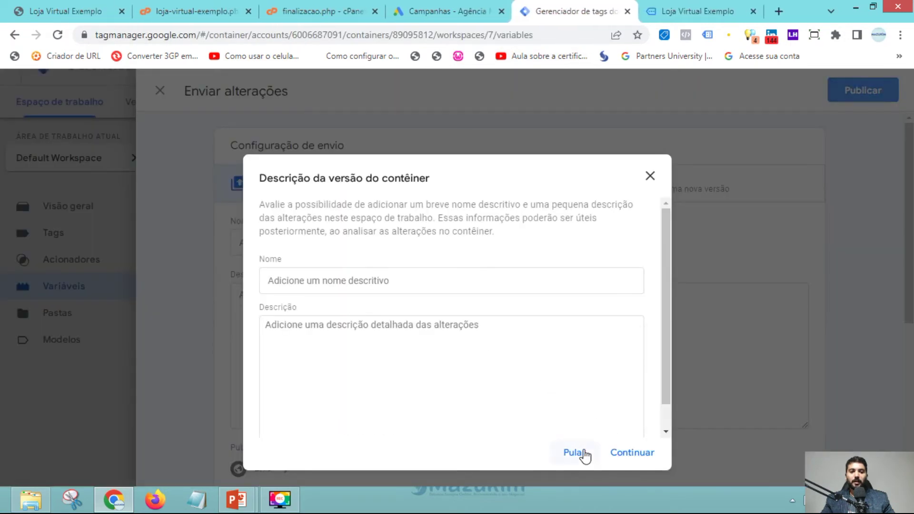
click(578, 453)
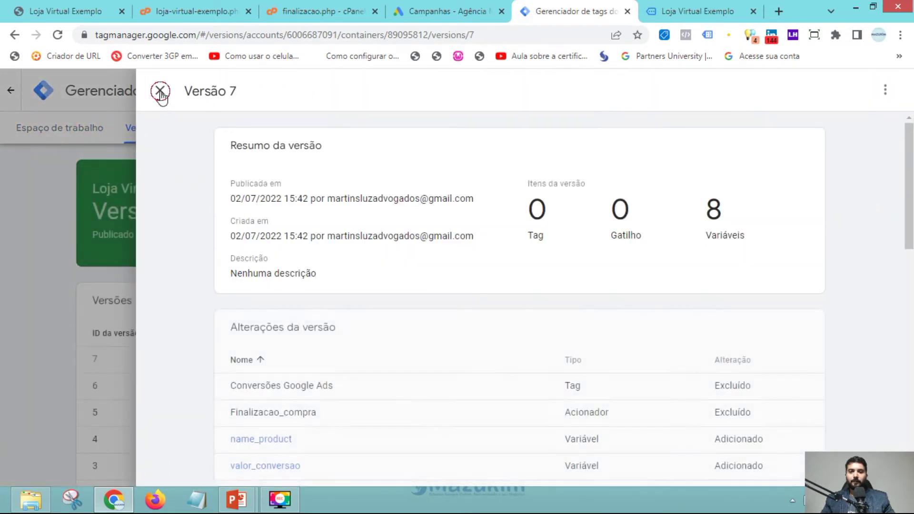
Return from the published version's summary to the workspace overview and close the old store page.
click(160, 92)
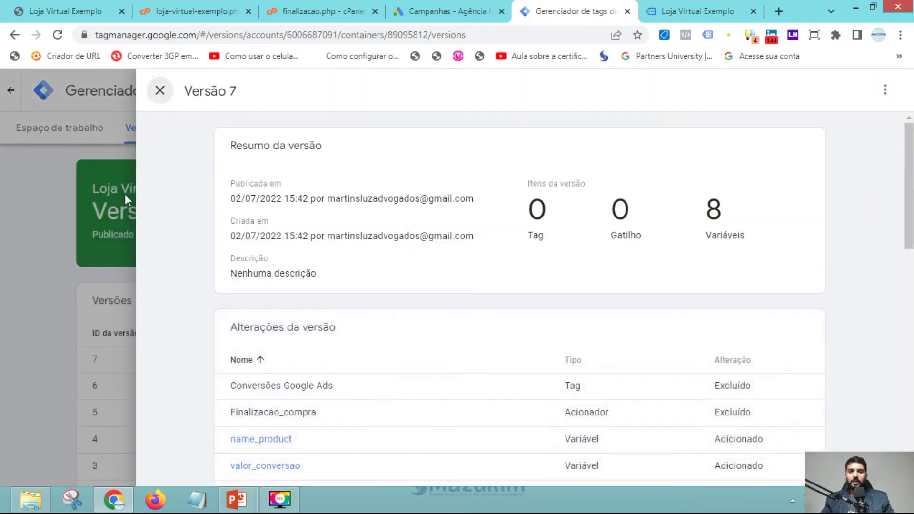
click(57, 127)
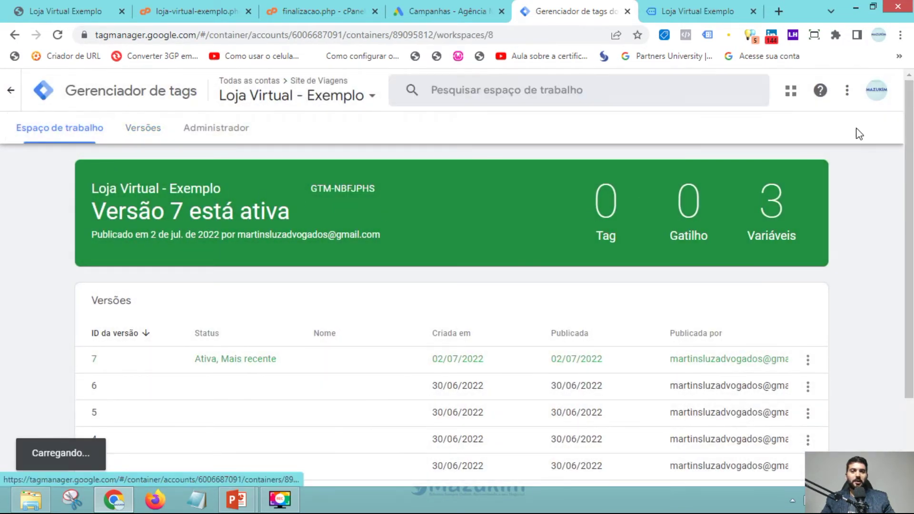
click(743, 11)
click(753, 10)
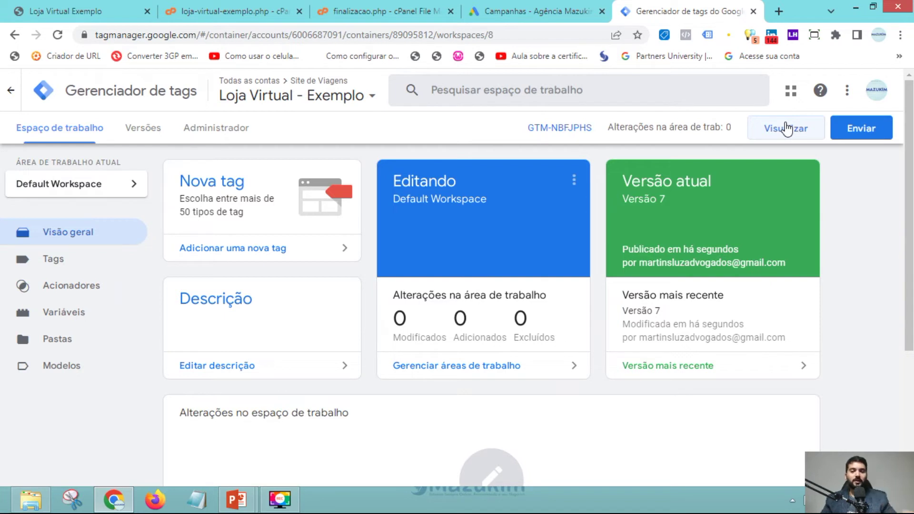
click(787, 128)
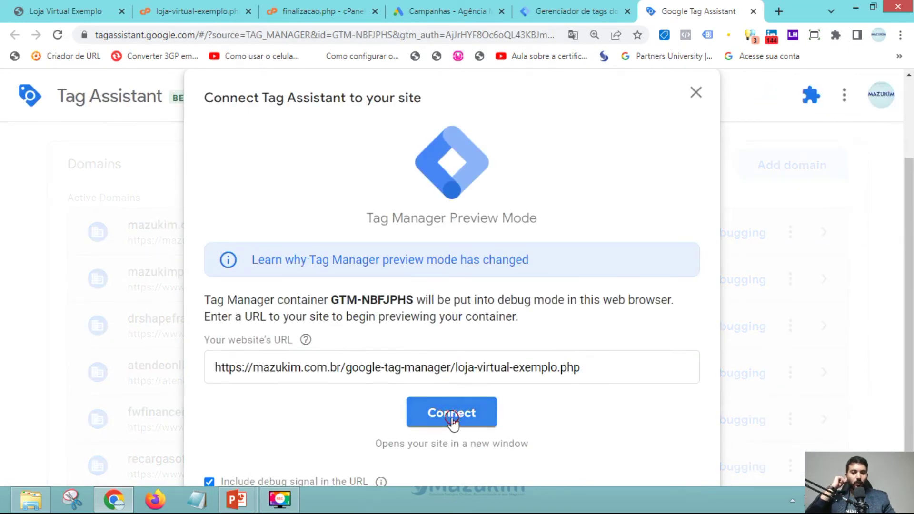
click(456, 414)
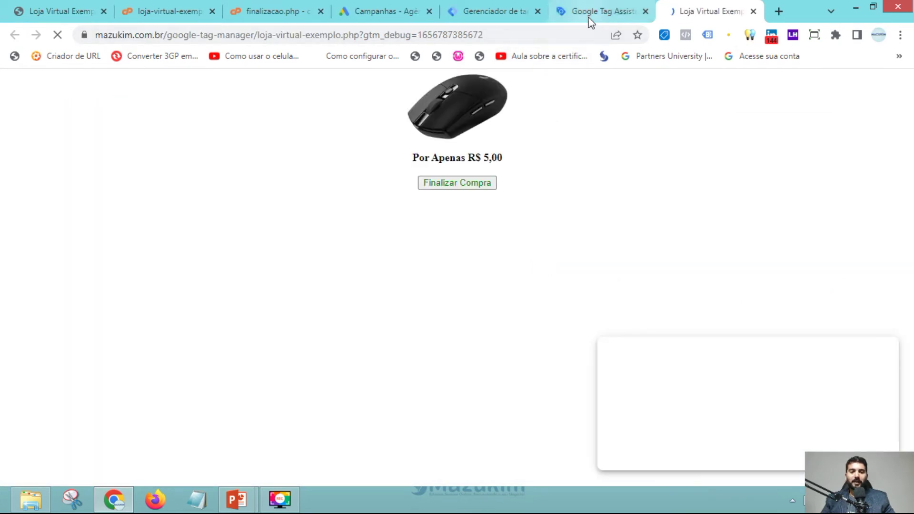
click(590, 13)
click(469, 393)
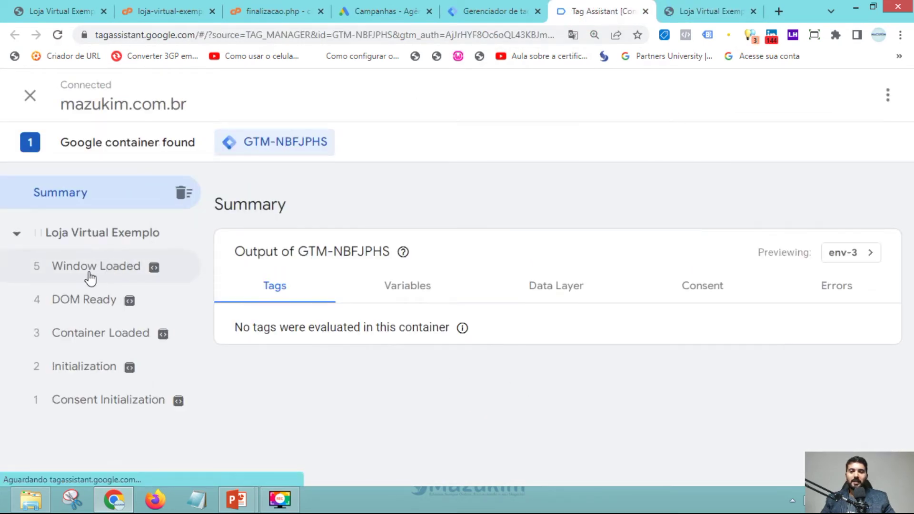
click(96, 267)
click(565, 387)
click(274, 381)
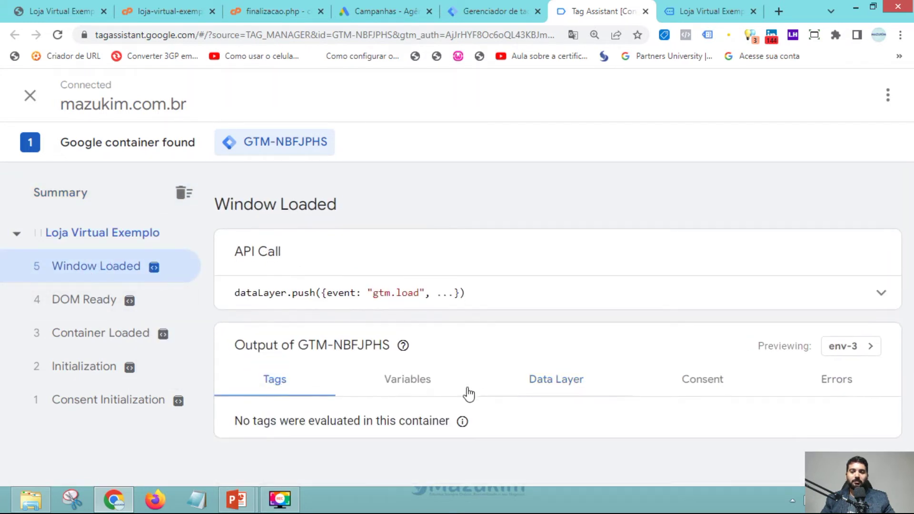
Complete a test purchase on the store page and examine the Data Layer values of the new Window Loaded event in Tag Assistant.
click(678, 10)
click(450, 185)
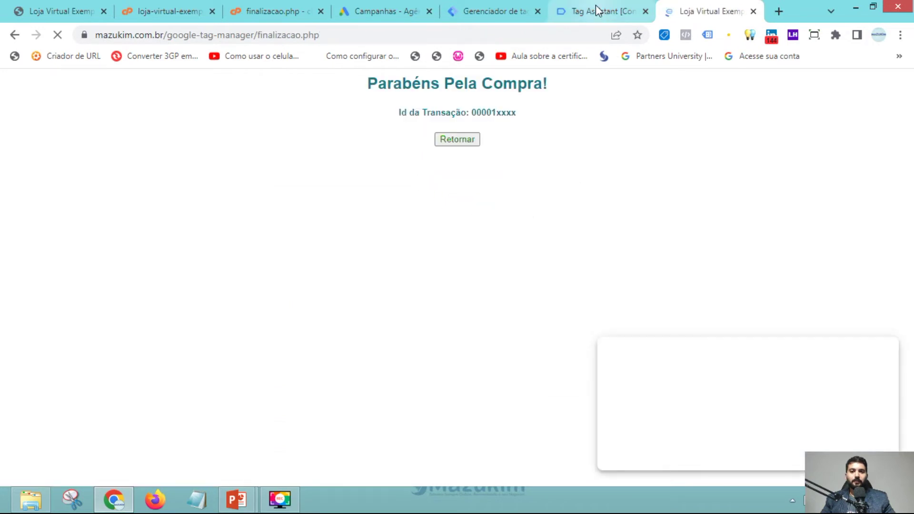
click(595, 5)
click(88, 271)
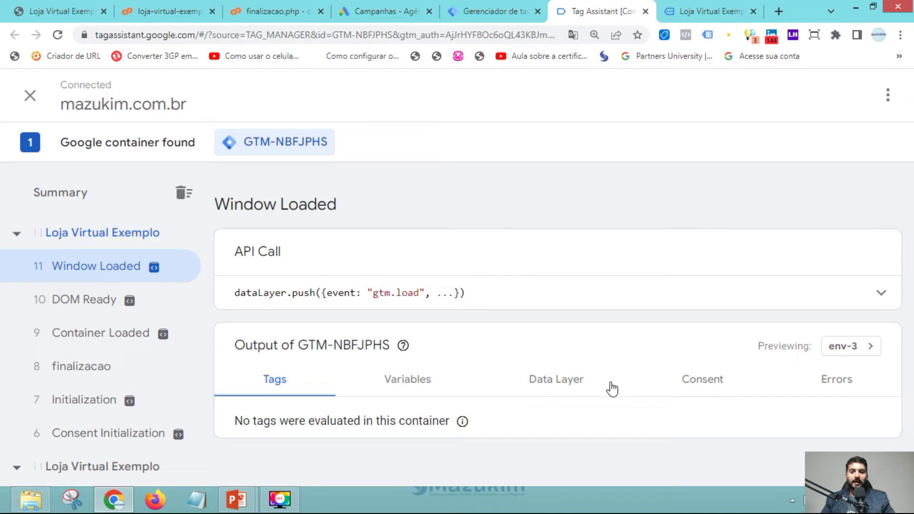
click(566, 391)
scroll(440, 417, down, 2)
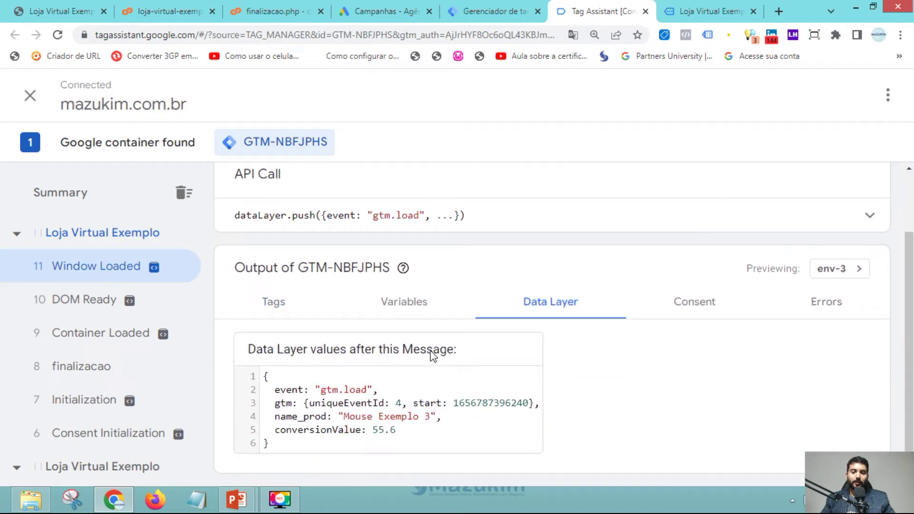
Check the values of the valor_conversao and name_product variables in the Window Loaded event's Variables output.
click(408, 305)
scroll(424, 347, down, 3)
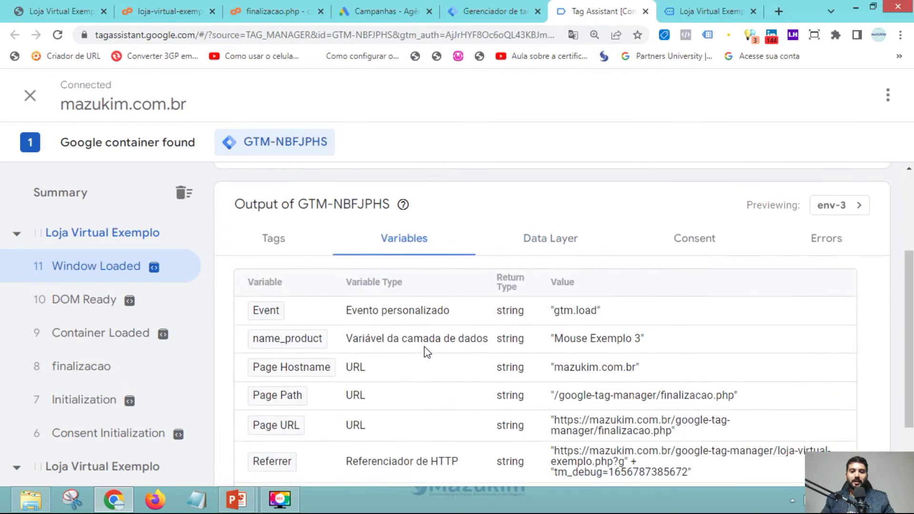
scroll(424, 347, down, 1)
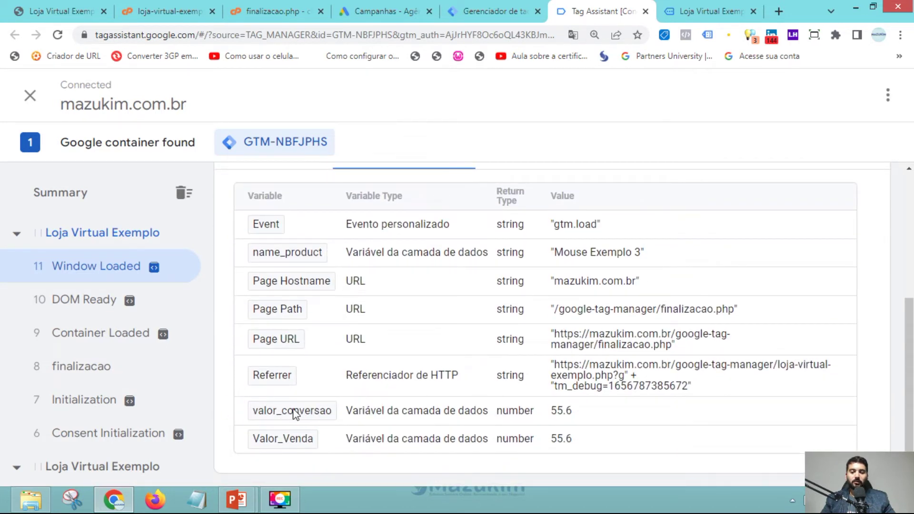
drag(553, 412, 575, 413)
click(576, 413)
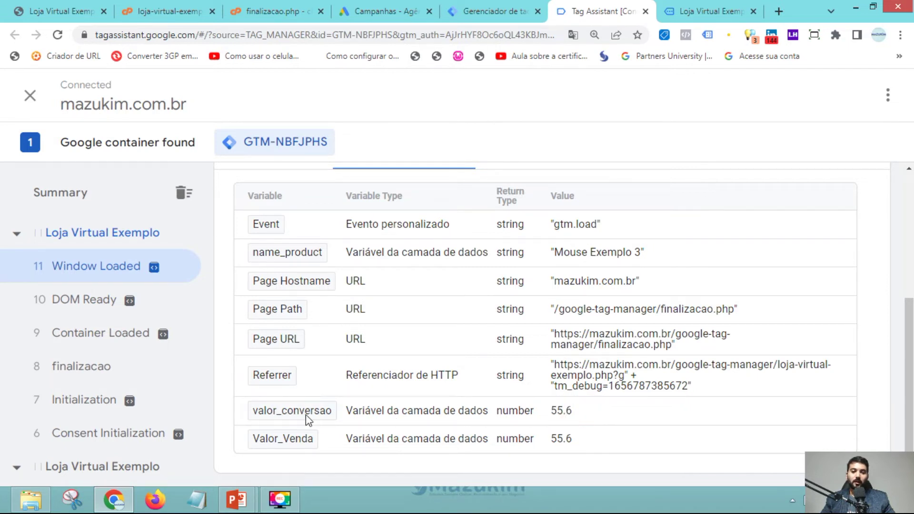
click(252, 413)
drag(550, 412, 576, 415)
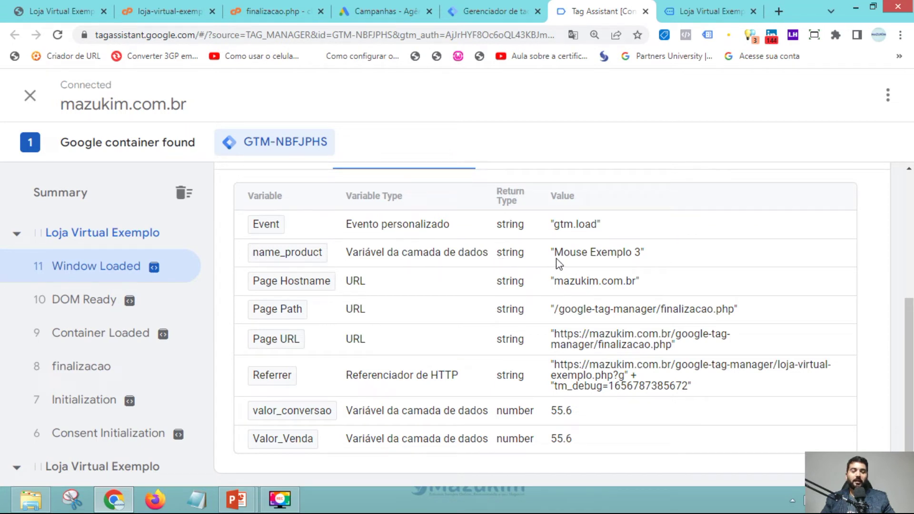
drag(551, 256, 641, 257)
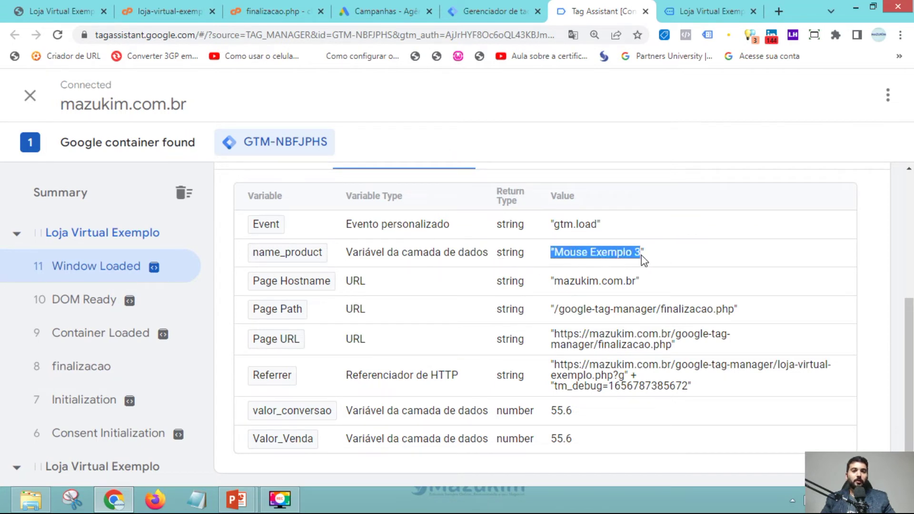
click(650, 260)
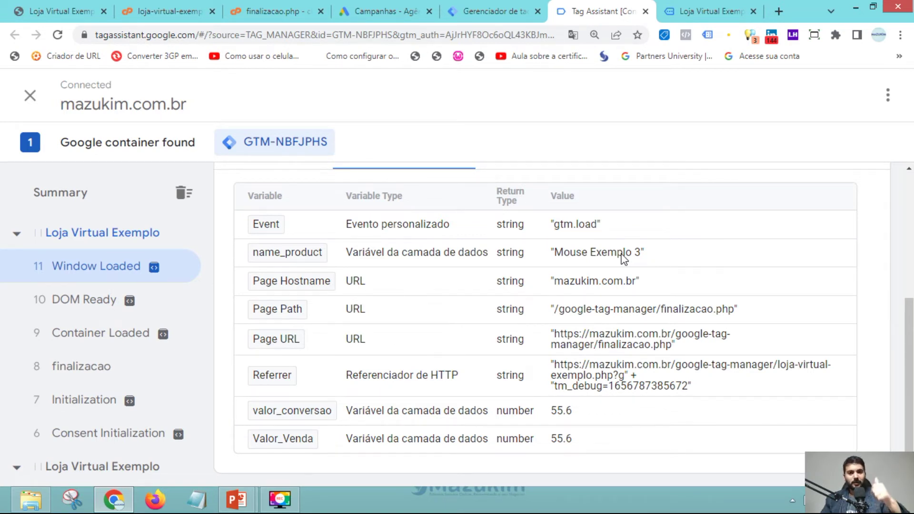
Consult the Passo a passo slide, switch to Google Ads and start a new conversion action from Conversões.
key(alt+Tab)
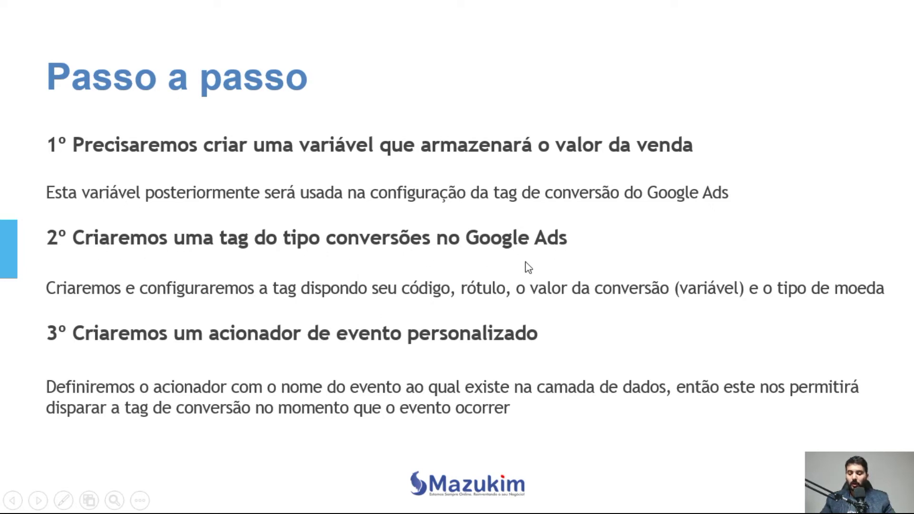
key(alt+Tab)
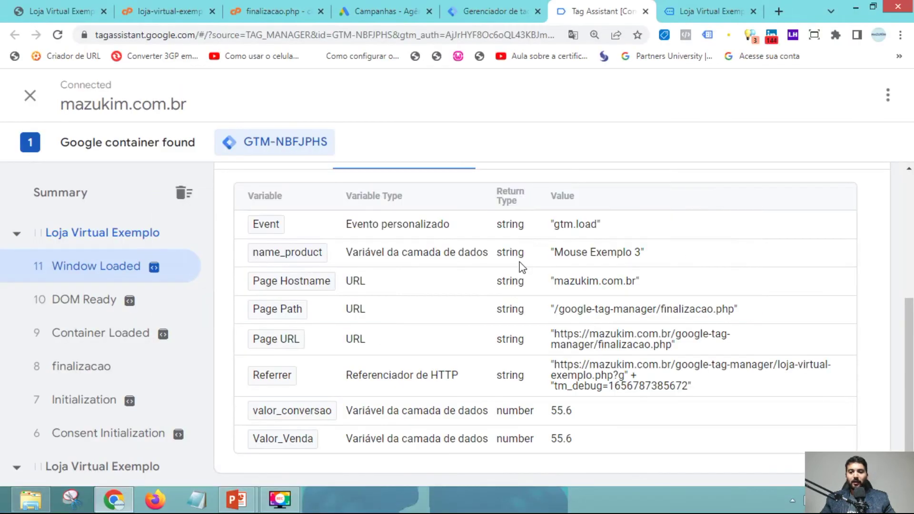
click(385, 8)
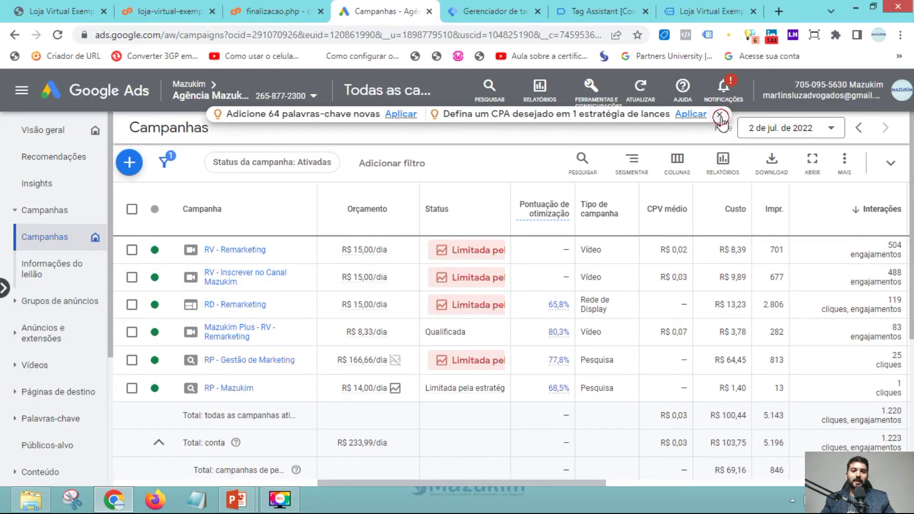
click(719, 114)
click(597, 101)
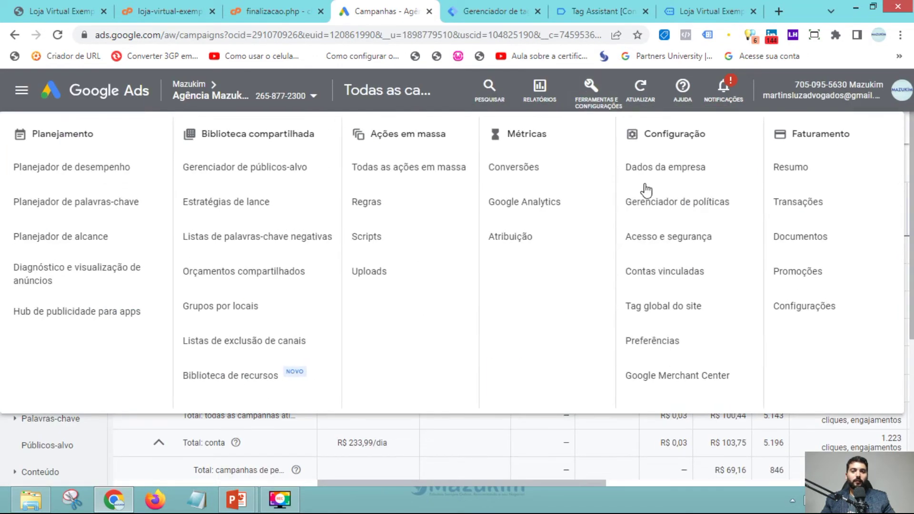
click(577, 169)
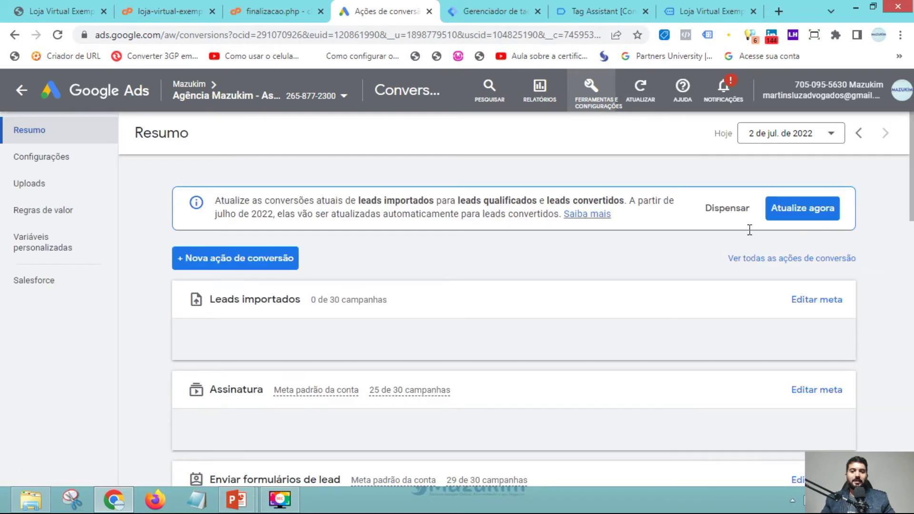
click(232, 260)
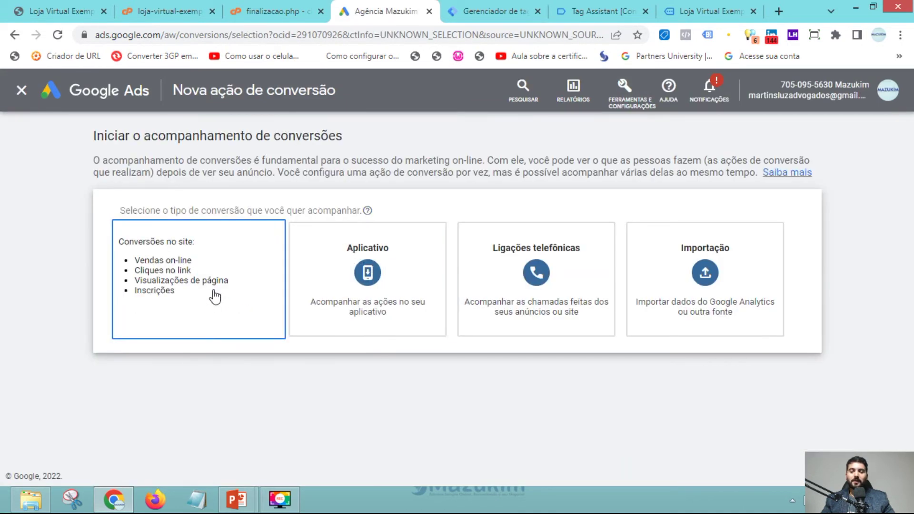
click(222, 300)
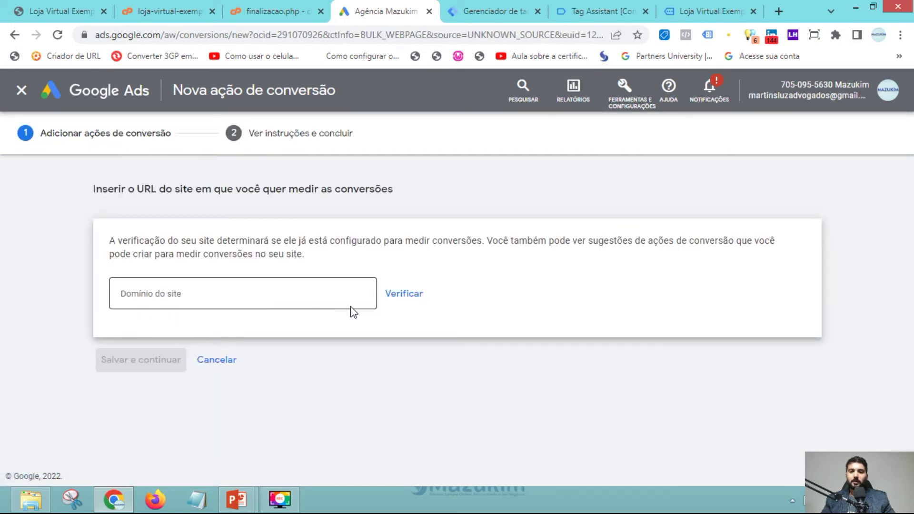
click(59, 11)
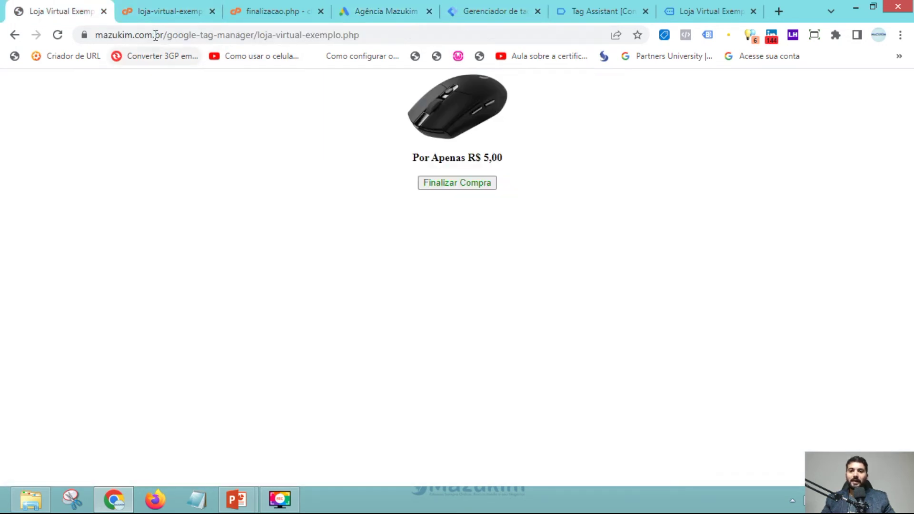
click(175, 35)
key(ctrl+c)
click(509, 10)
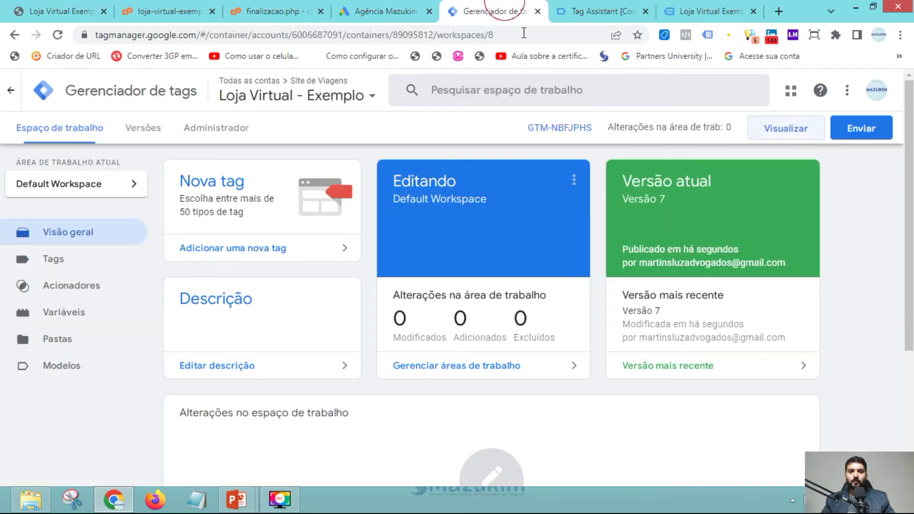
click(386, 11)
click(312, 296)
key(ctrl+v)
click(394, 299)
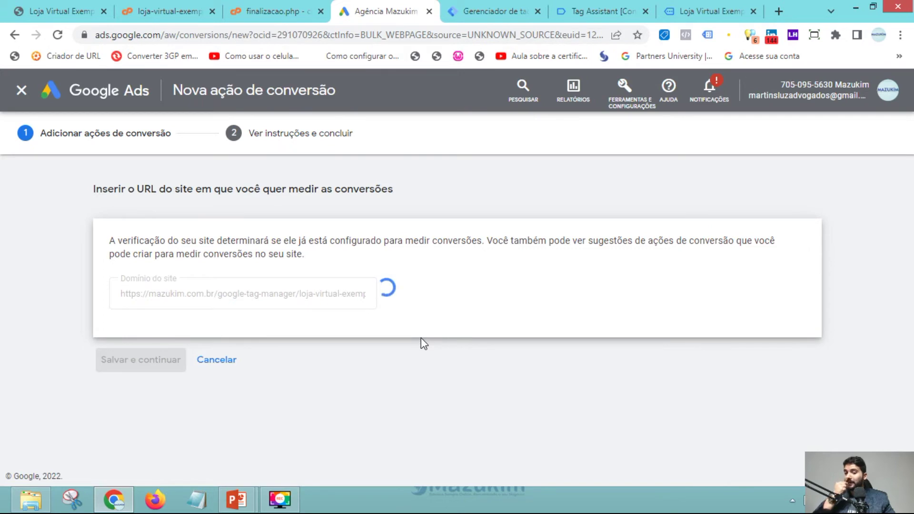
Add a conversion action manually with the goal category Compra and keep Compra as the conversion name.
scroll(421, 338, down, 7)
scroll(251, 341, down, 5)
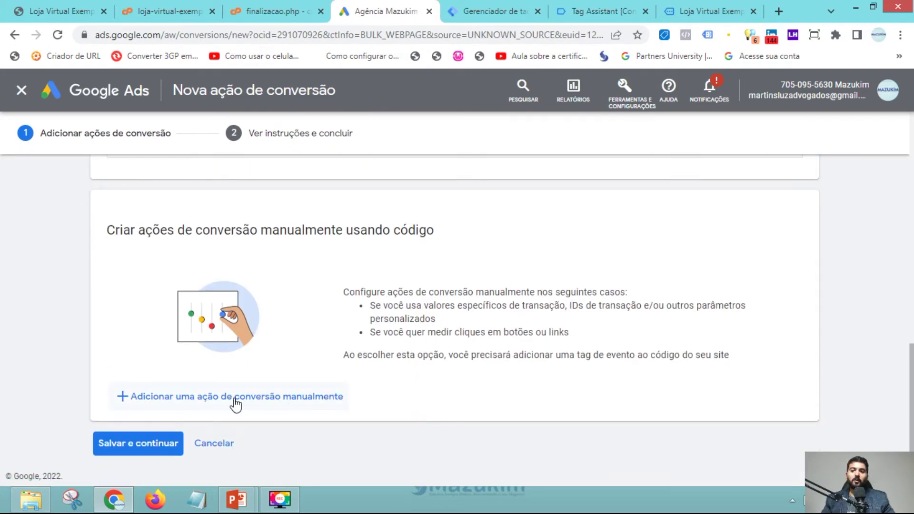
click(250, 400)
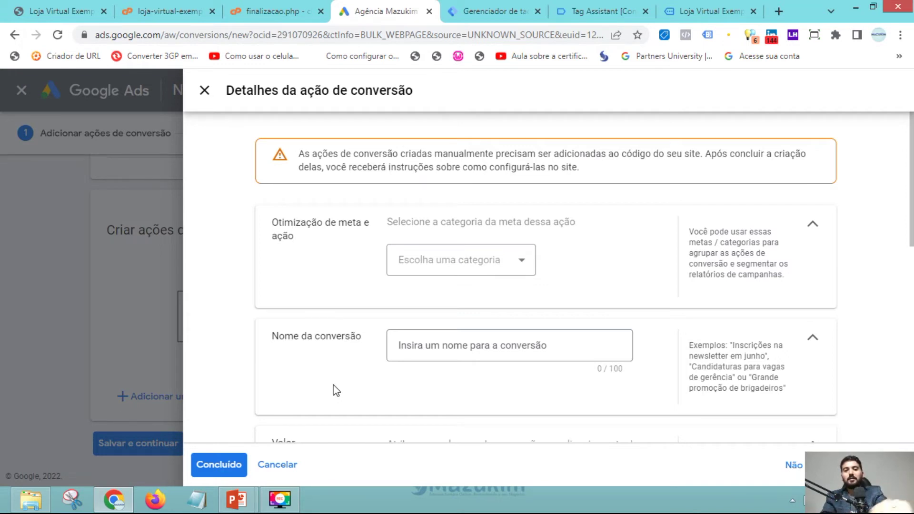
click(433, 269)
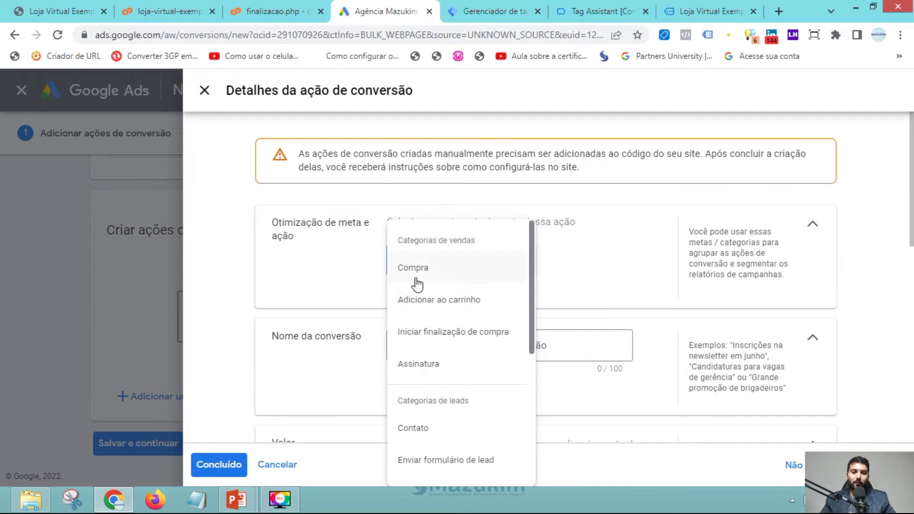
click(440, 282)
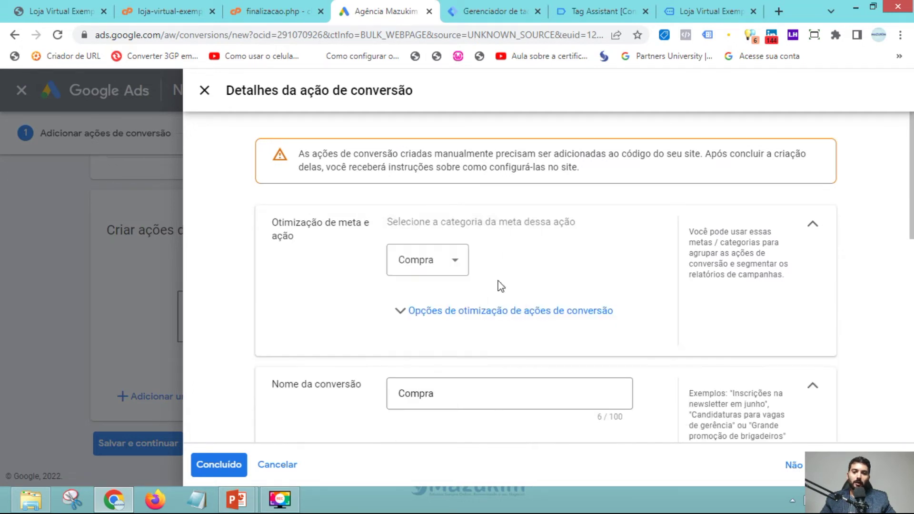
scroll(347, 287, down, 3)
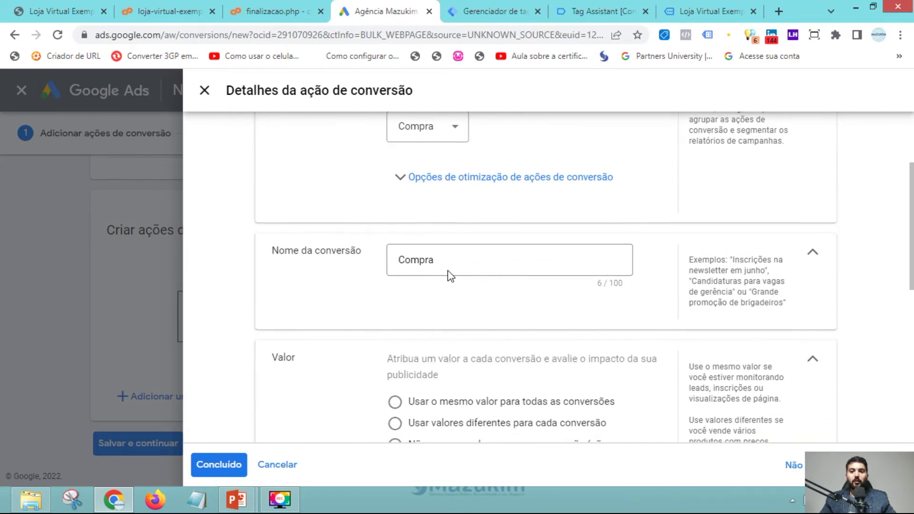
drag(455, 260, 363, 264)
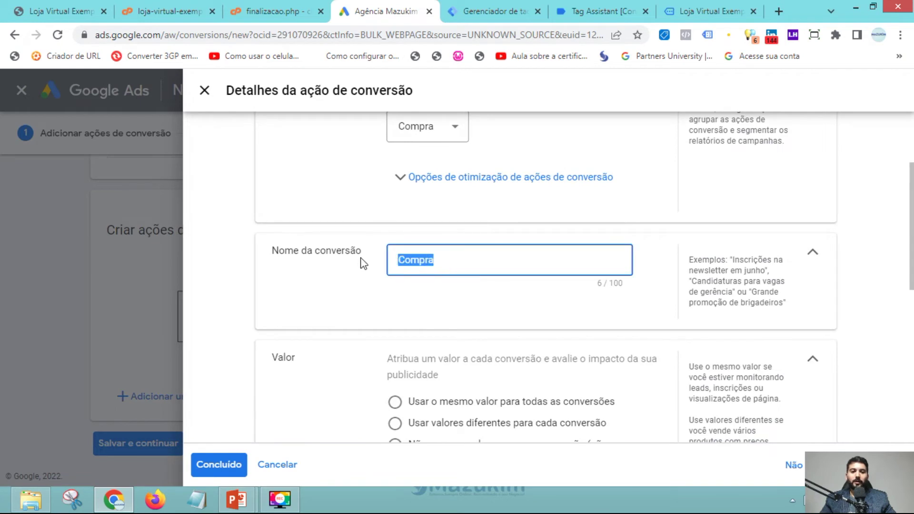
click(427, 319)
Set the Compra action's Valor to use different values for each conversion, keeping the default of 1 Real brasileiro (BRL R$).
scroll(386, 320, down, 5)
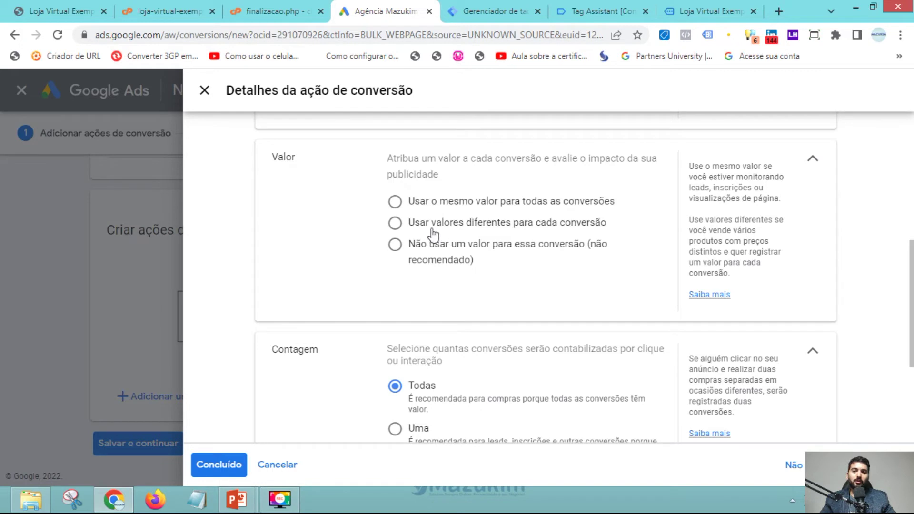
click(482, 225)
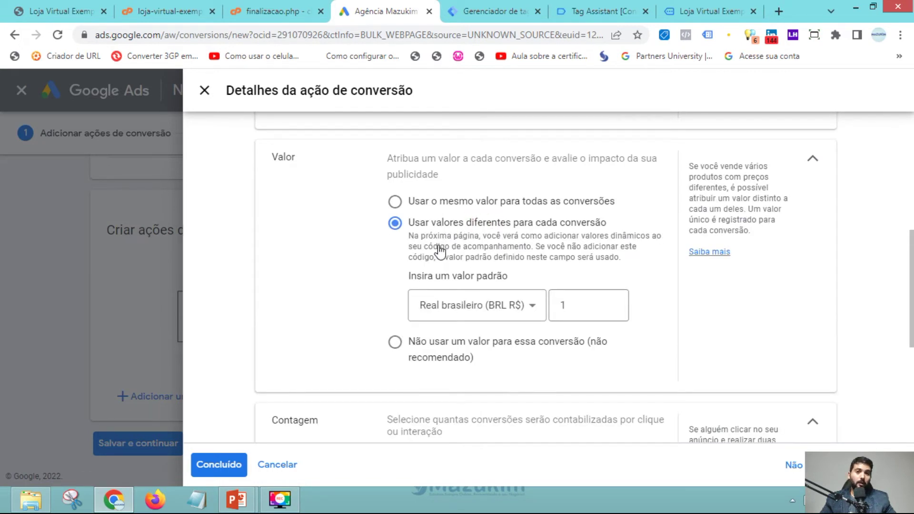
click(57, 11)
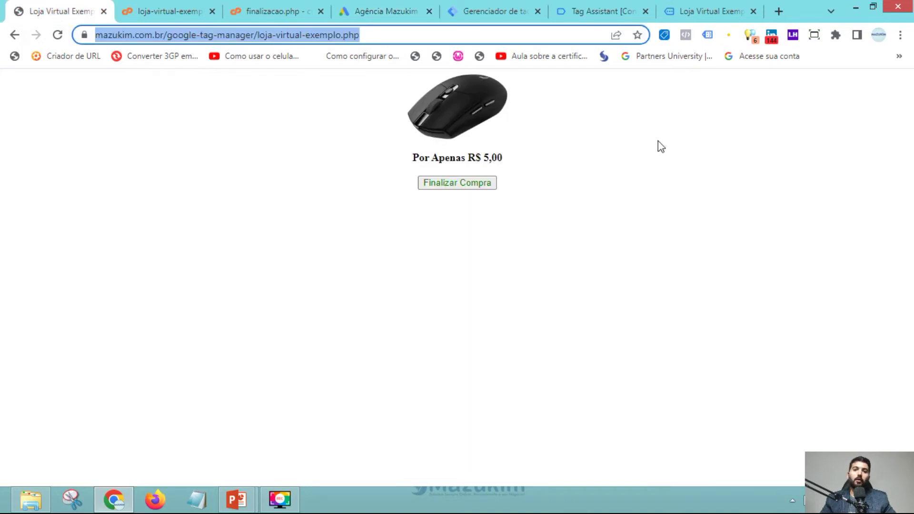
click(495, 11)
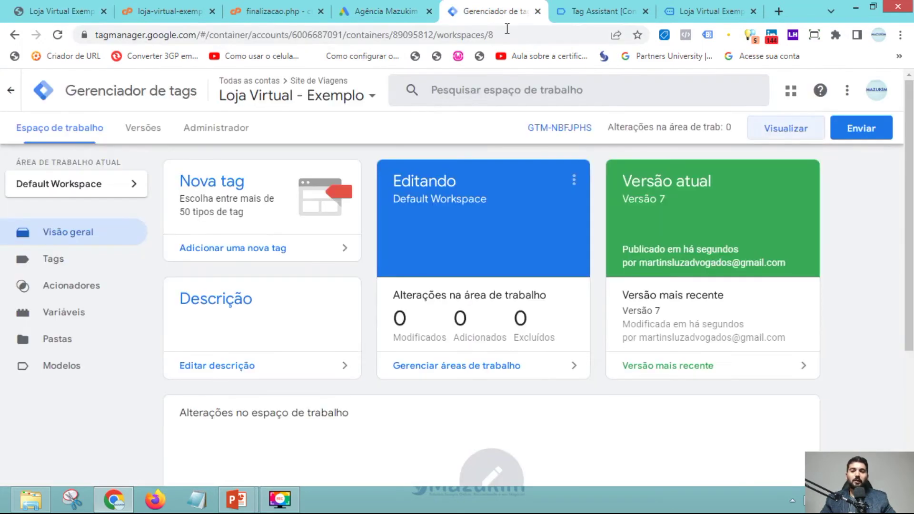
click(402, 12)
scroll(395, 286, down, 1)
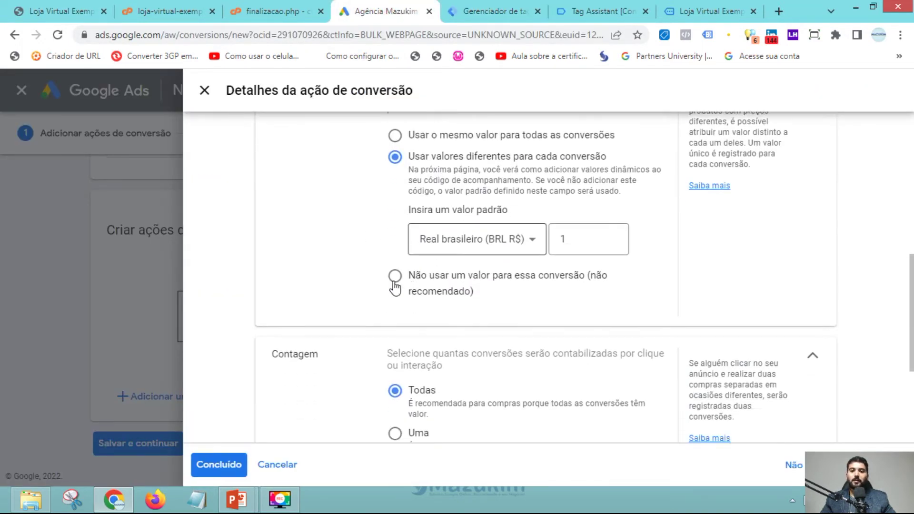
Keep the counting option at Todas, finish the conversion details and save the Compra action to continue to the instructions.
scroll(394, 286, down, 3)
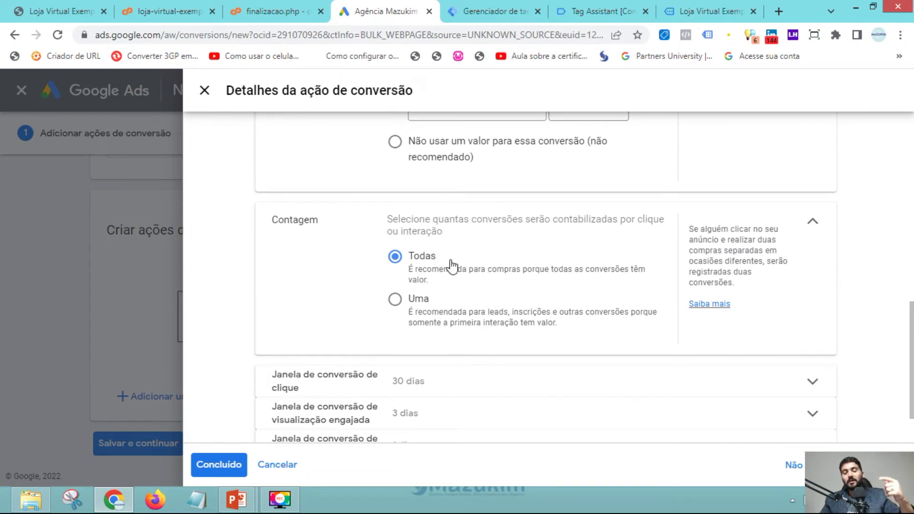
scroll(452, 286, down, 2)
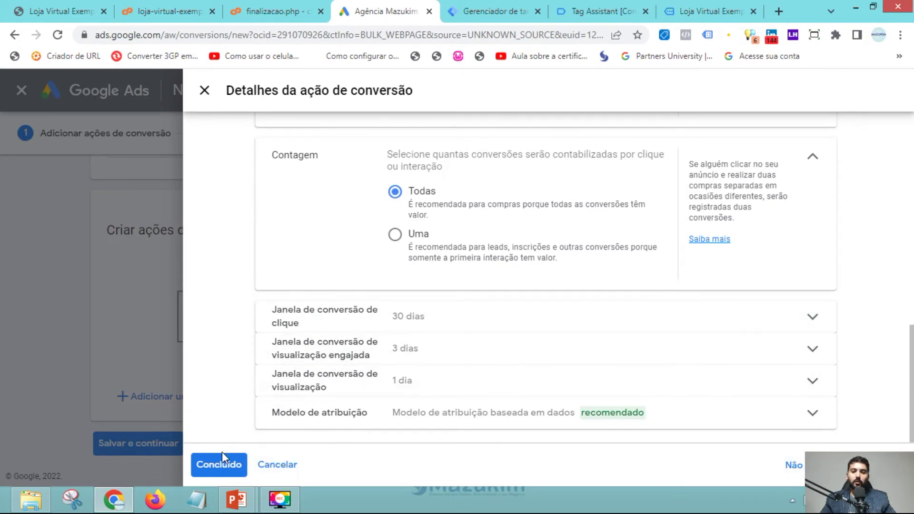
click(211, 463)
scroll(349, 376, down, 2)
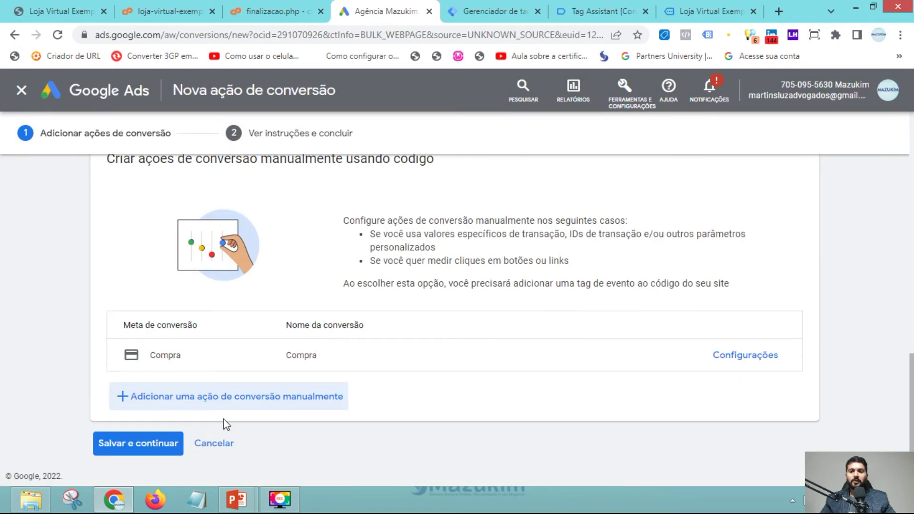
click(152, 446)
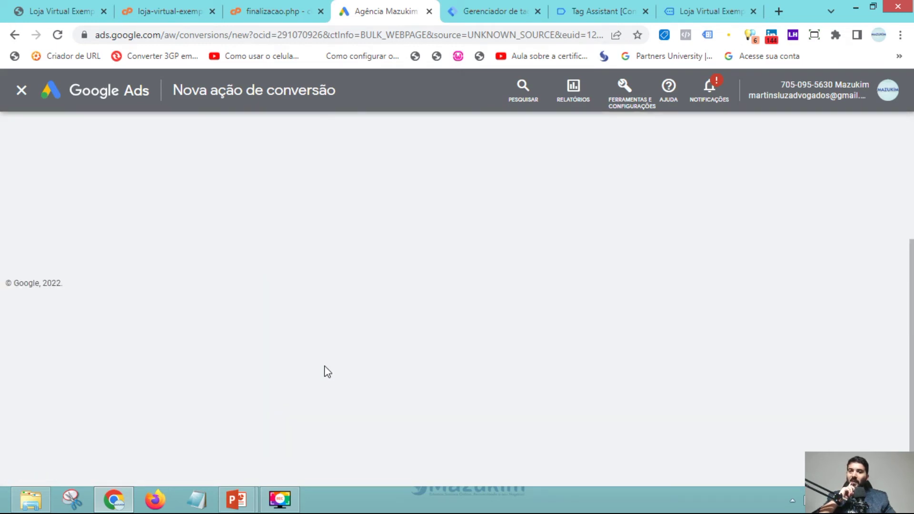
Open the event tag of the Compra conversion and copy its page-load event snippet.
scroll(381, 350, down, 3)
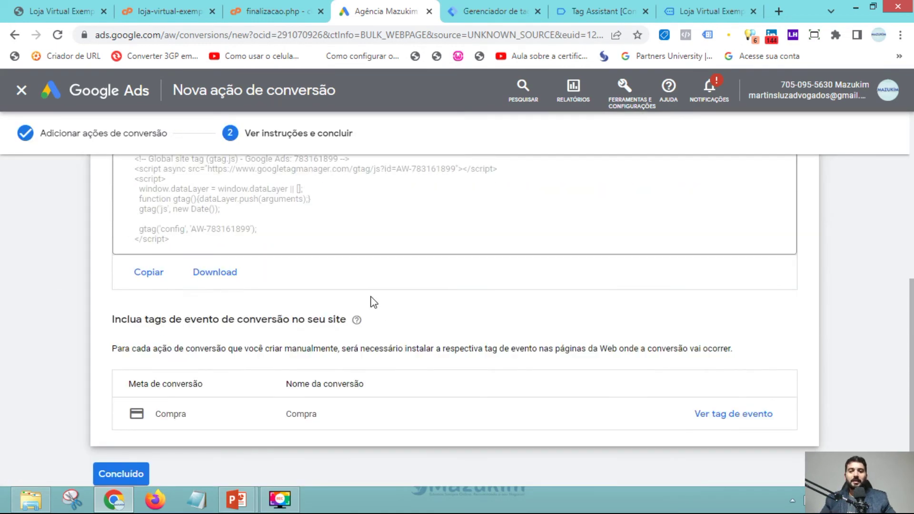
scroll(392, 311, up, 2)
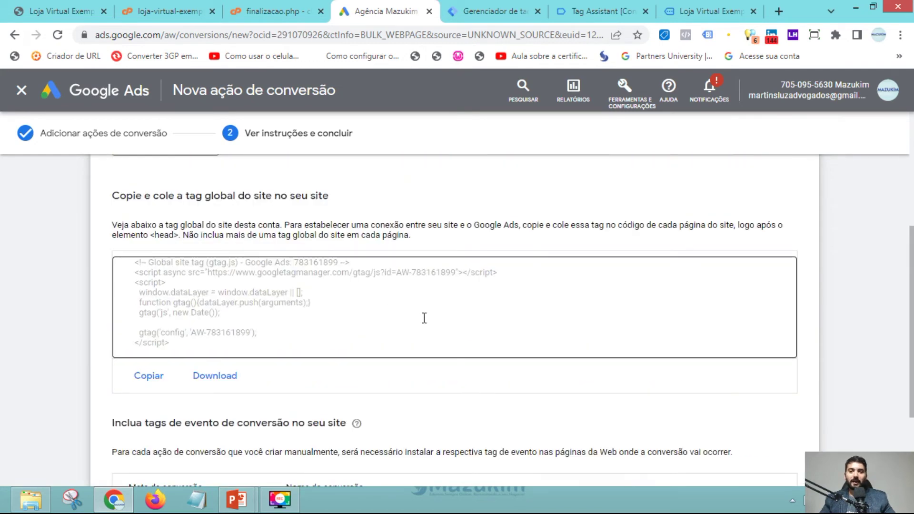
scroll(377, 296, down, 3)
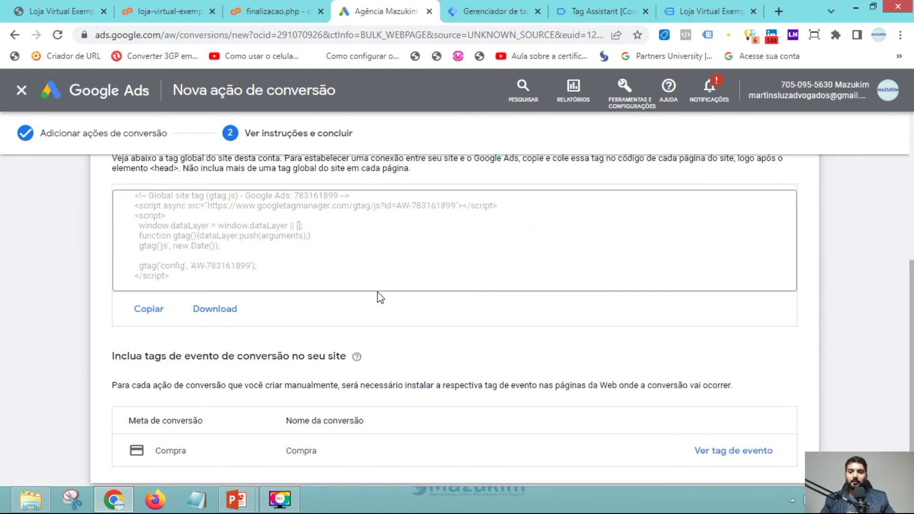
scroll(323, 236, up, 1)
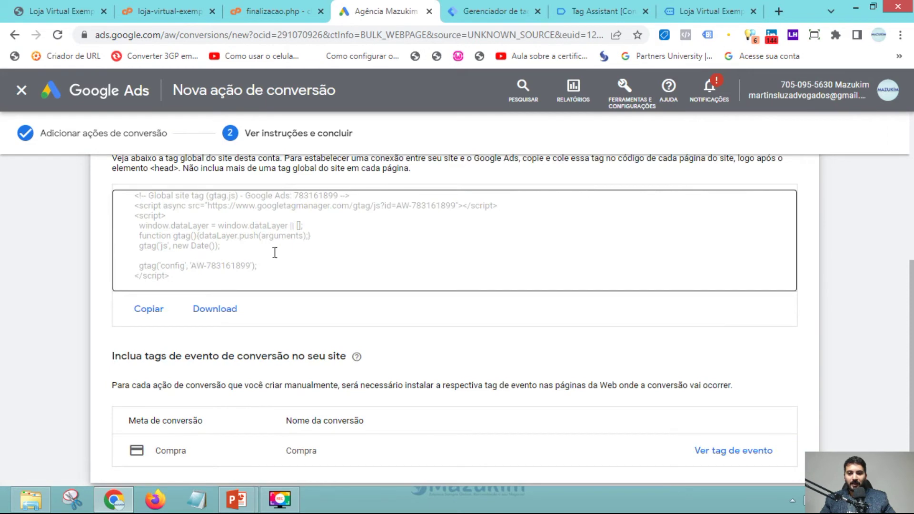
scroll(378, 289, down, 1)
click(727, 378)
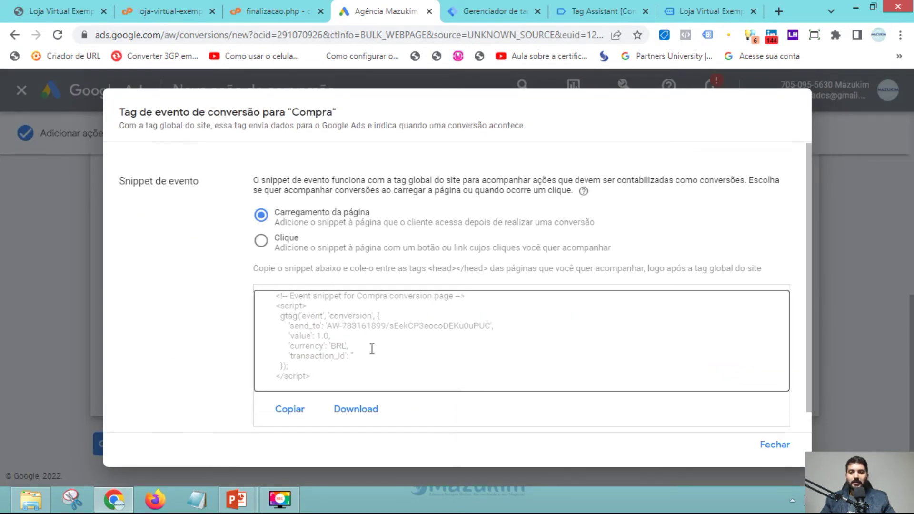
click(388, 374)
key(ctrl+c)
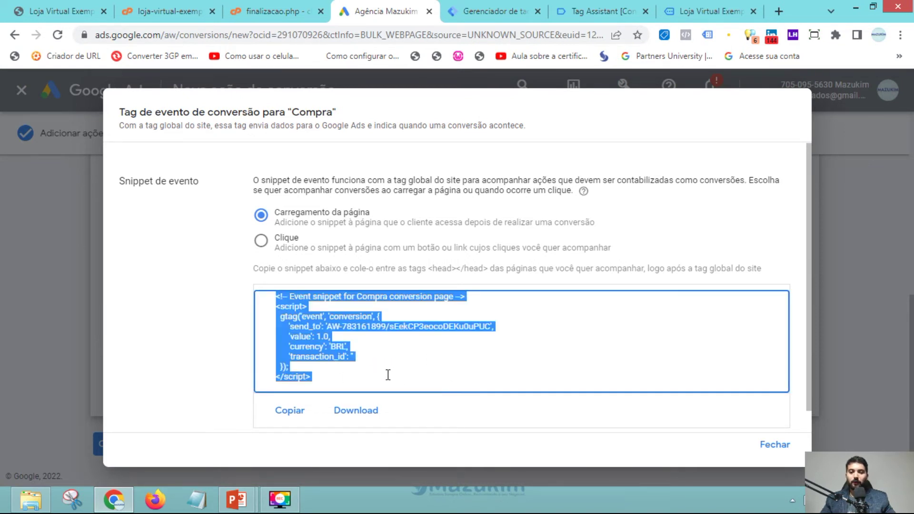
Paste the event snippet into a new Notepad document and locate the conversion ID and conversion label in its send_to line.
right_click(196, 499)
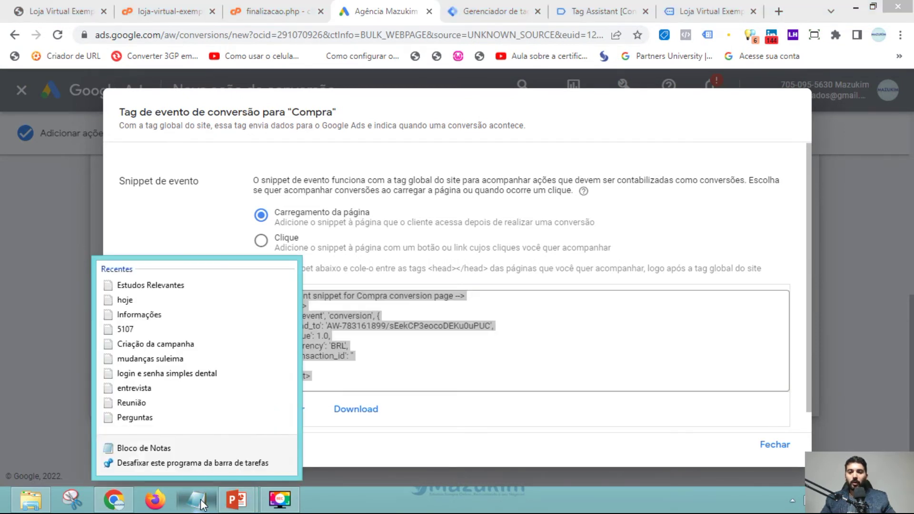
click(188, 449)
key(ctrl+v)
drag(278, 113, 416, 97)
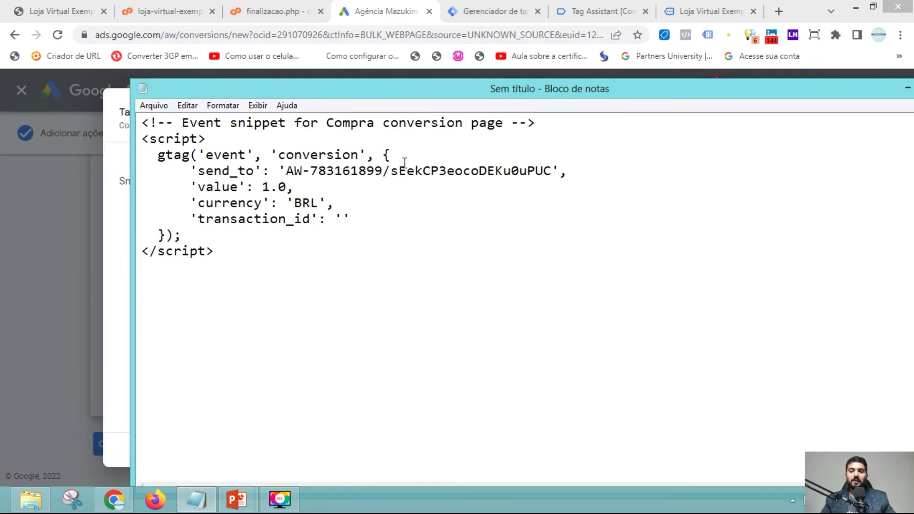
drag(383, 171, 310, 170)
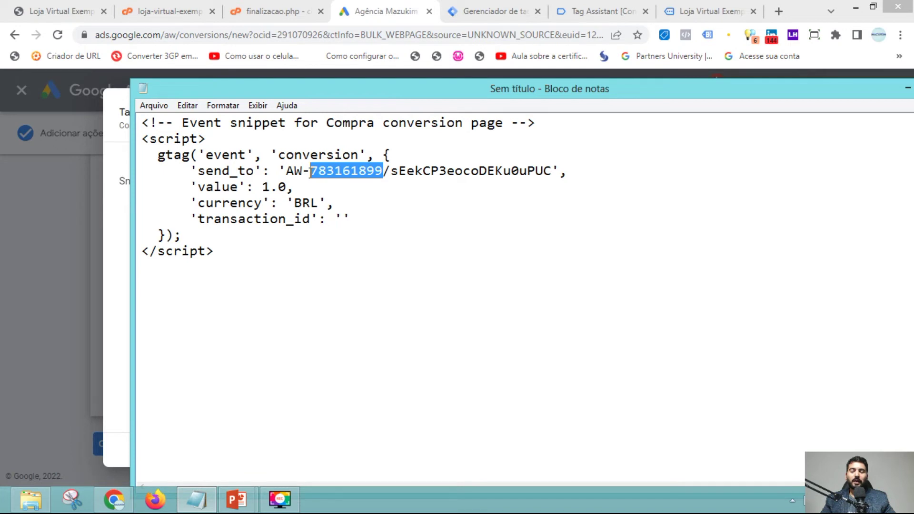
drag(553, 172, 391, 172)
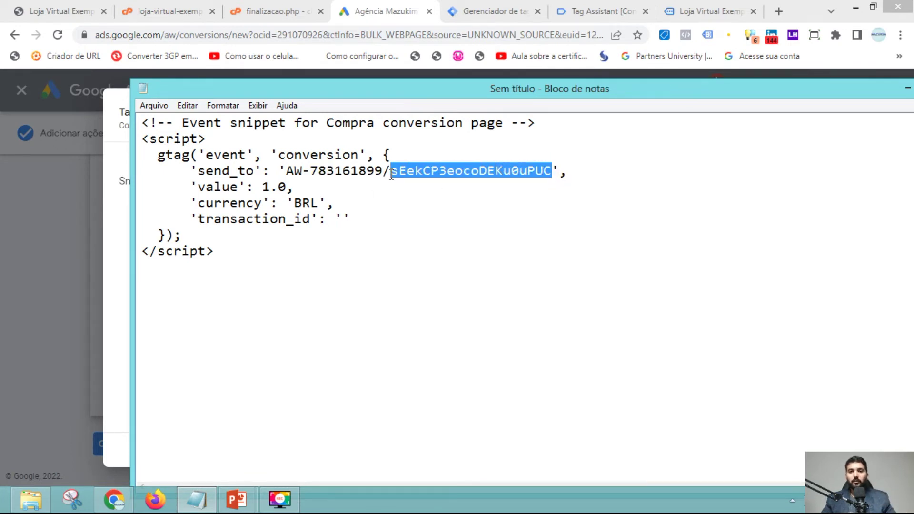
Close the Tag Assistant page and the store's debug preview page to return to Tag Manager.
click(521, 9)
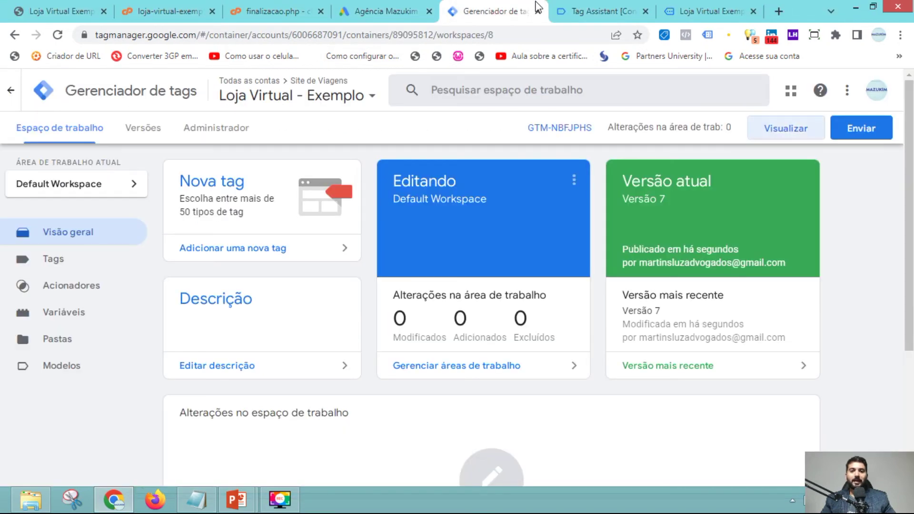
click(581, 6)
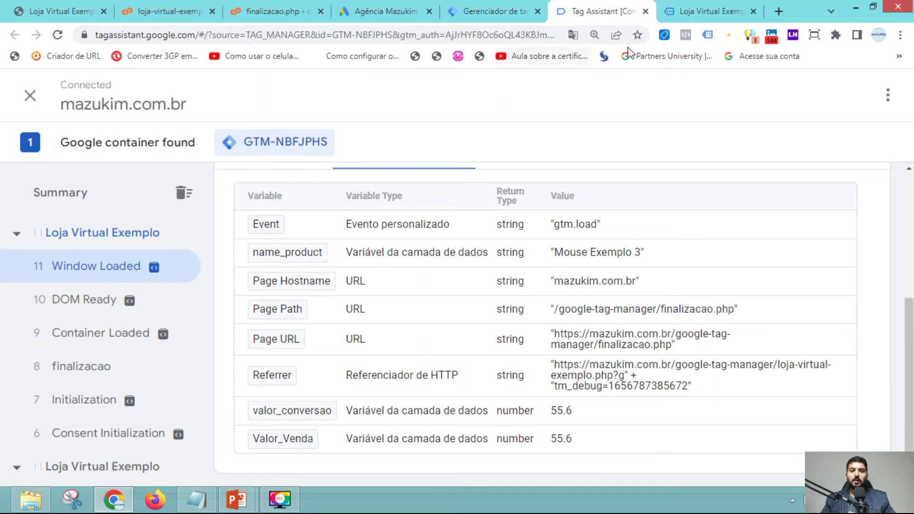
click(645, 11)
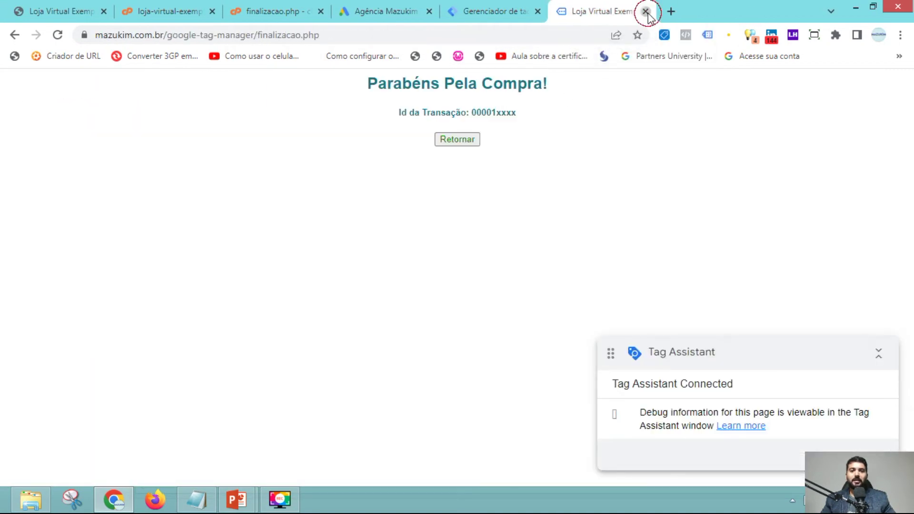
click(646, 13)
Create a tag named Conversão Venda Google Ads with the type Acompanhamento de conversões do Google Ads.
click(62, 261)
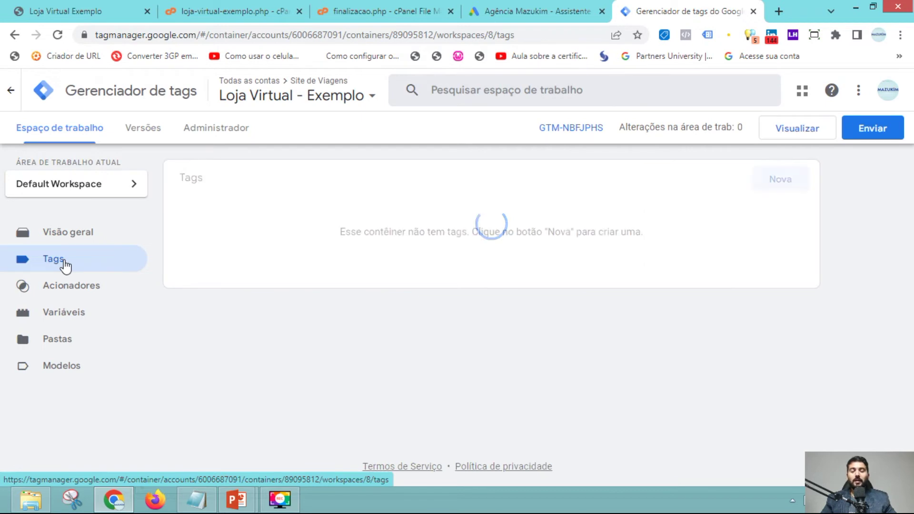
click(779, 190)
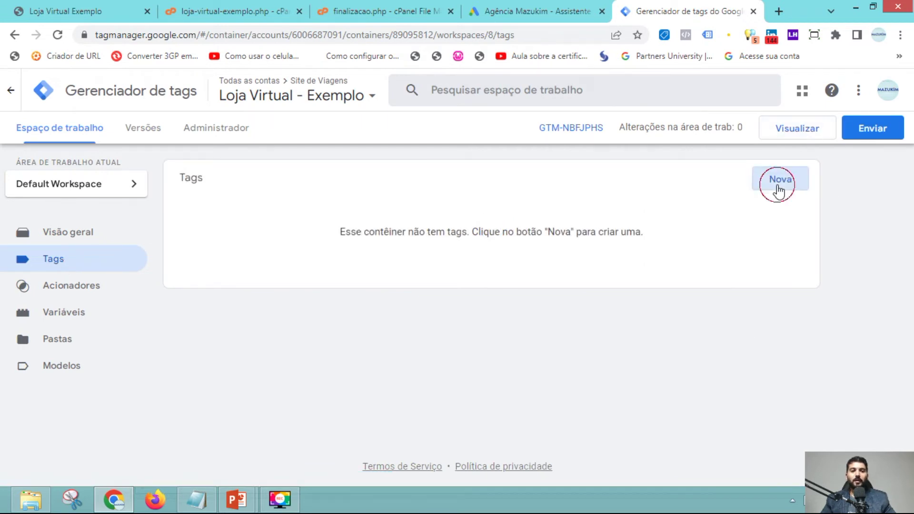
click(247, 90)
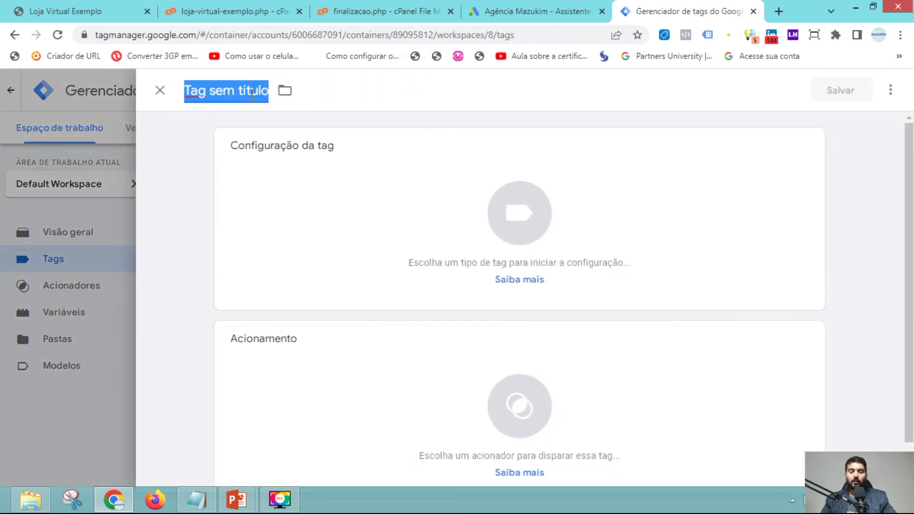
text(Conversão)
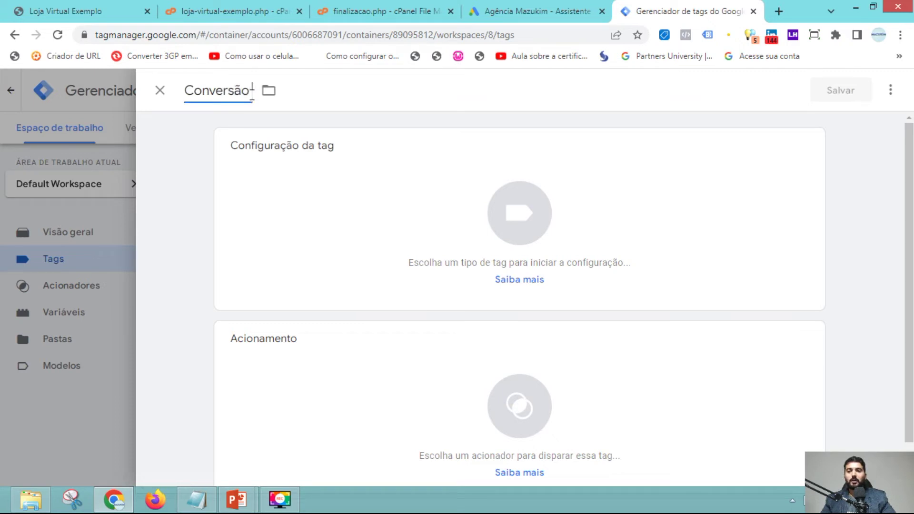
text( Venda Google Ads)
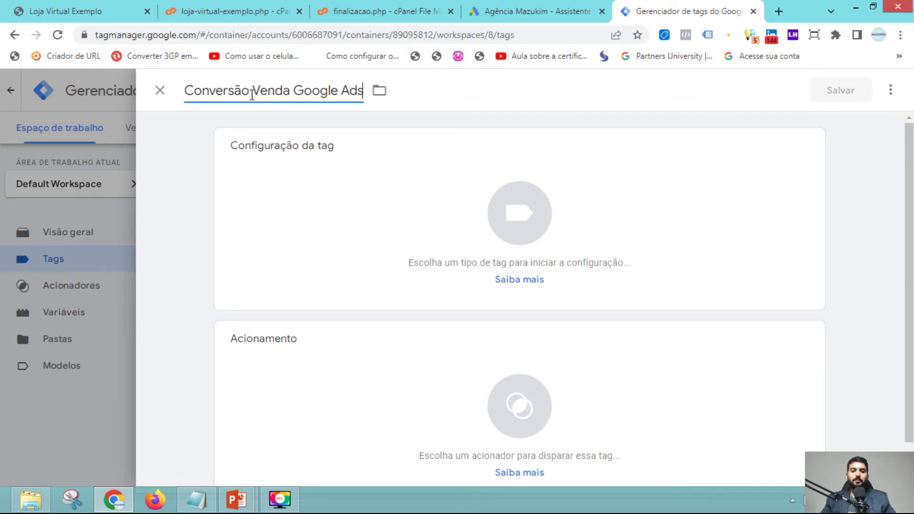
click(519, 217)
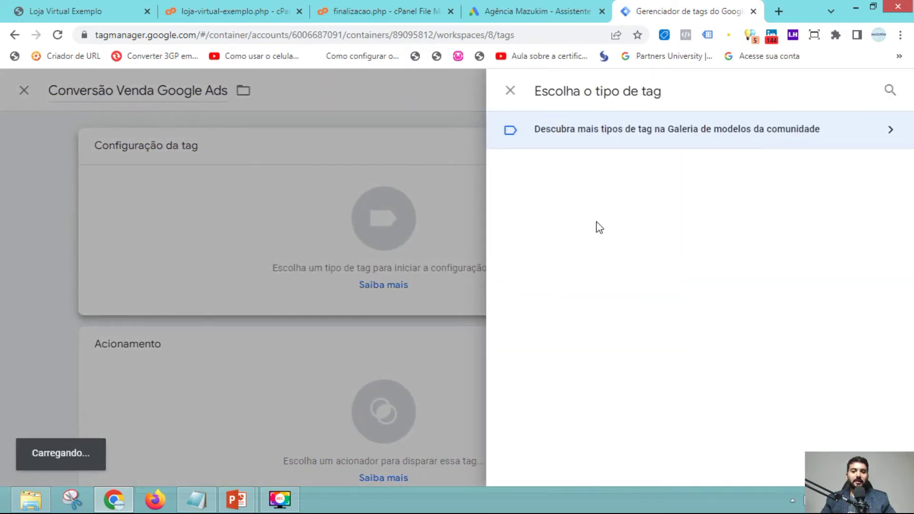
click(649, 321)
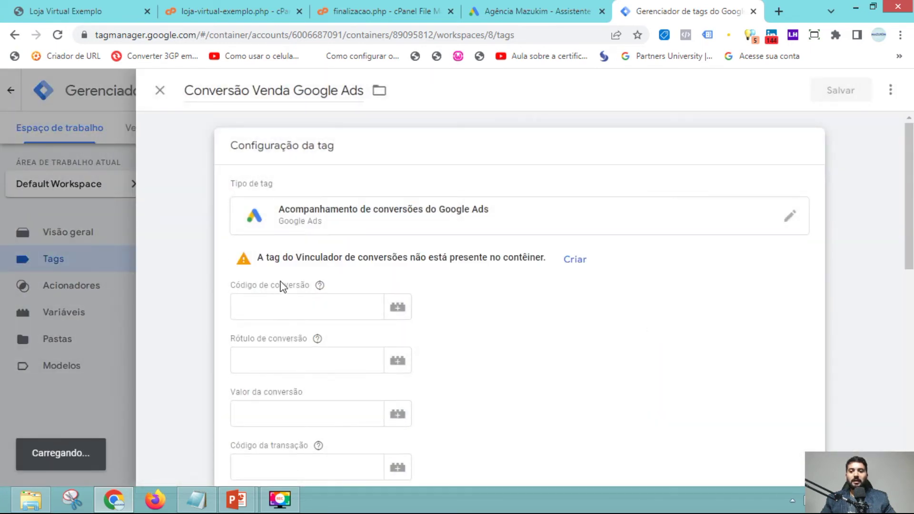
Create the missing Vinculador de conversões tag from the warning, name it Vinculador and save it with the All Pages trigger.
click(574, 260)
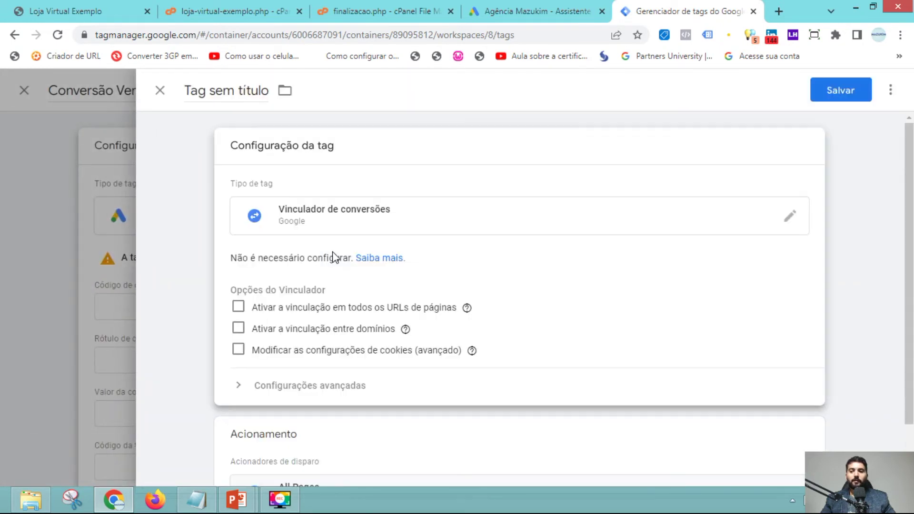
click(234, 99)
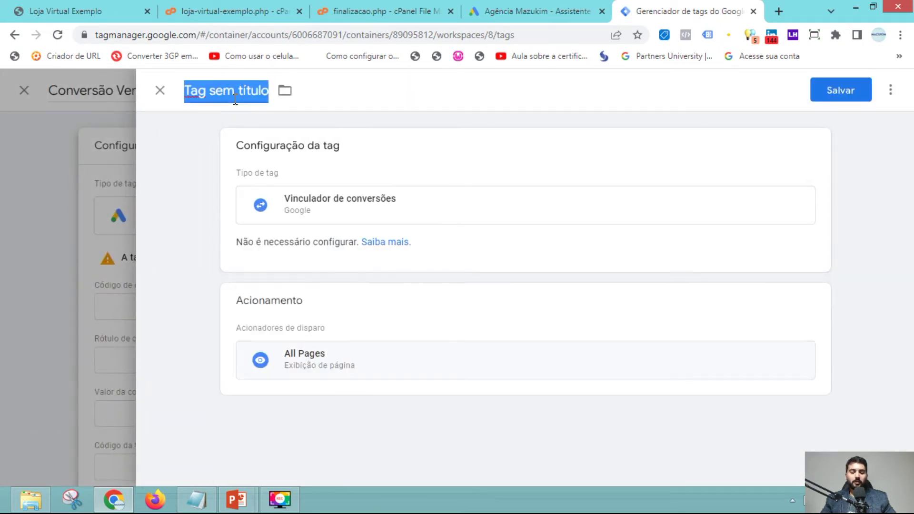
text(Vinculador)
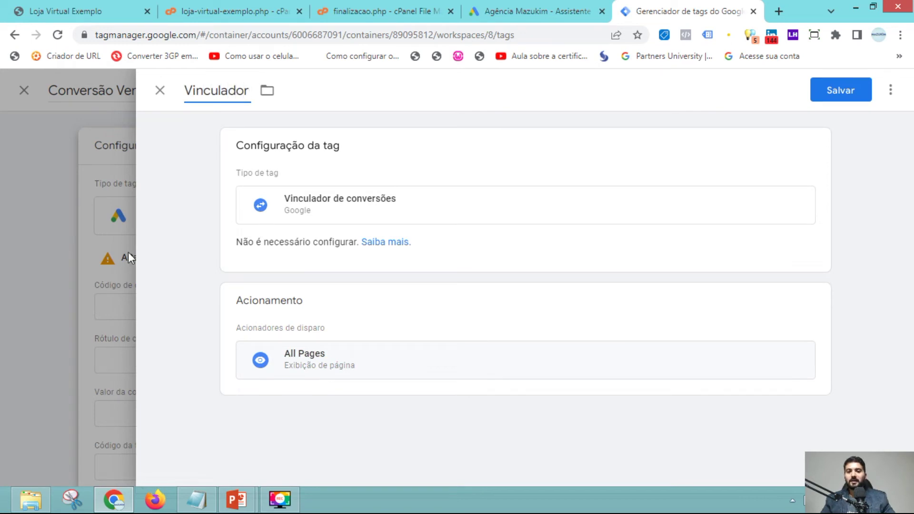
click(847, 92)
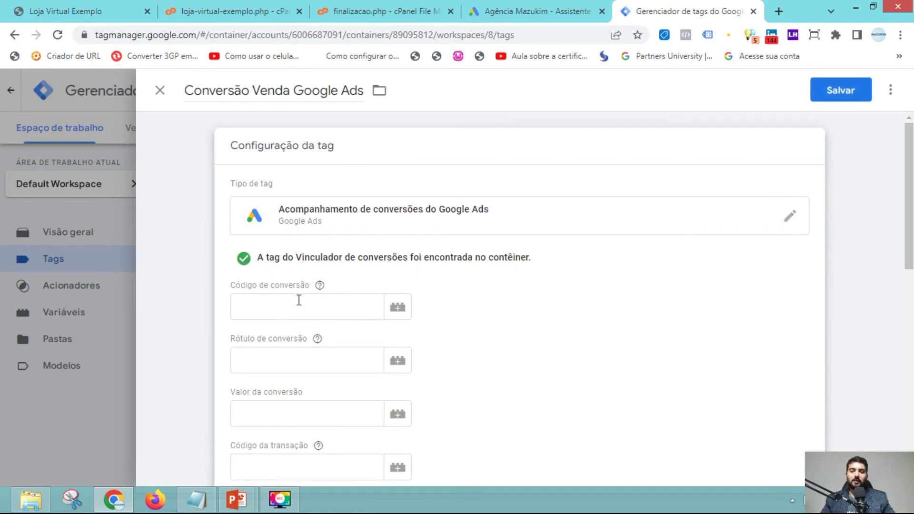
Copy the numeric conversion ID after AW- from the Notepad snippet into the tag's Código de conversão.
click(196, 499)
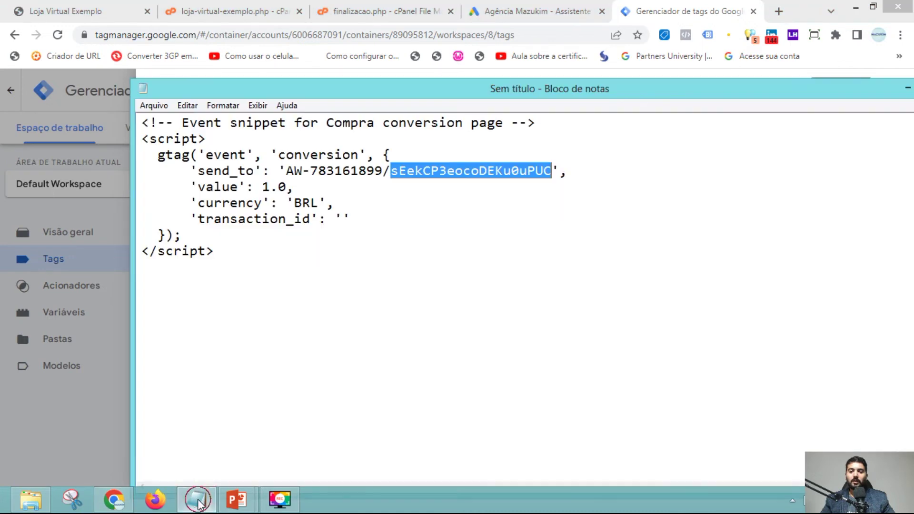
drag(384, 171, 310, 172)
key(ctrl+c)
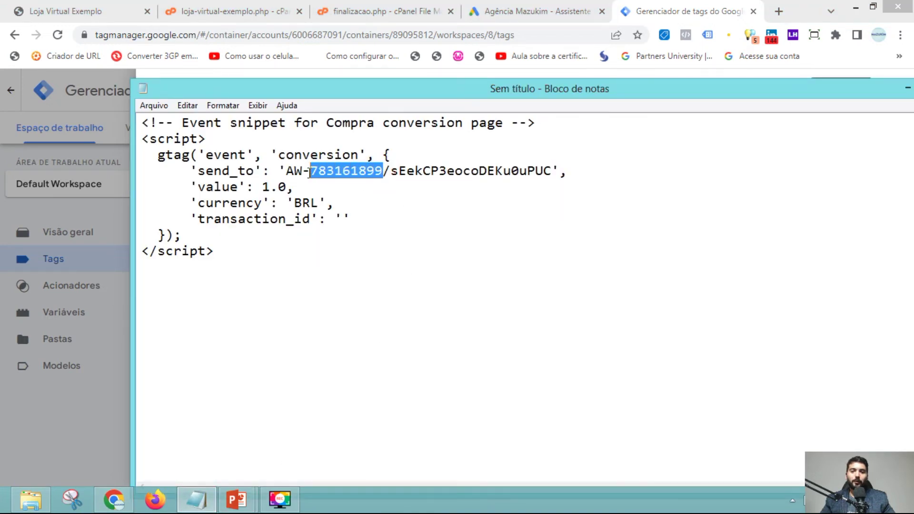
drag(781, 98, 711, 90)
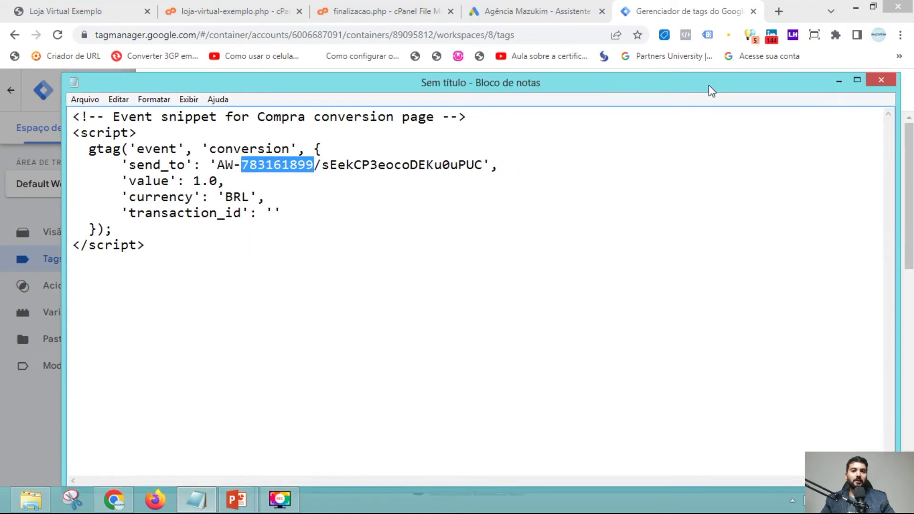
drag(898, 164, 650, 155)
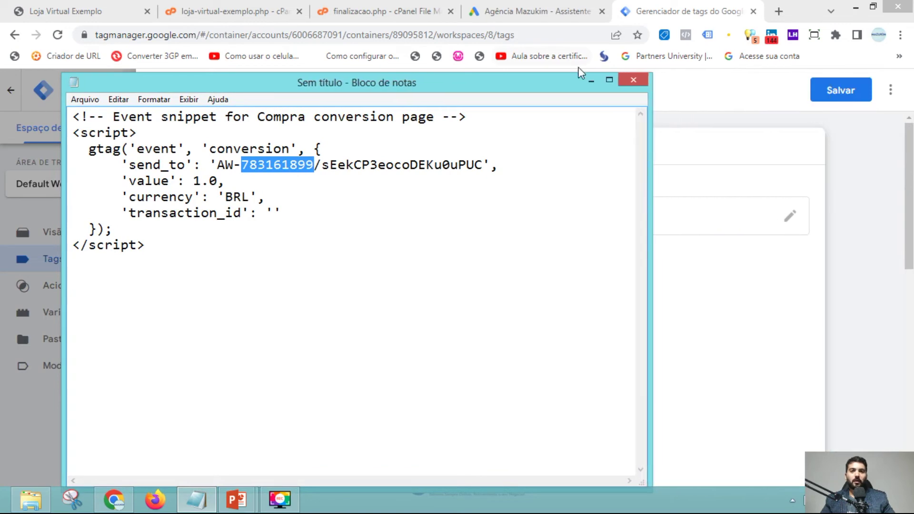
click(587, 76)
click(350, 297)
key(ctrl+v)
click(519, 347)
Copy the conversion label from the Notepad snippet into Rótulo de conversão and set Valor da conversão to the valor_conversao variable.
scroll(274, 367, down, 3)
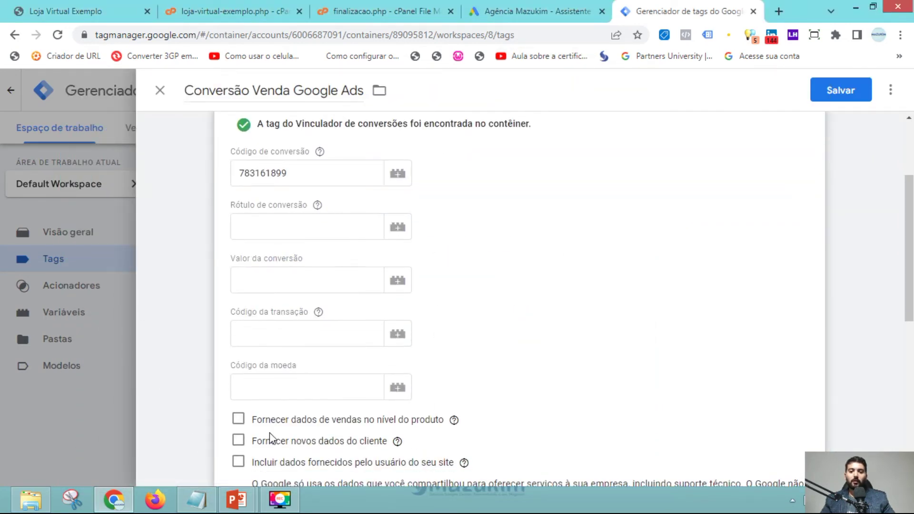
click(196, 499)
drag(322, 165, 471, 162)
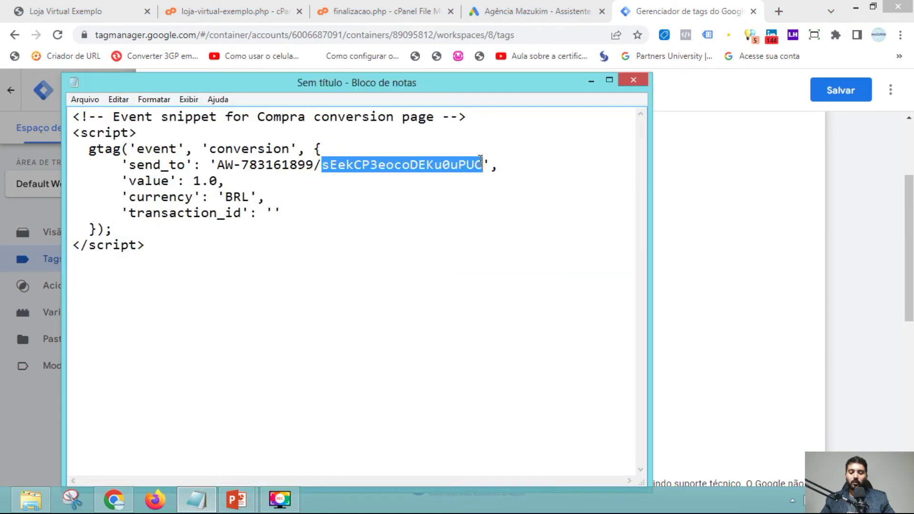
key(ctrl+c)
click(706, 313)
click(243, 224)
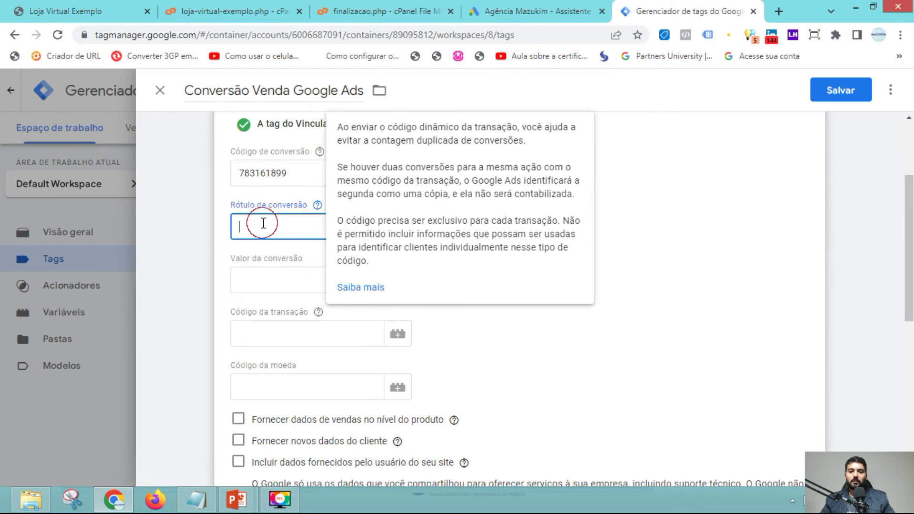
key(ctrl+v)
click(628, 357)
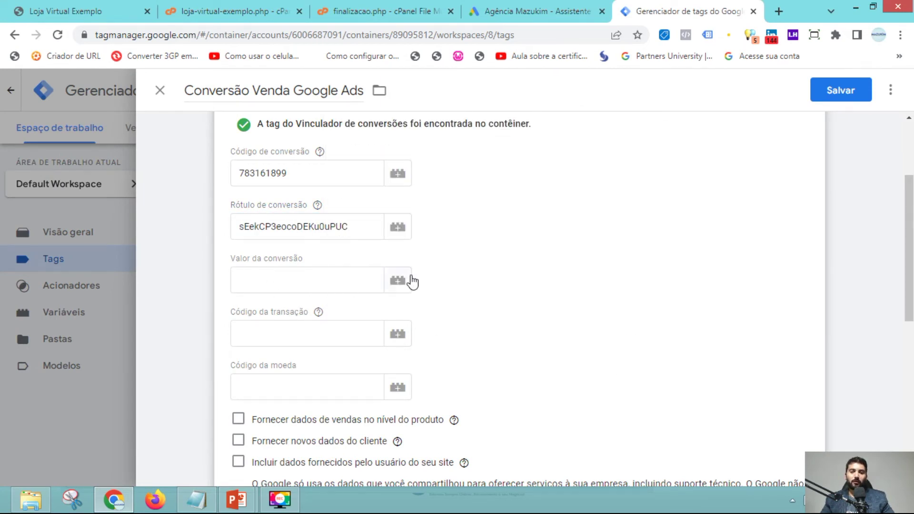
click(398, 286)
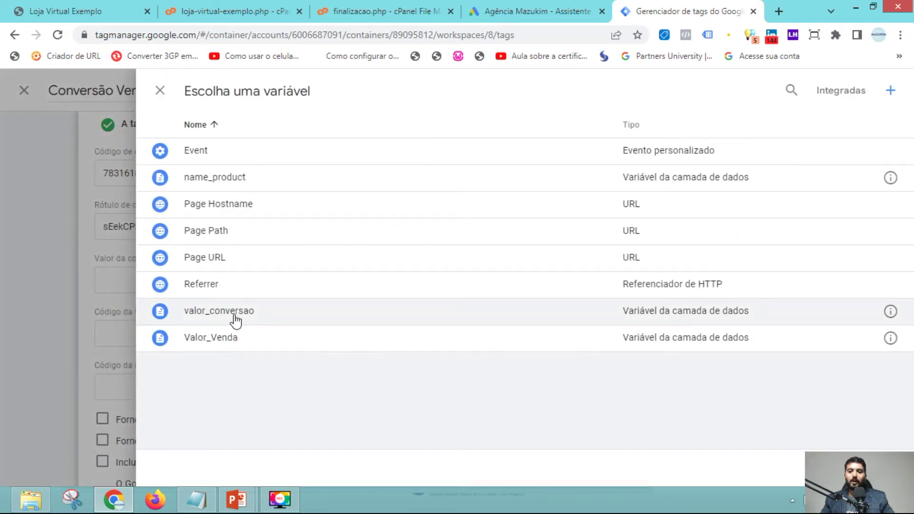
click(278, 315)
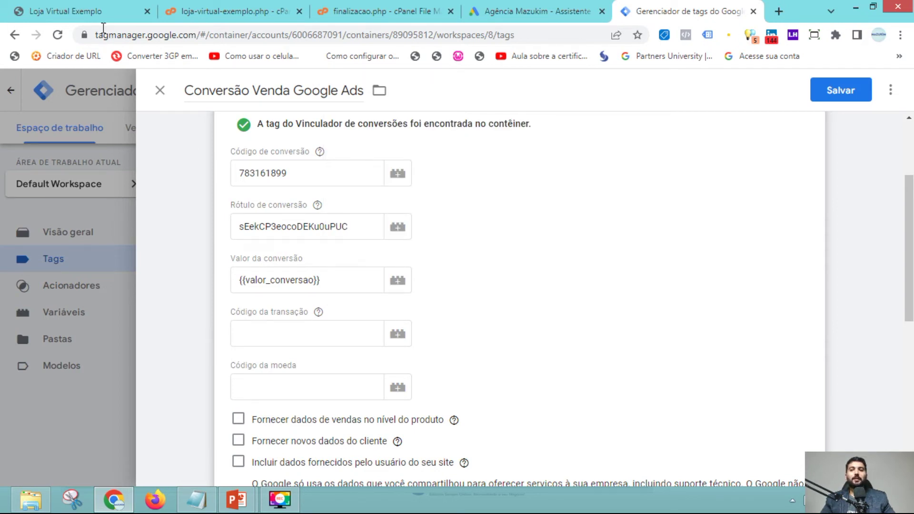
View the transaction ID on the store's purchase confirmation page, and set the tag's Código da transação to the name_product variable.
click(94, 9)
click(524, 261)
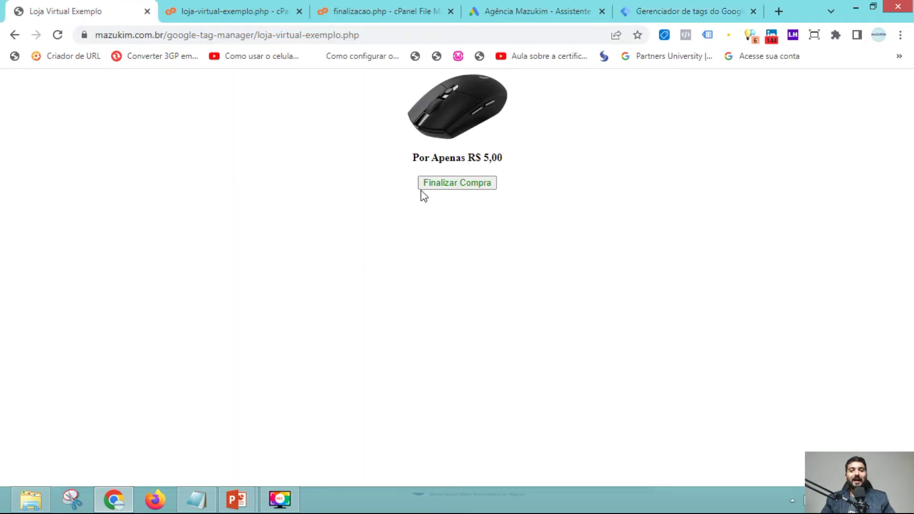
click(460, 183)
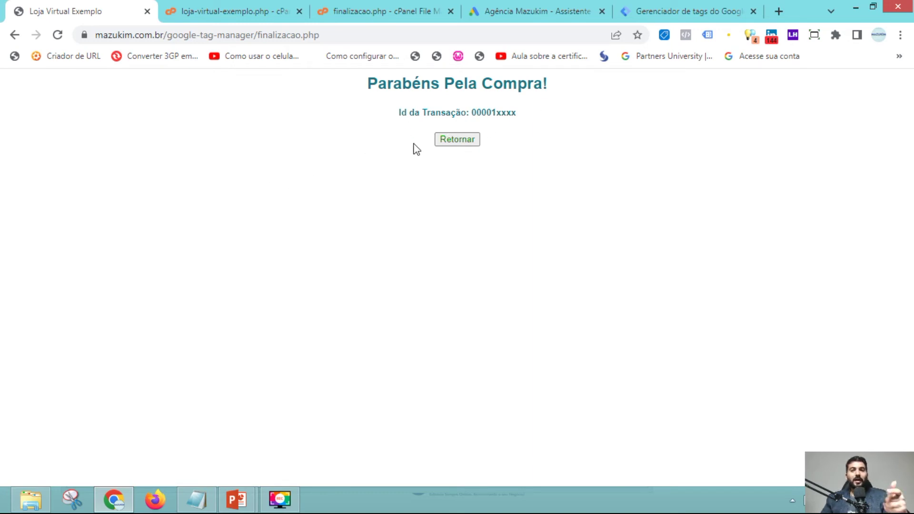
click(13, 35)
click(638, 10)
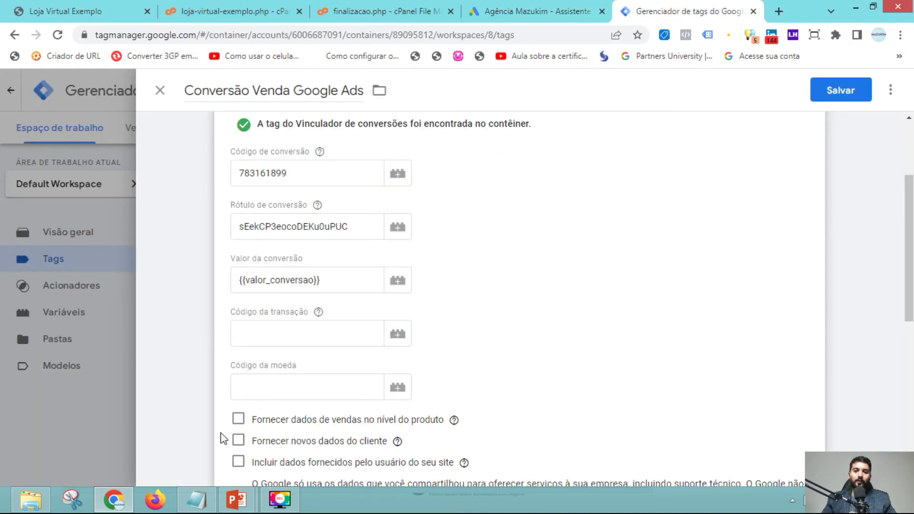
click(399, 339)
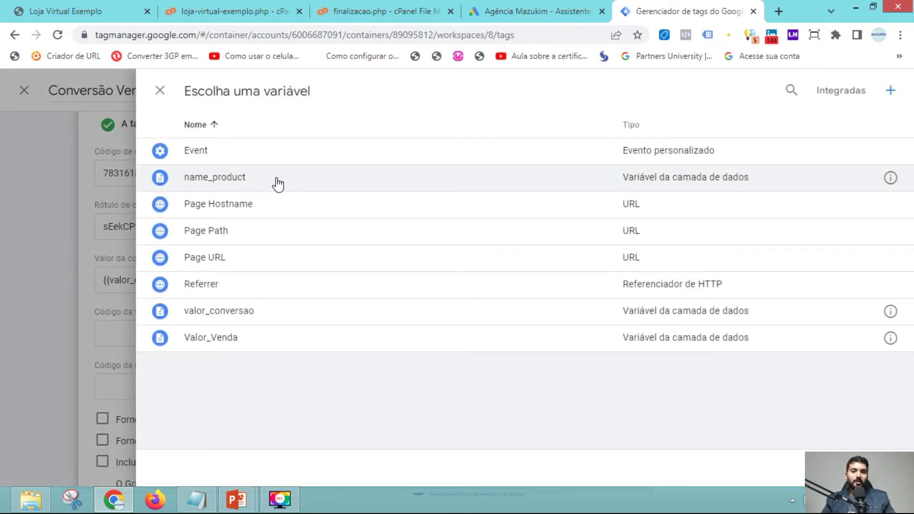
click(278, 185)
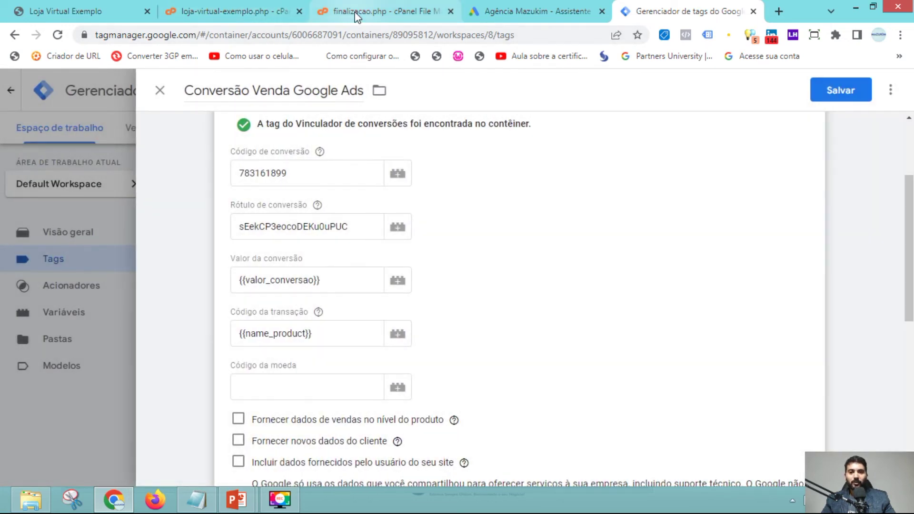
In finalizacao.php, duplicate the conversionValue line directly below itself inside the dataLayer push.
click(367, 8)
click(260, 240)
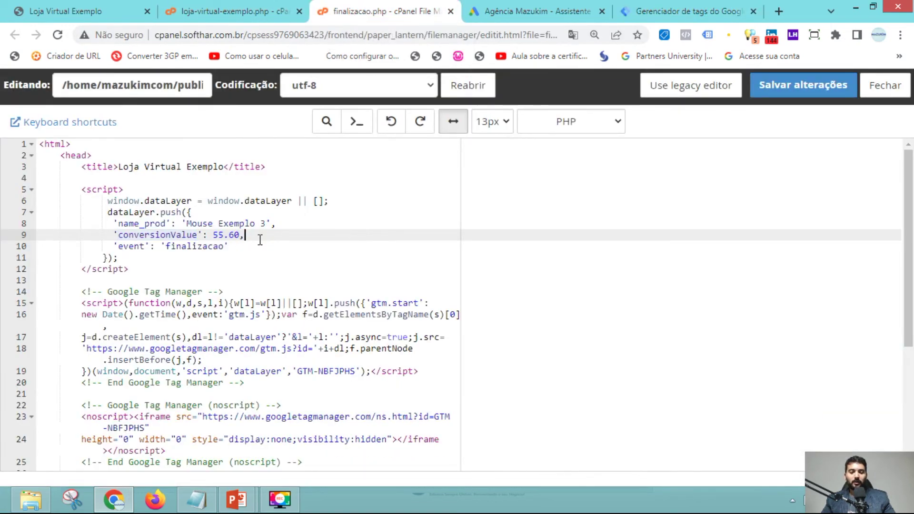
drag(260, 240, 118, 235)
click(255, 239)
key(Return)
key(ctrl+v)
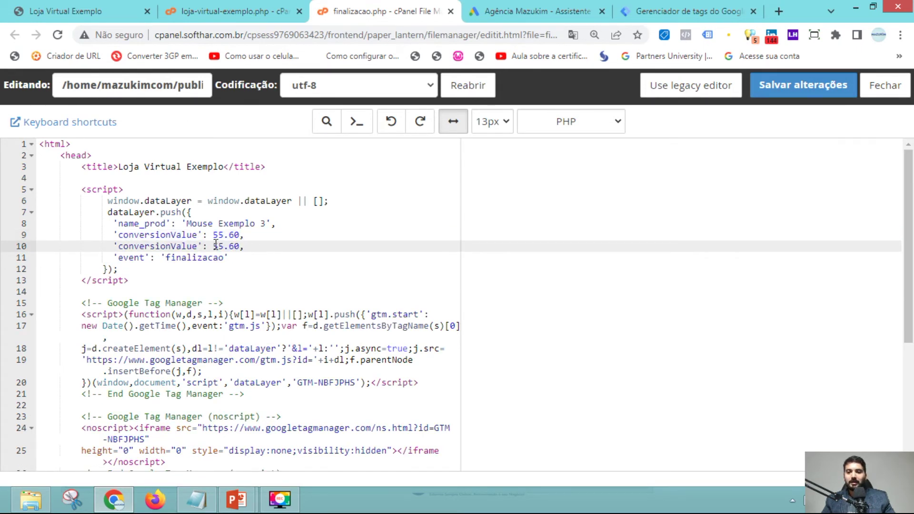
Rename the duplicated data layer key to id_transaction, set its value to 1 and save the file.
drag(197, 246, 118, 245)
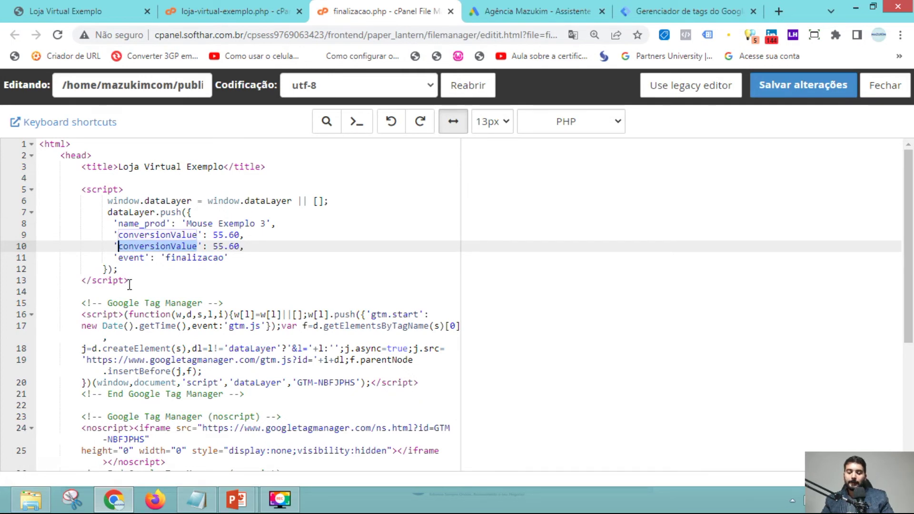
text(id_transaction)
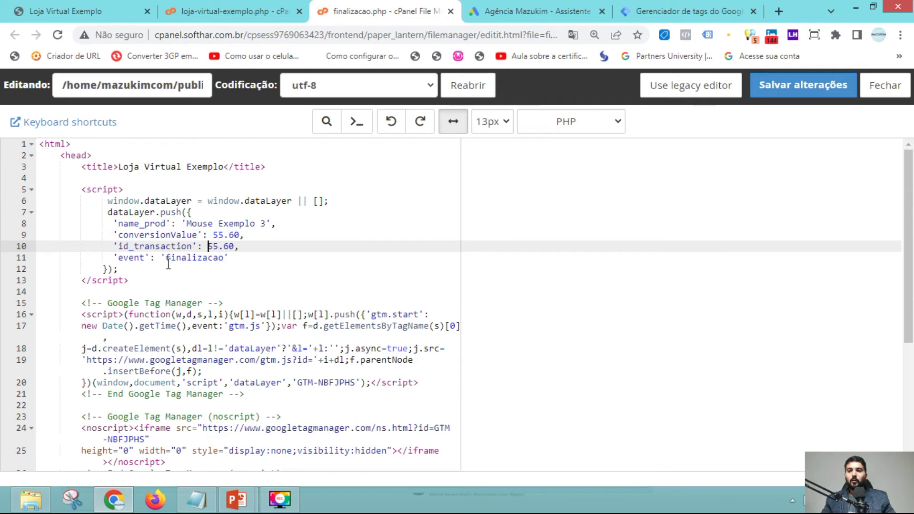
click(235, 265)
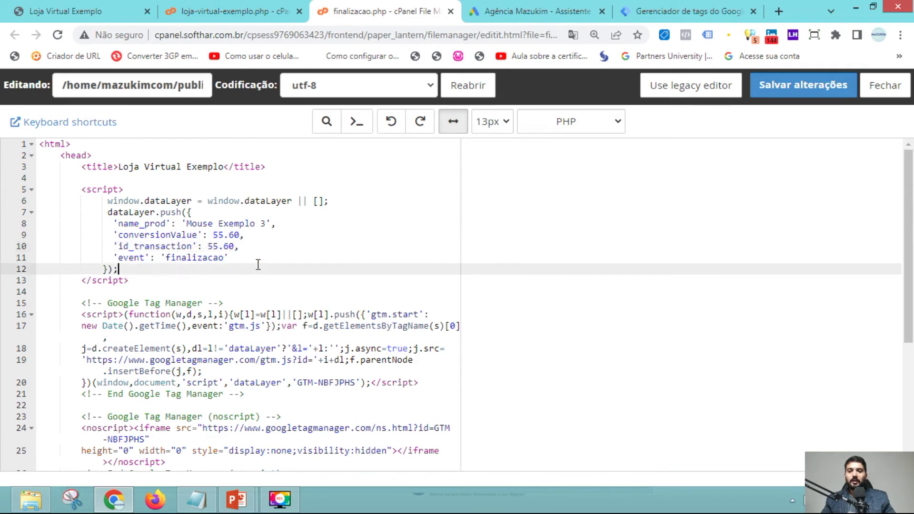
drag(235, 246, 209, 247)
text(1)
click(231, 257)
click(806, 96)
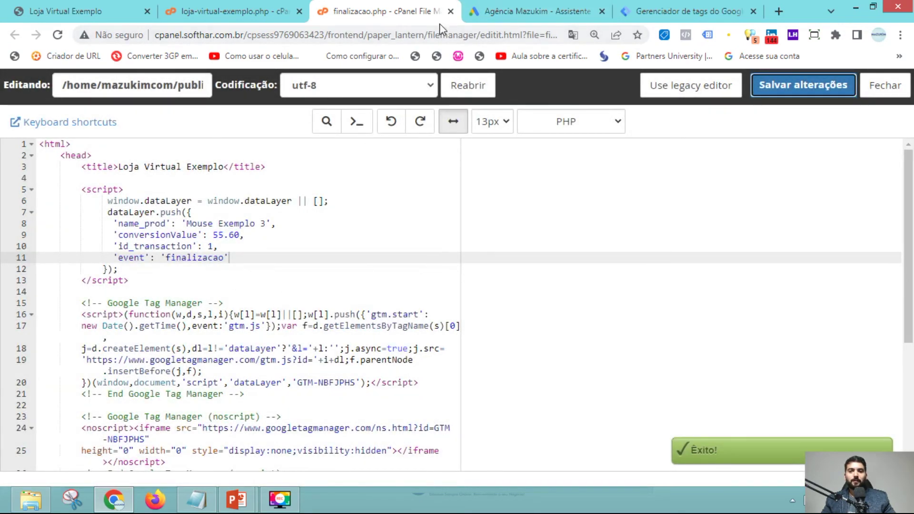
In Tag Manager, set the Conversão Venda Google Ads tag's Código da moeda to BRL.
click(539, 8)
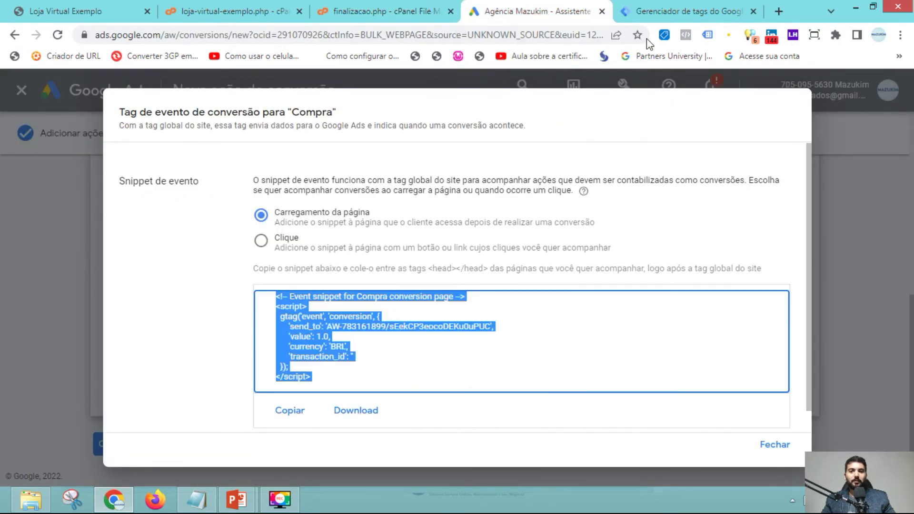
click(676, 11)
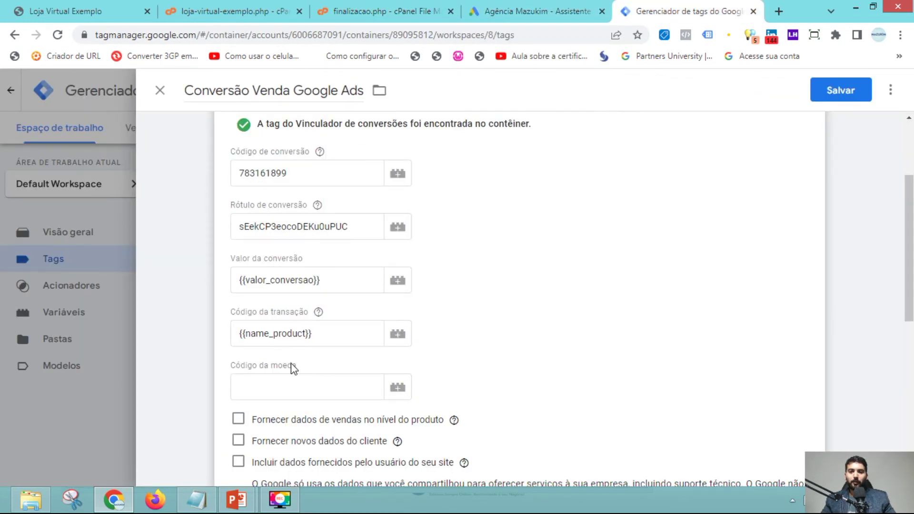
click(316, 383)
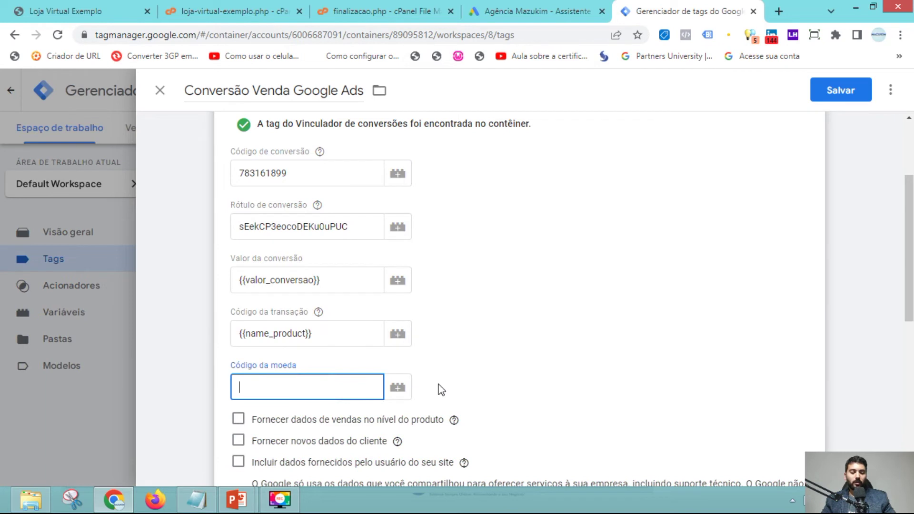
text(BRL)
click(495, 383)
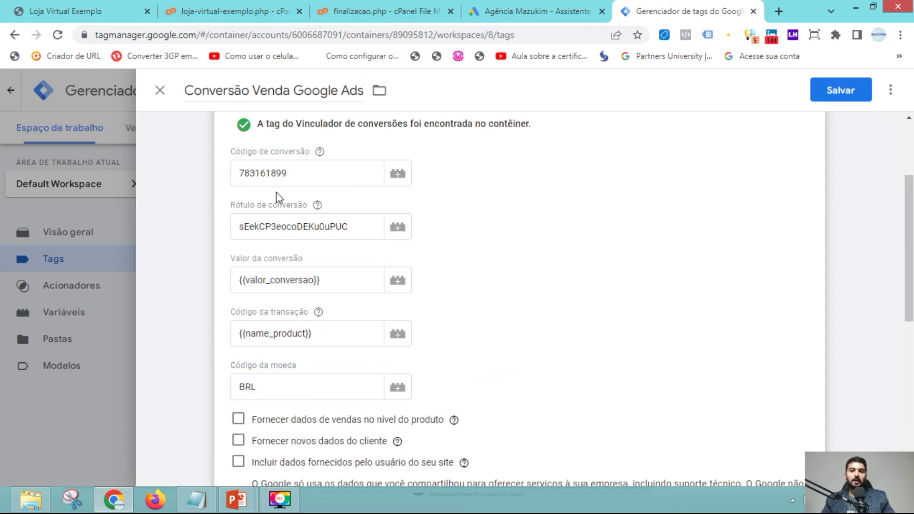
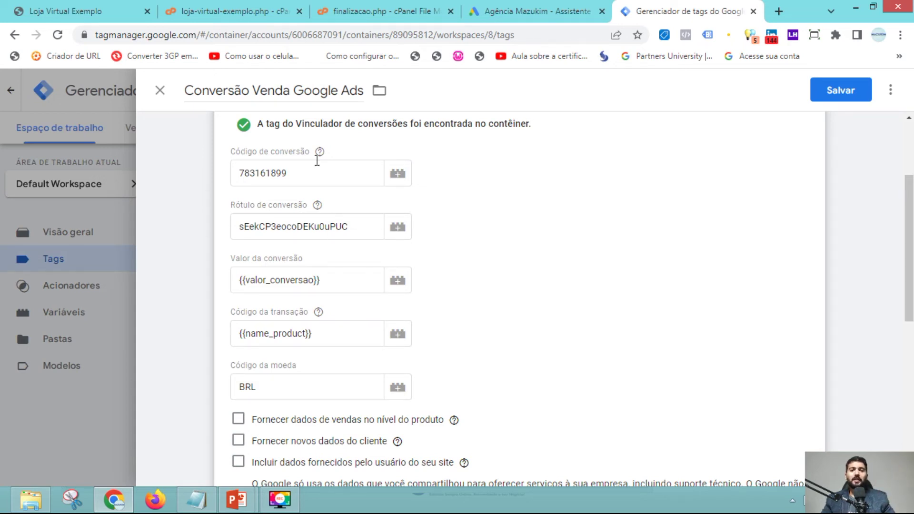
scroll(543, 342, down, 1)
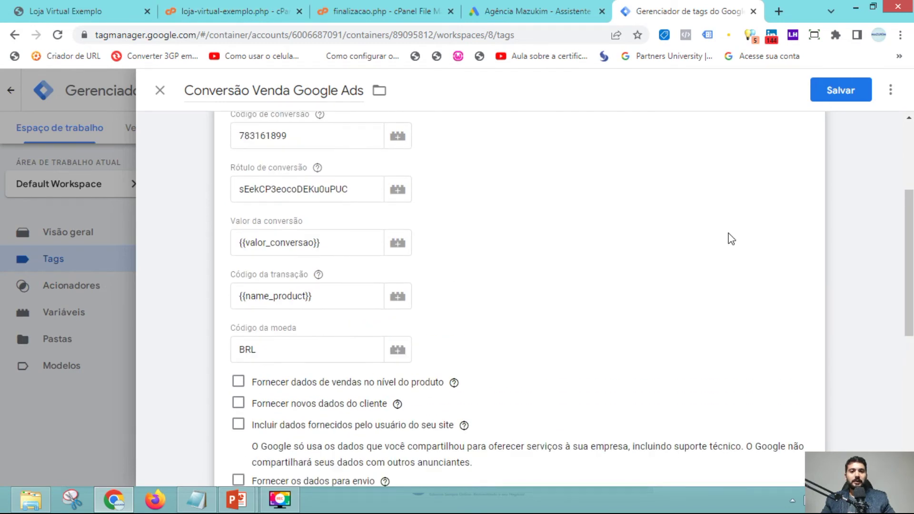
Start saving the conversion tag, check the custom event trigger instructions on the Passo a passo slide, and choose to add a trigger.
click(833, 97)
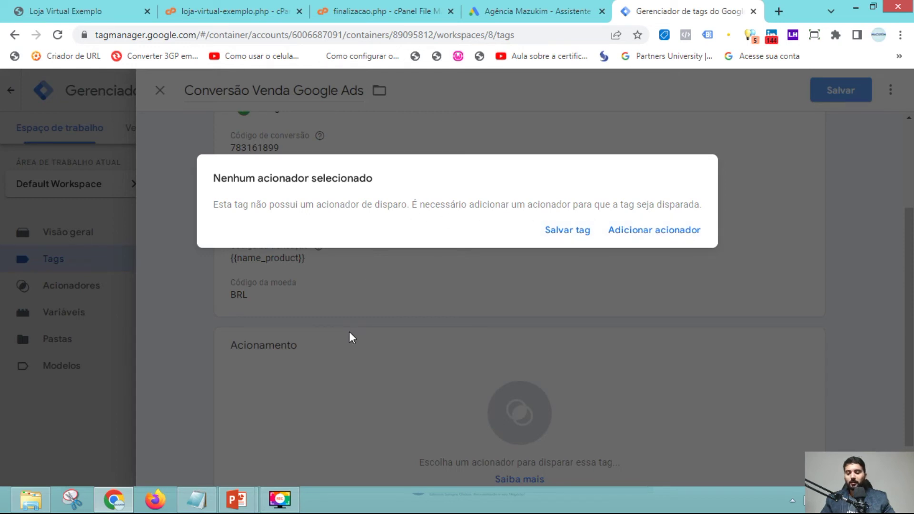
key(alt+Tab)
key(alt+Tab)
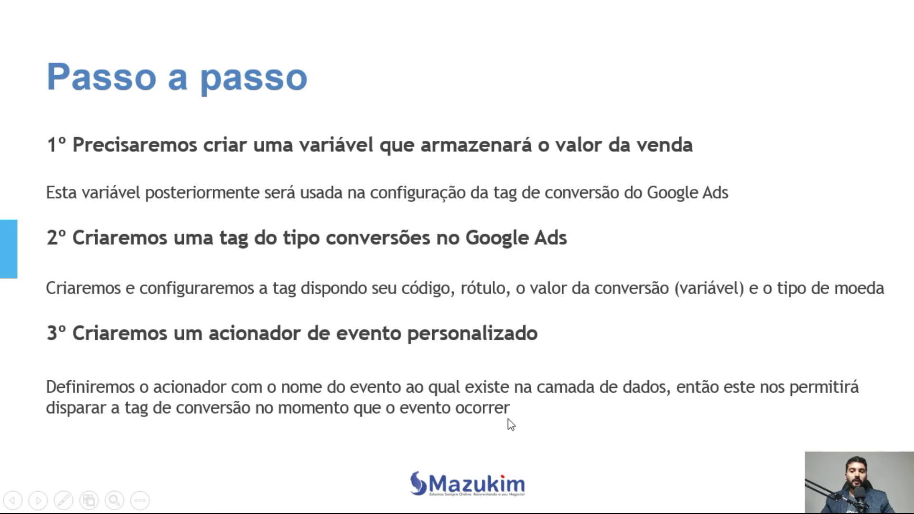
key(alt+Tab)
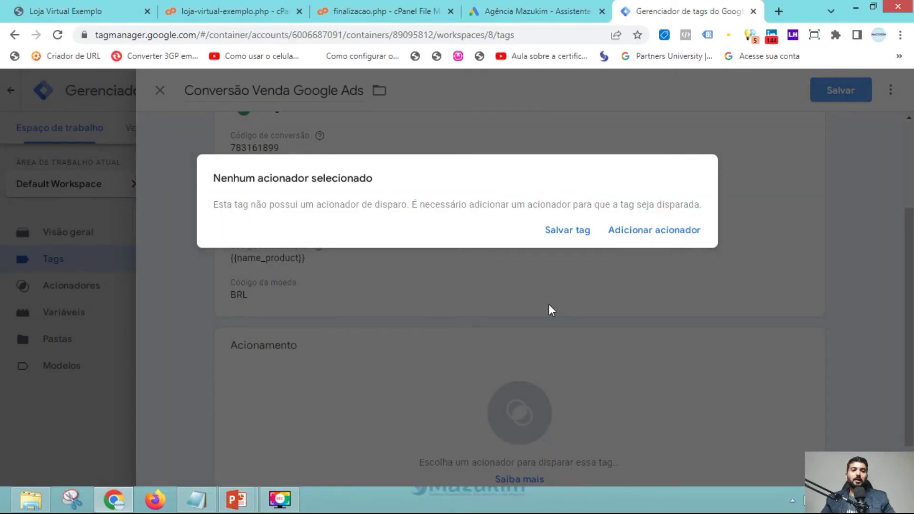
click(652, 233)
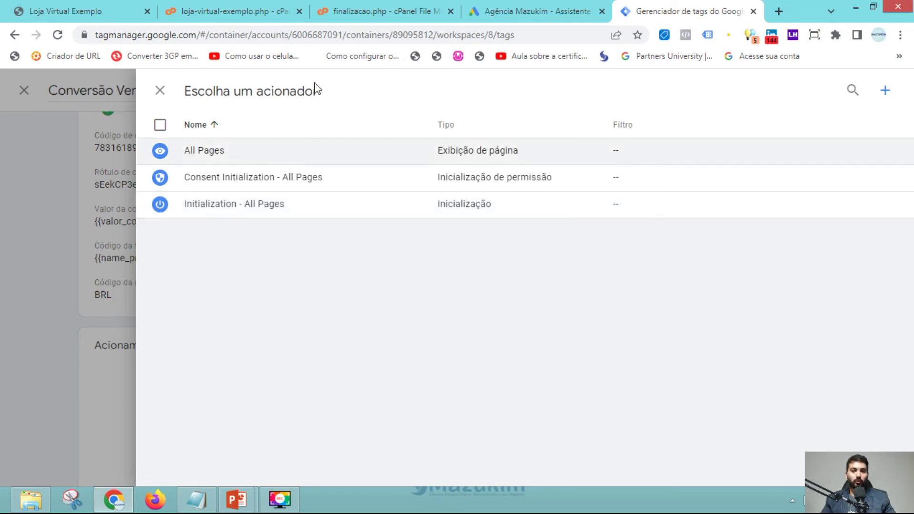
Examine the event key and its value in the dataLayer push of finalizacao.php, and return to the trigger selection in Tag Manager.
click(336, 10)
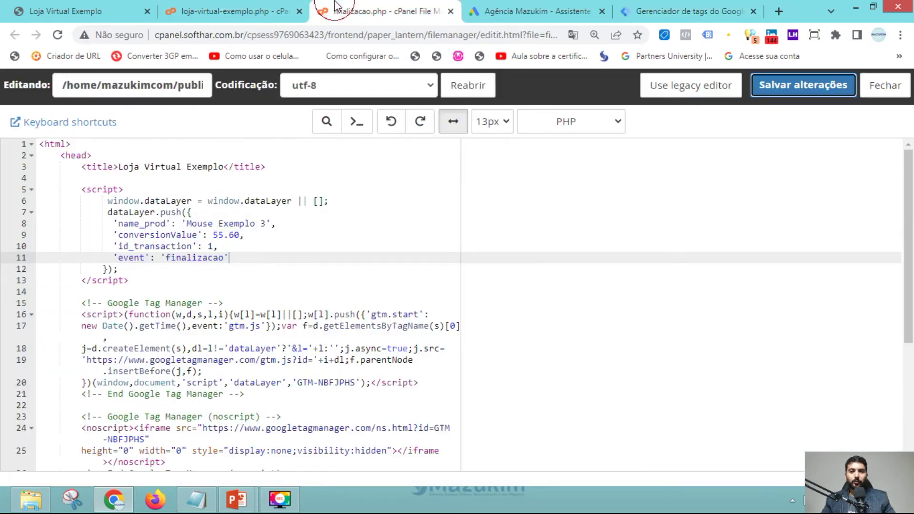
click(119, 260)
drag(118, 258, 147, 258)
click(134, 257)
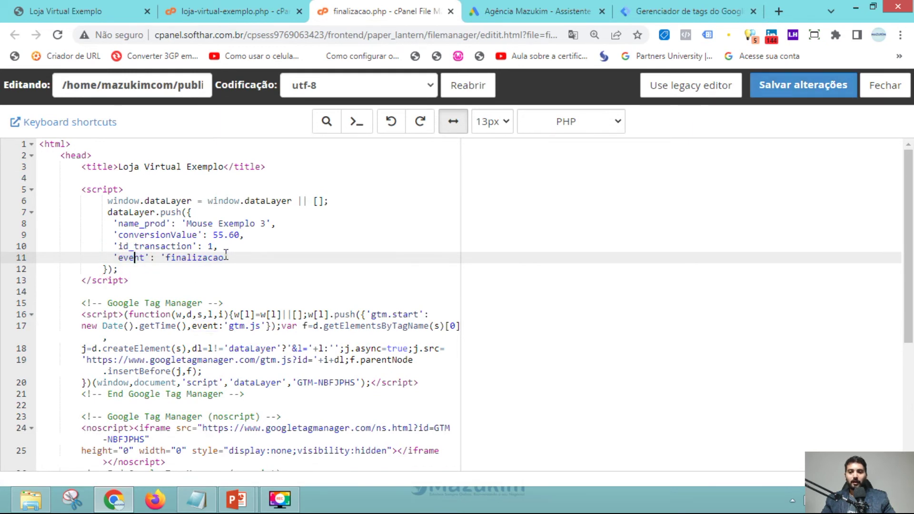
drag(225, 258, 172, 259)
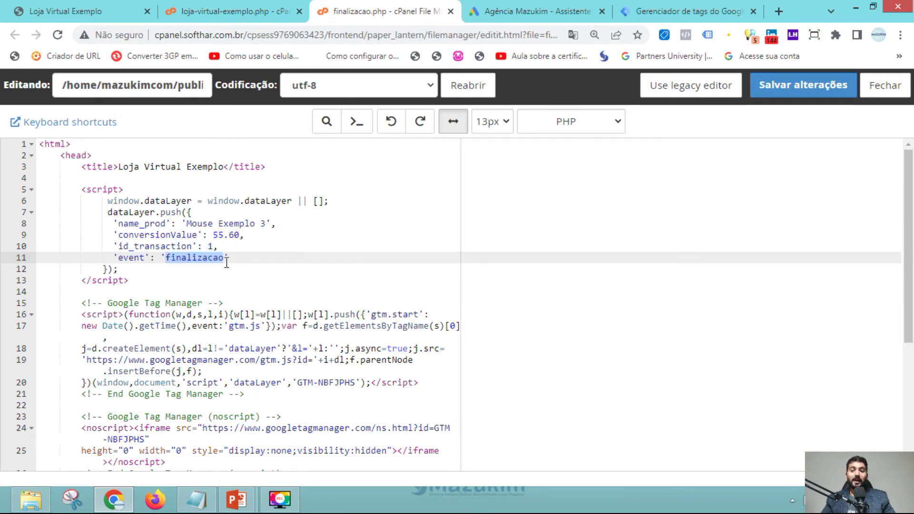
drag(227, 258, 166, 259)
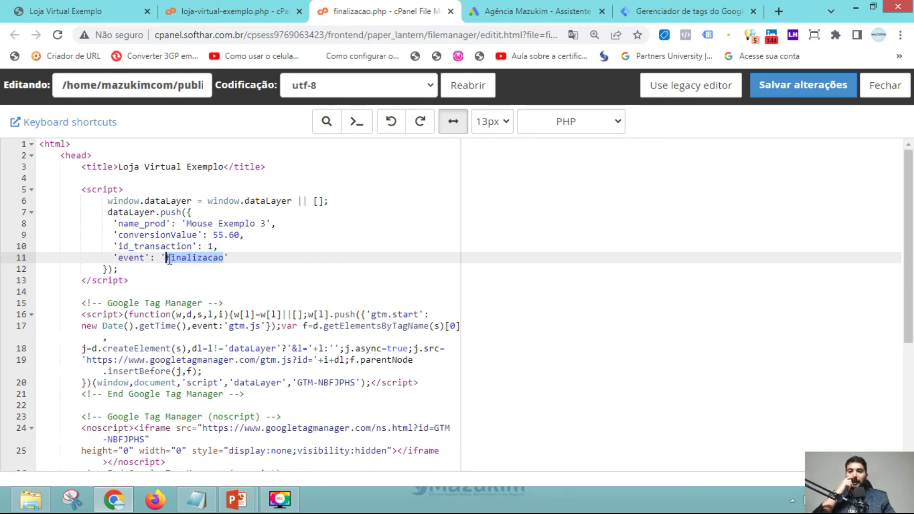
click(227, 259)
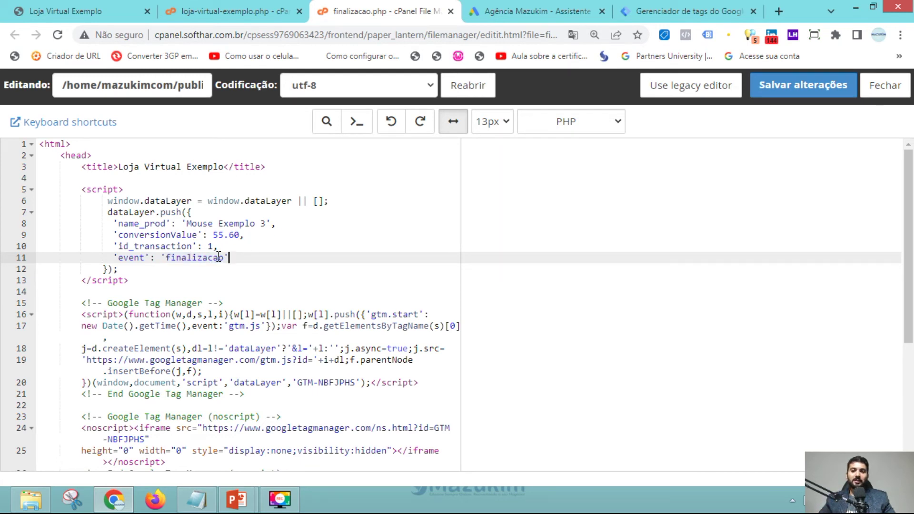
drag(225, 258, 166, 257)
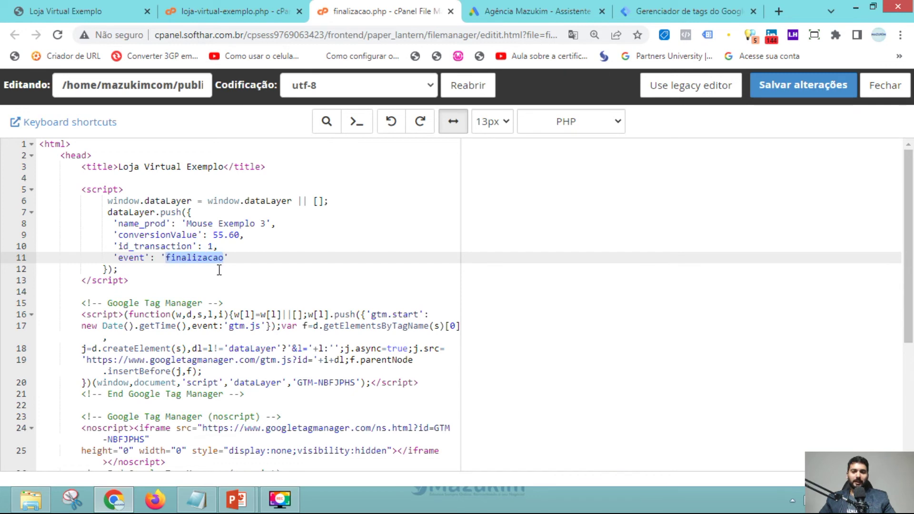
click(248, 261)
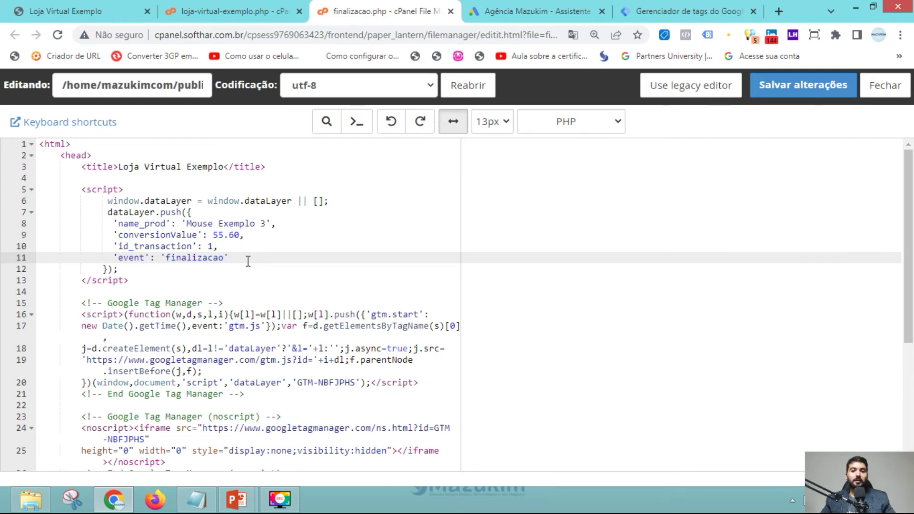
drag(224, 257, 167, 258)
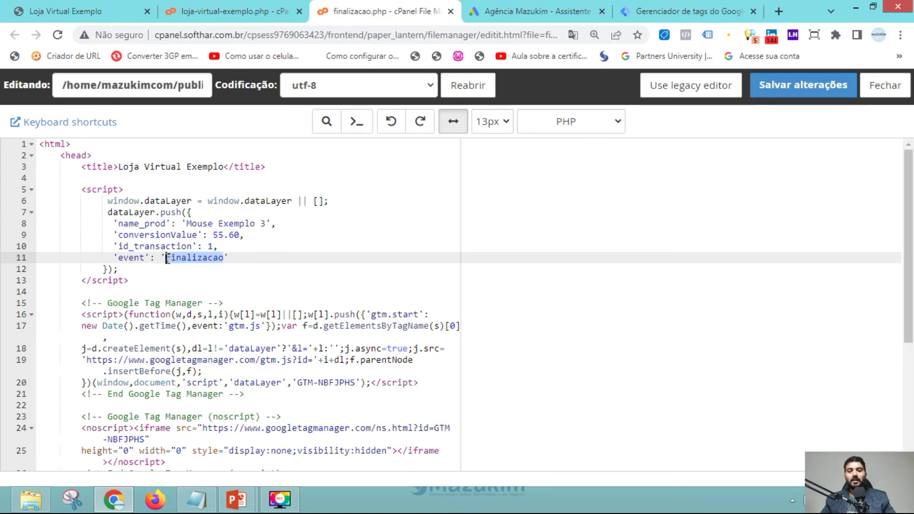
click(238, 259)
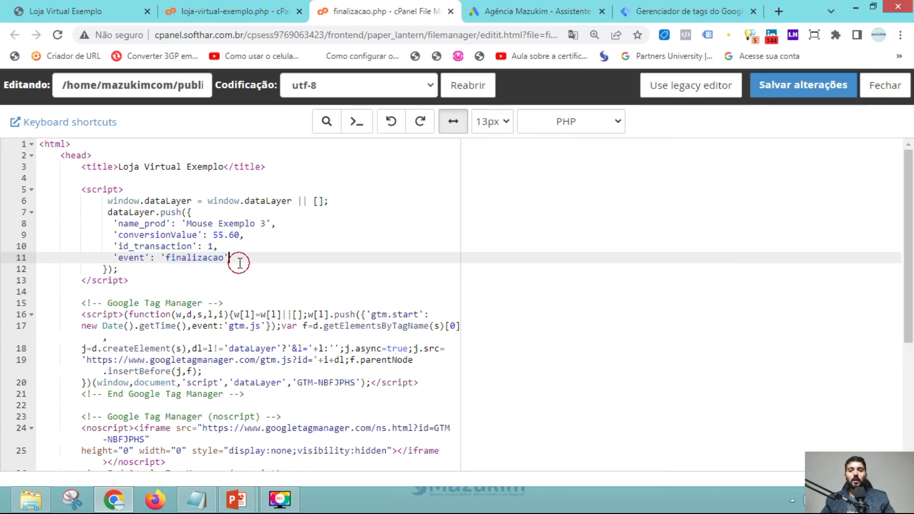
click(523, 6)
click(664, 10)
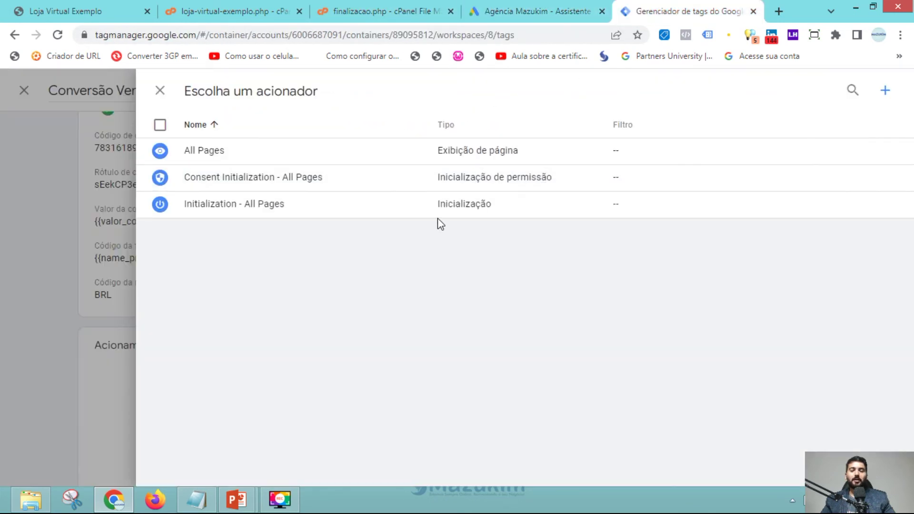
Create a new trigger named Evento Finalizacao with the trigger type Evento personalizado.
click(885, 94)
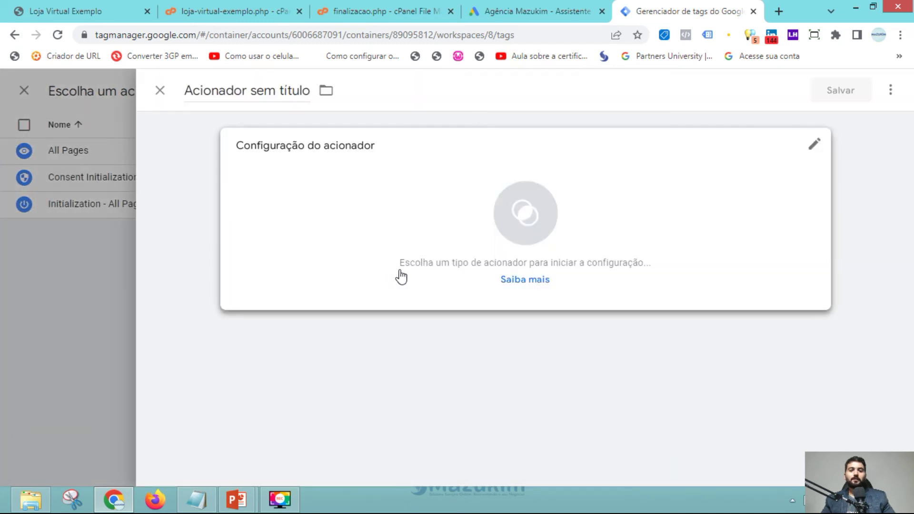
click(258, 98)
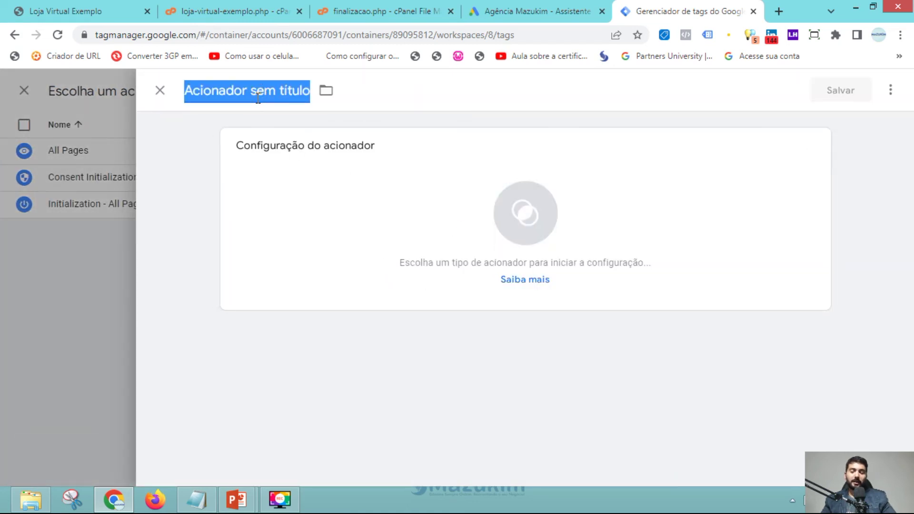
text(Evento)
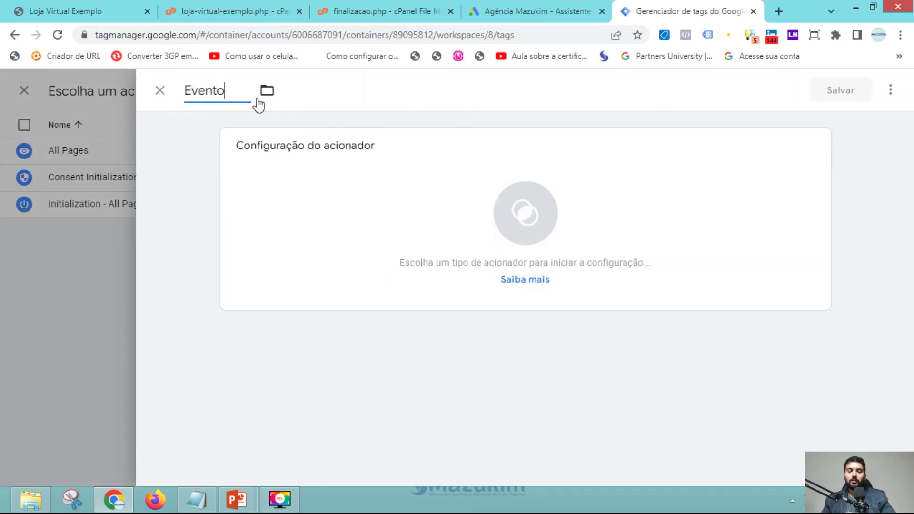
text( Finalizacao)
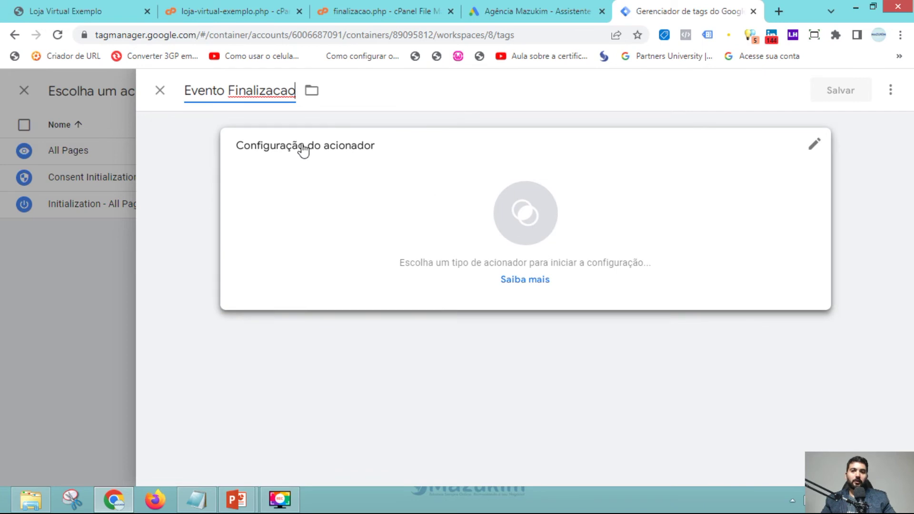
click(510, 215)
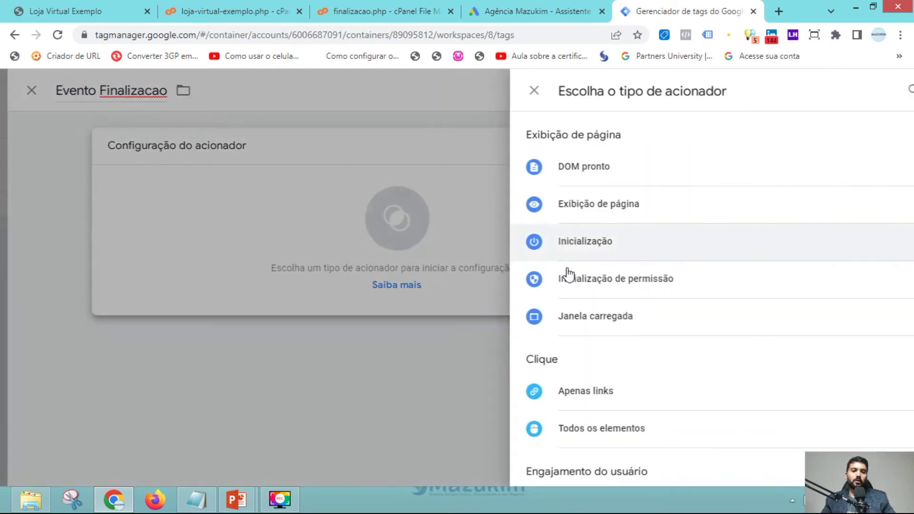
scroll(707, 292, down, 8)
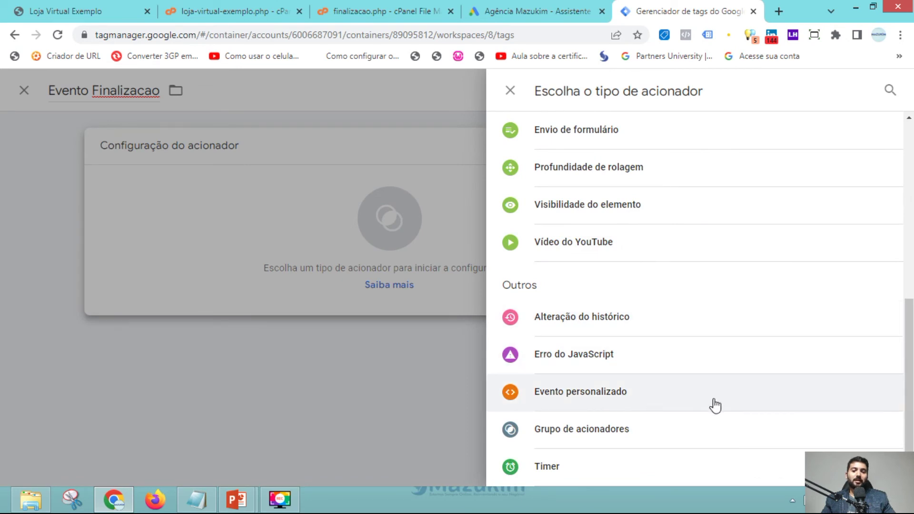
click(653, 396)
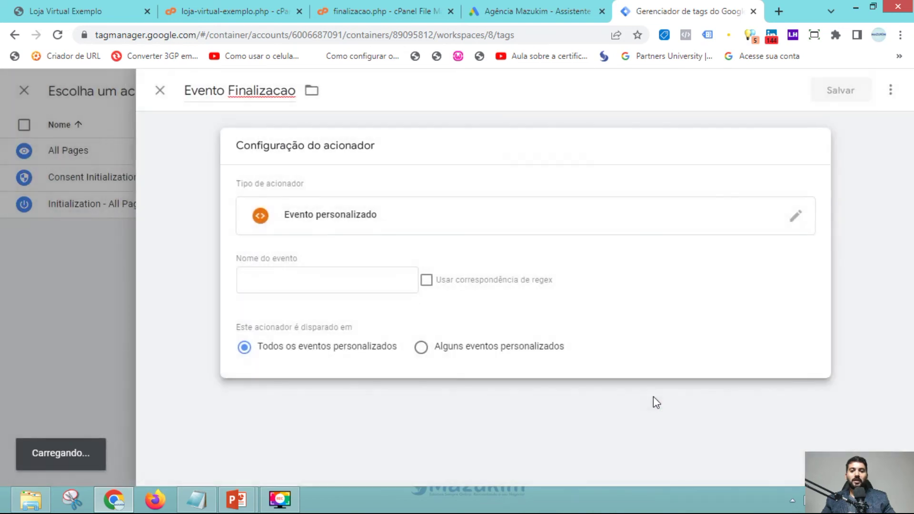
Set the trigger's Nome do evento to finalizacao, taken from the dataLayer push in finalizacao.php, and save both the trigger and the tag.
click(332, 282)
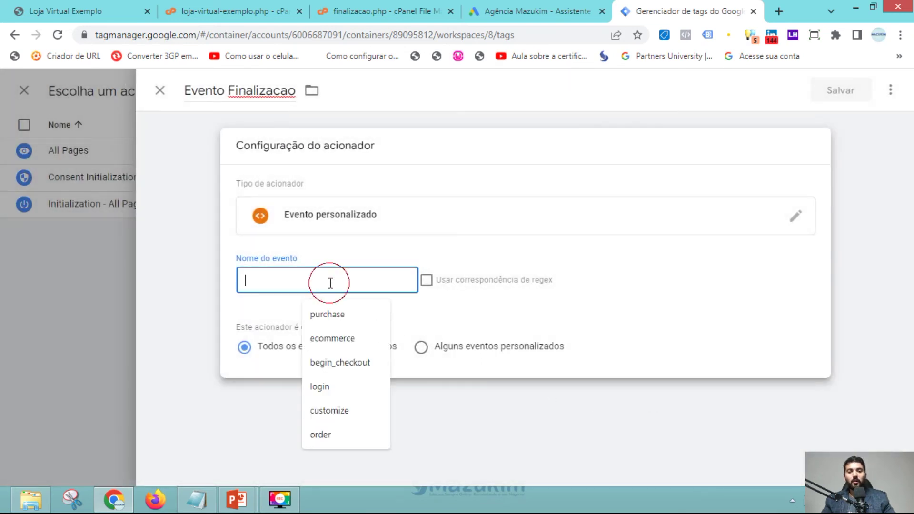
click(295, 275)
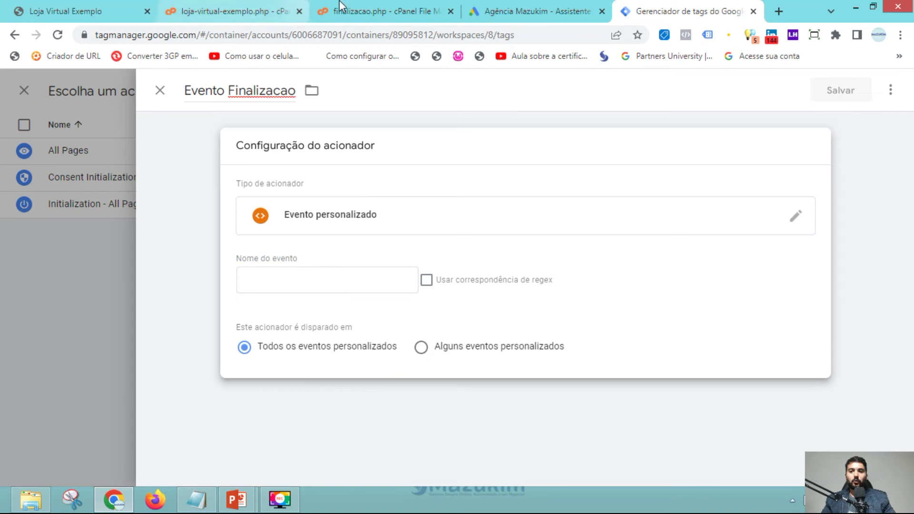
click(367, 10)
drag(222, 253, 172, 257)
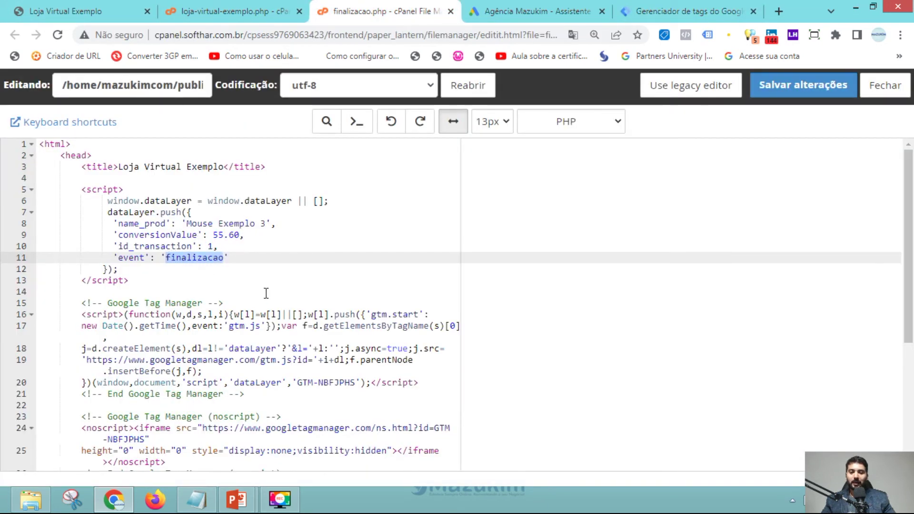
click(666, 6)
click(316, 281)
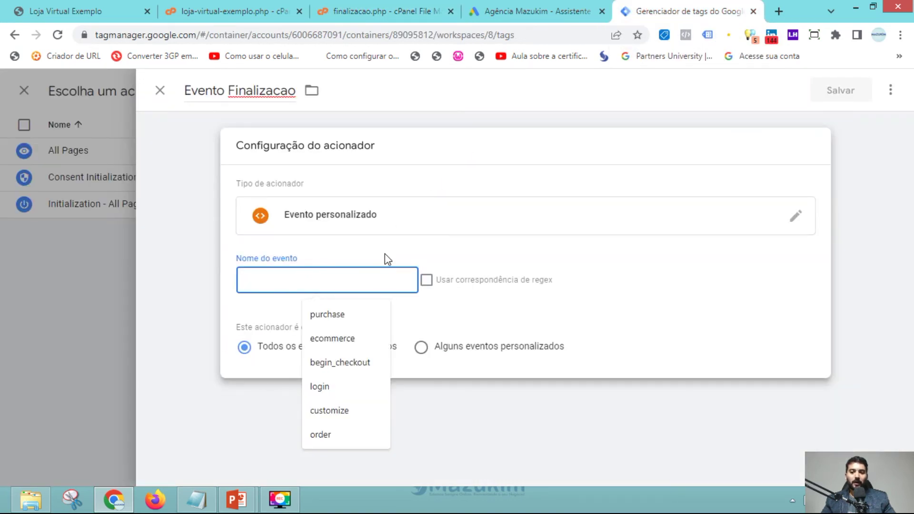
text(finalizacao)
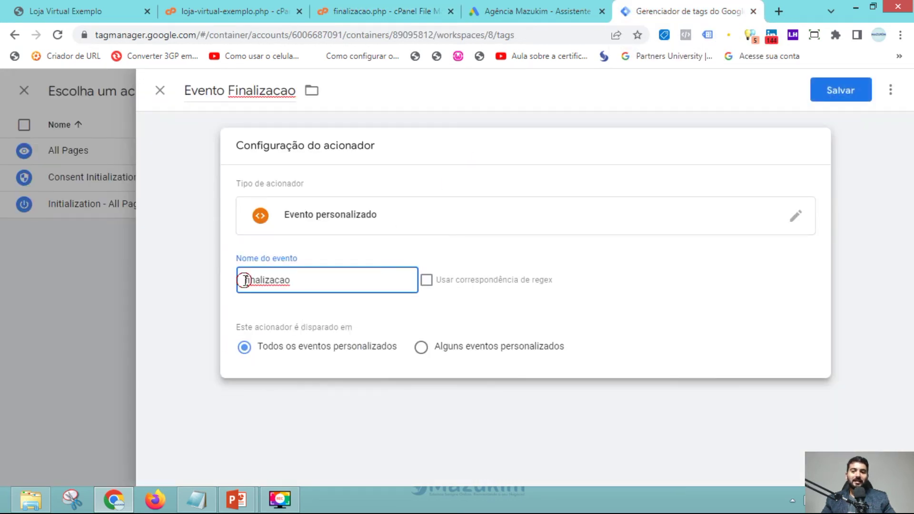
click(291, 302)
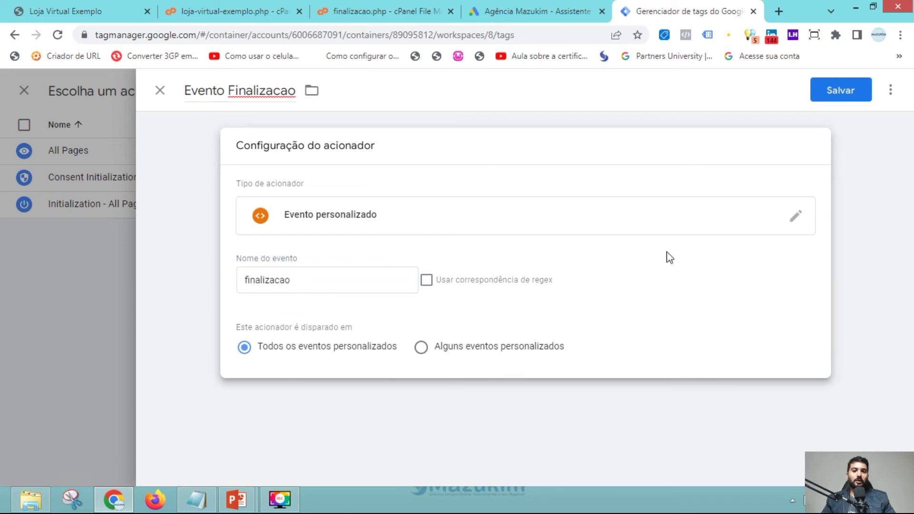
click(833, 97)
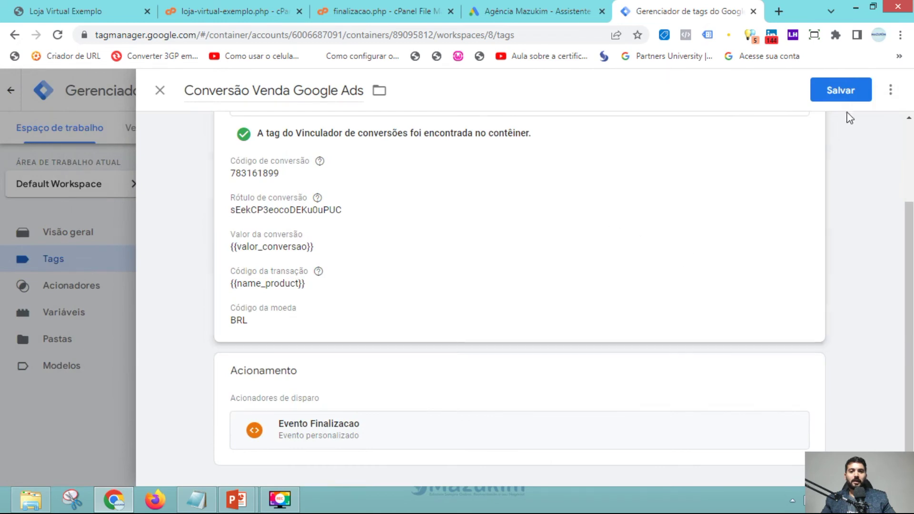
click(845, 99)
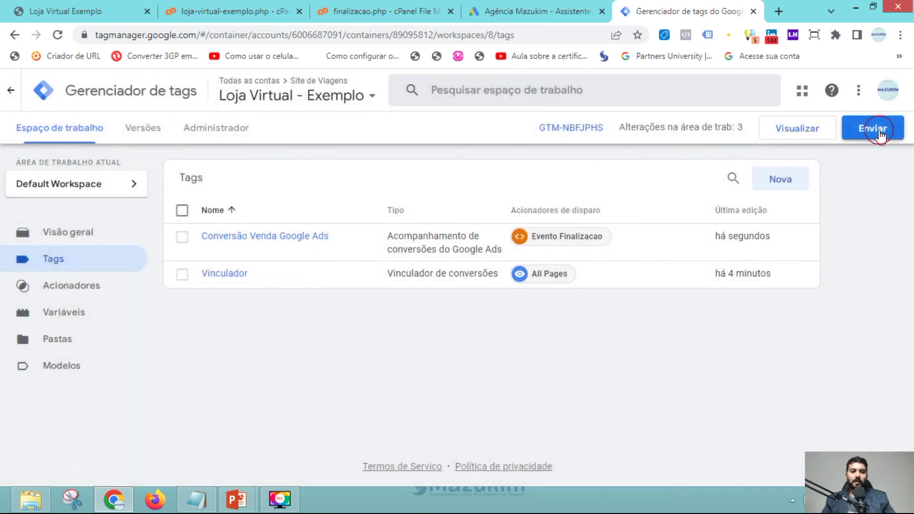
Submit and publish the workspace changes without a version name or description, and return to the workspace overview.
click(872, 127)
click(864, 90)
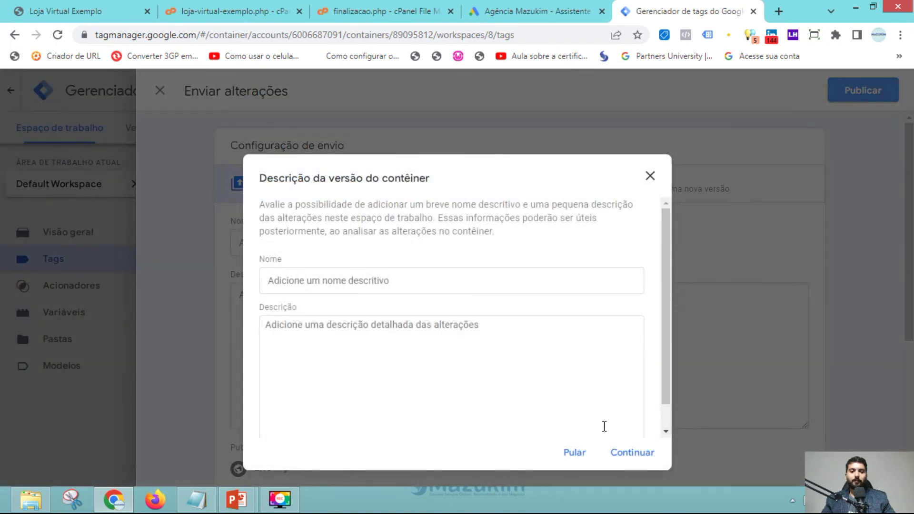
click(573, 452)
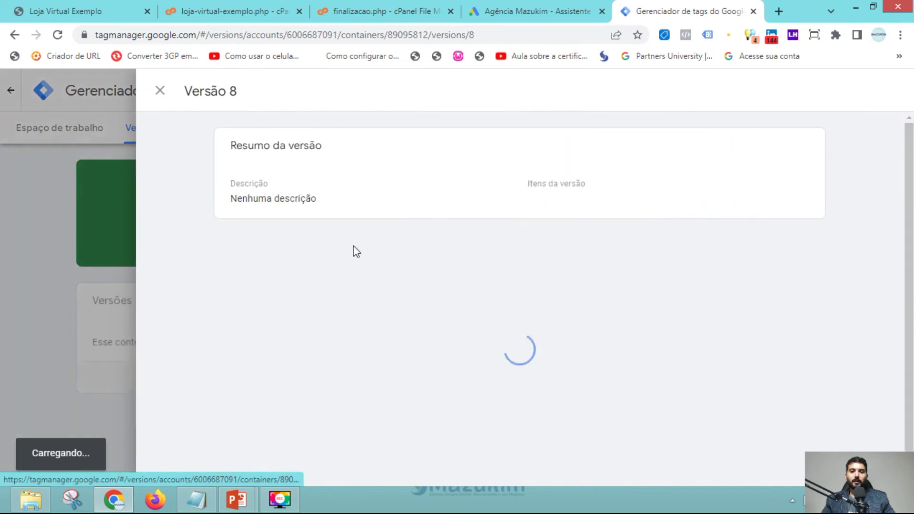
click(159, 91)
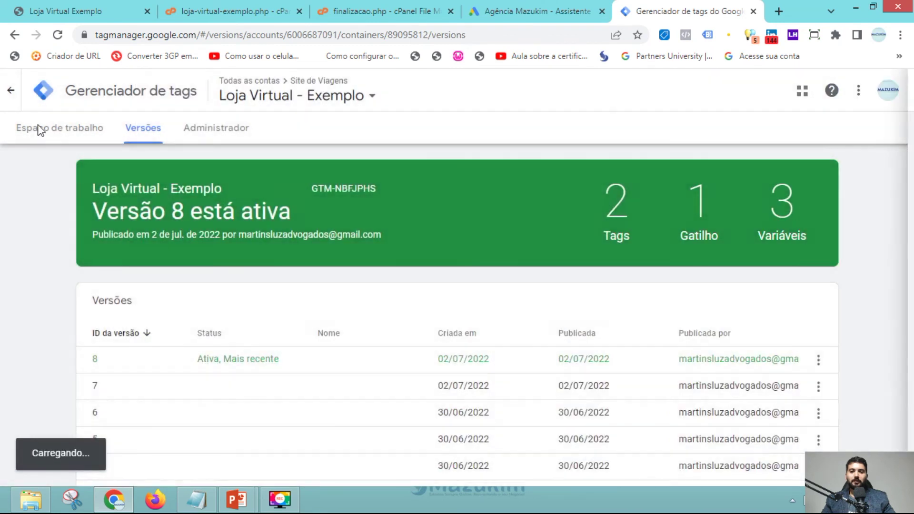
click(51, 130)
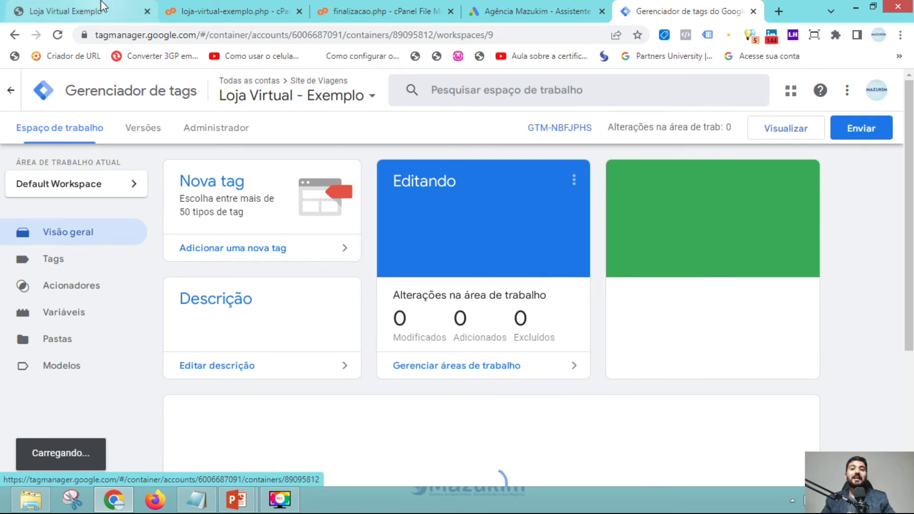
Preview the container with the loja-virtual-exemplo.php store page, connect Tag Assistant, and continue to its debug summary.
click(67, 10)
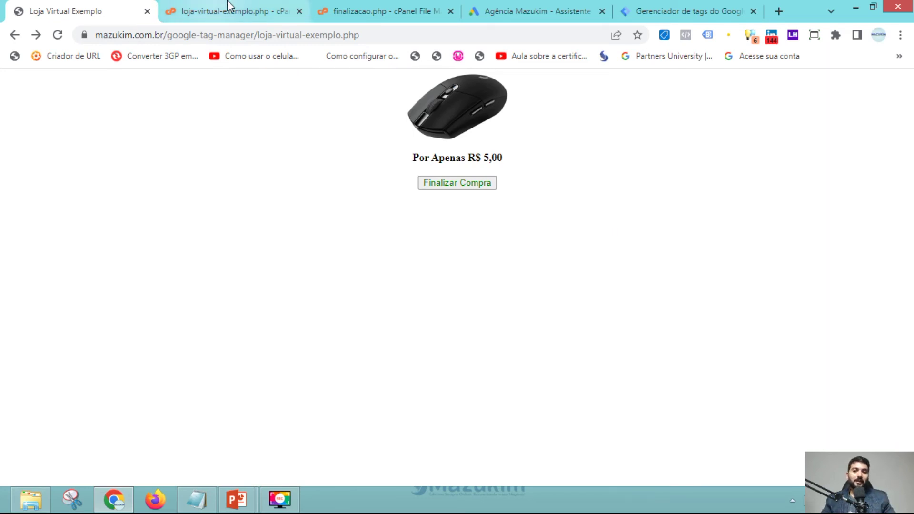
click(698, 7)
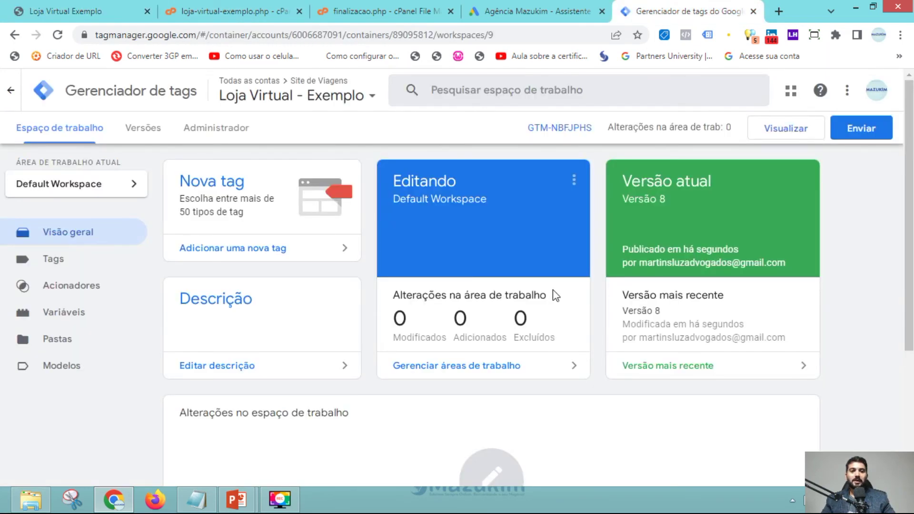
click(786, 135)
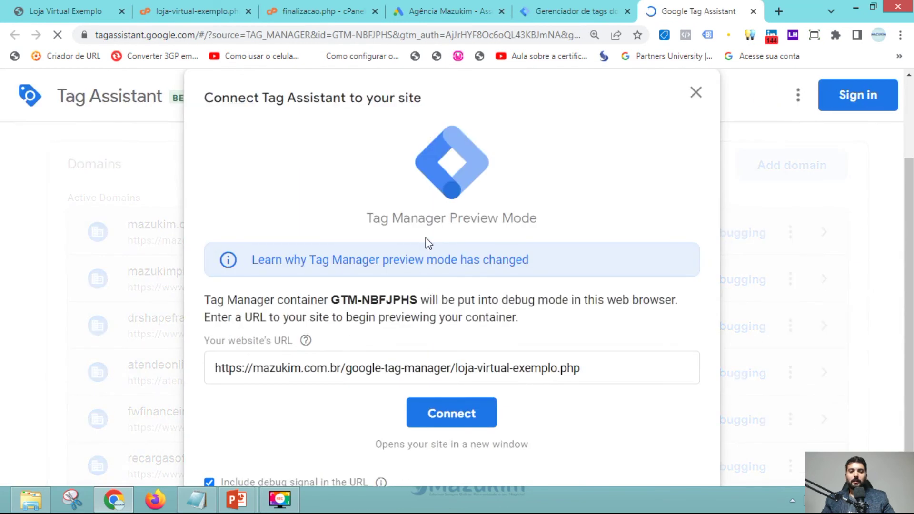
click(451, 413)
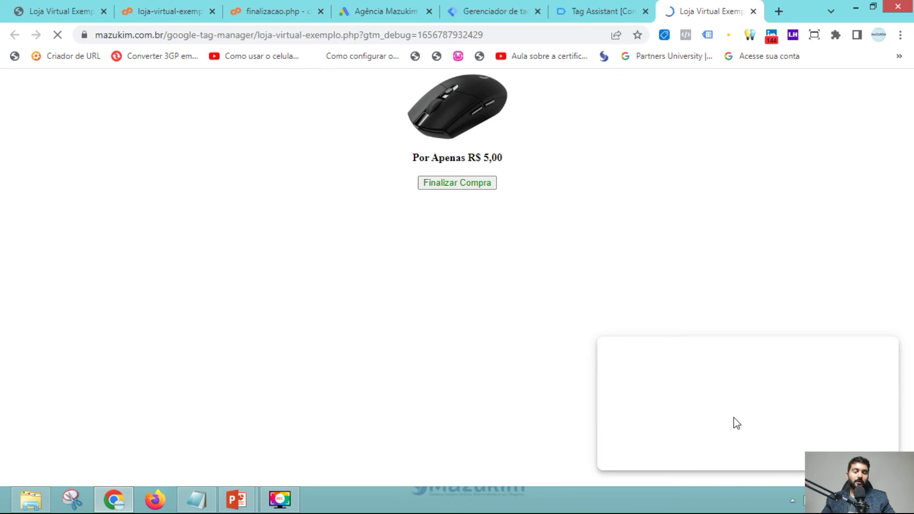
click(879, 353)
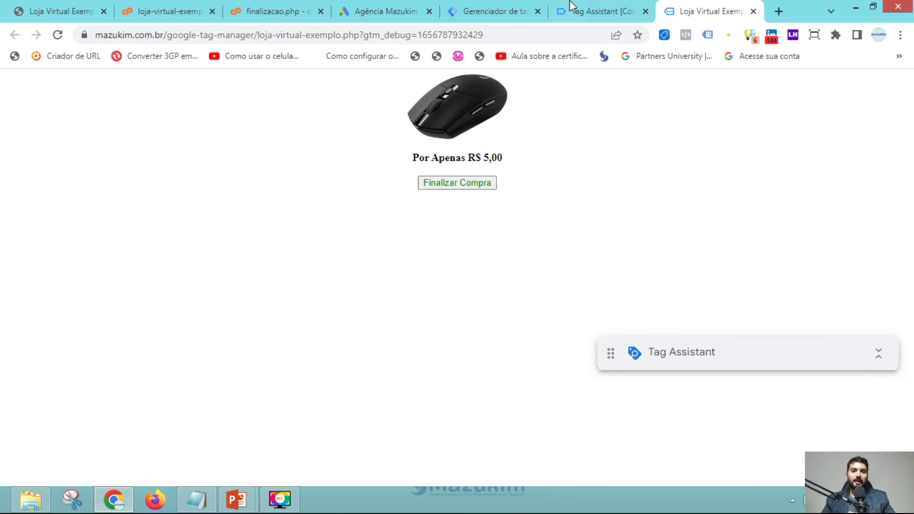
click(573, 9)
click(471, 386)
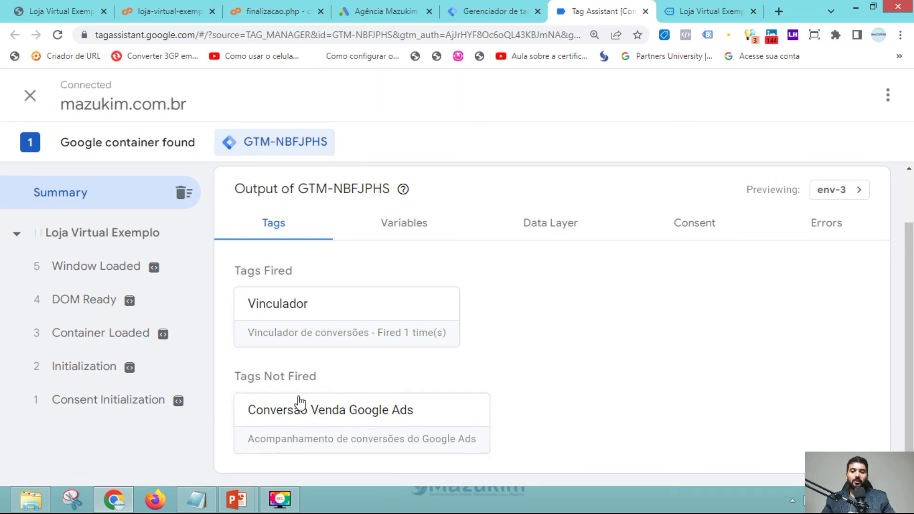
Show the Variables output for the store page's Window Loaded event in Tag Assistant.
click(459, 12)
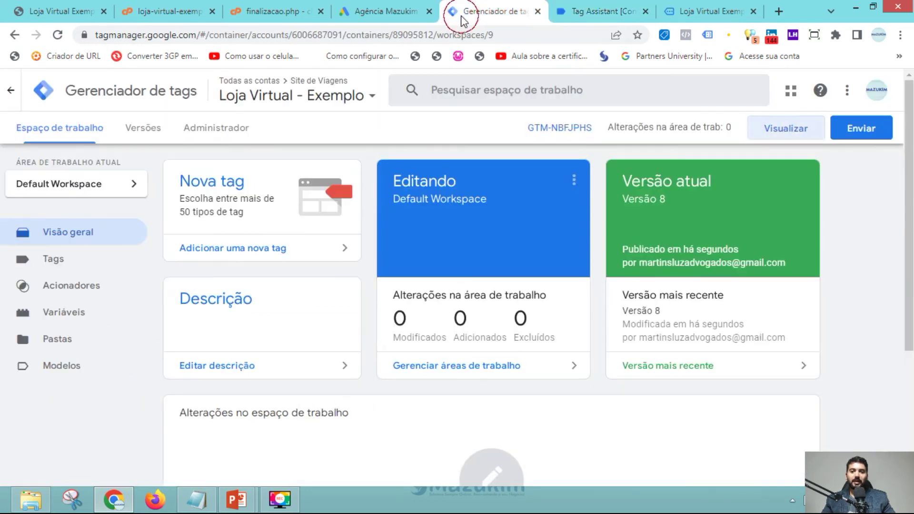
key(ctrl+Tab)
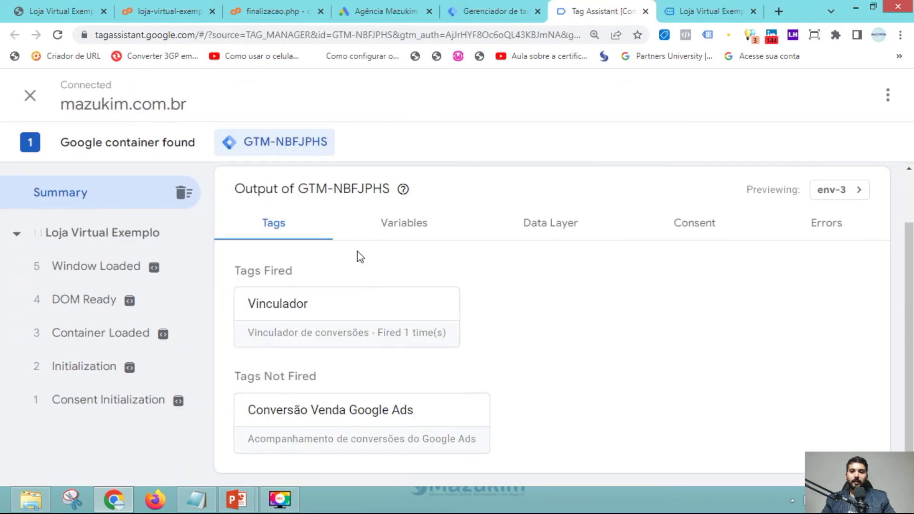
click(113, 262)
click(552, 308)
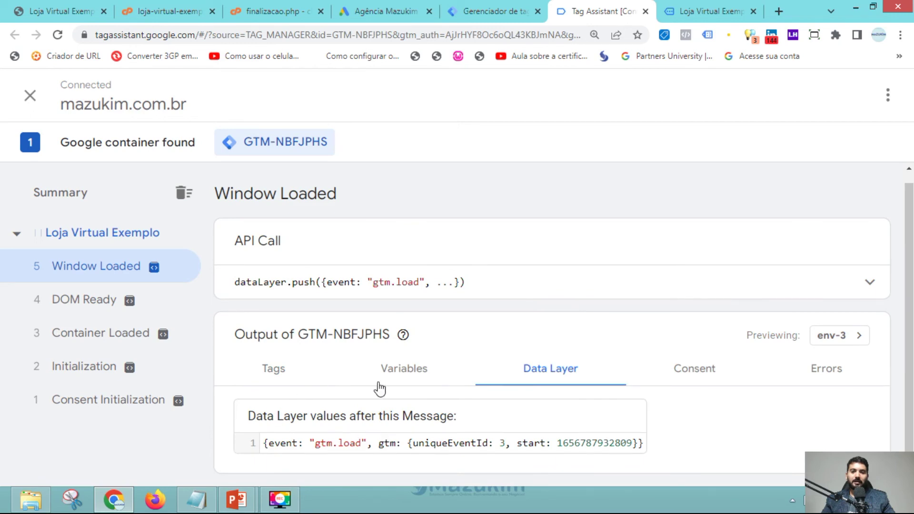
click(366, 387)
scroll(424, 332, down, 5)
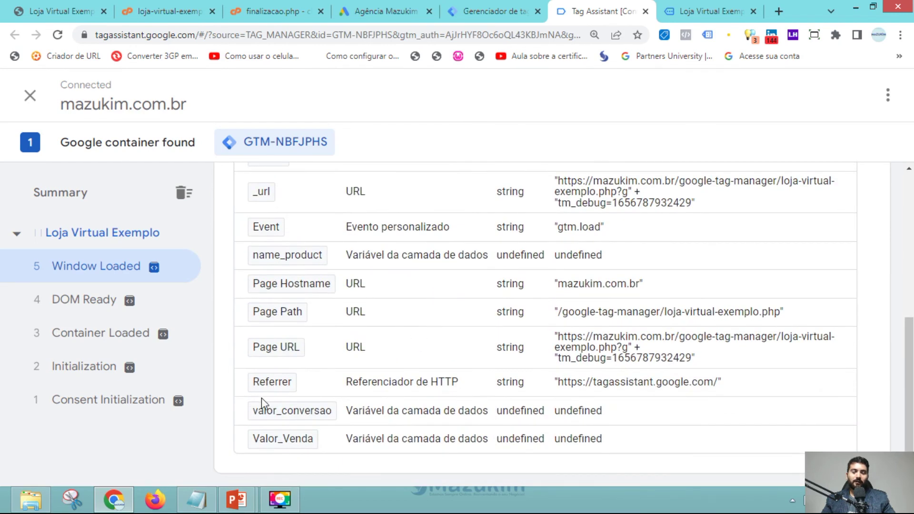
Examine the values of valor_conversao, Valor_Venda and name_product on the store page before the purchase is finalized.
drag(619, 406, 563, 411)
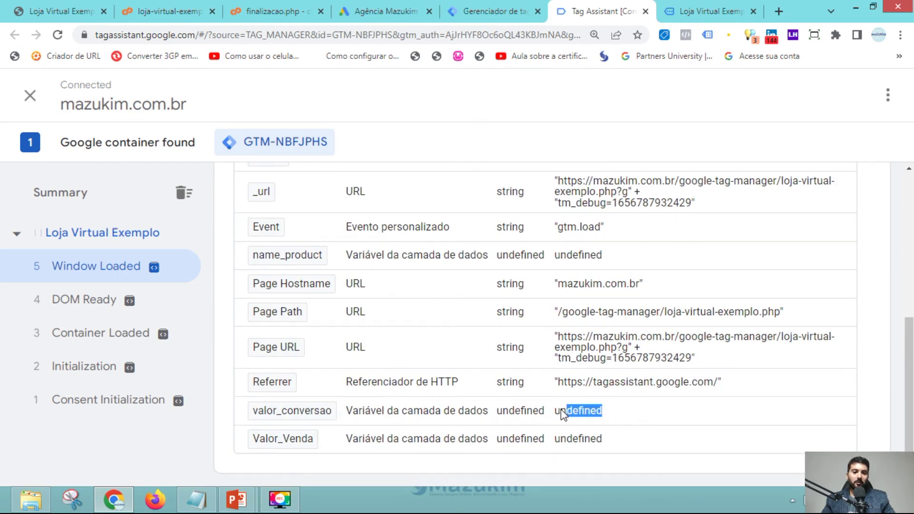
click(616, 425)
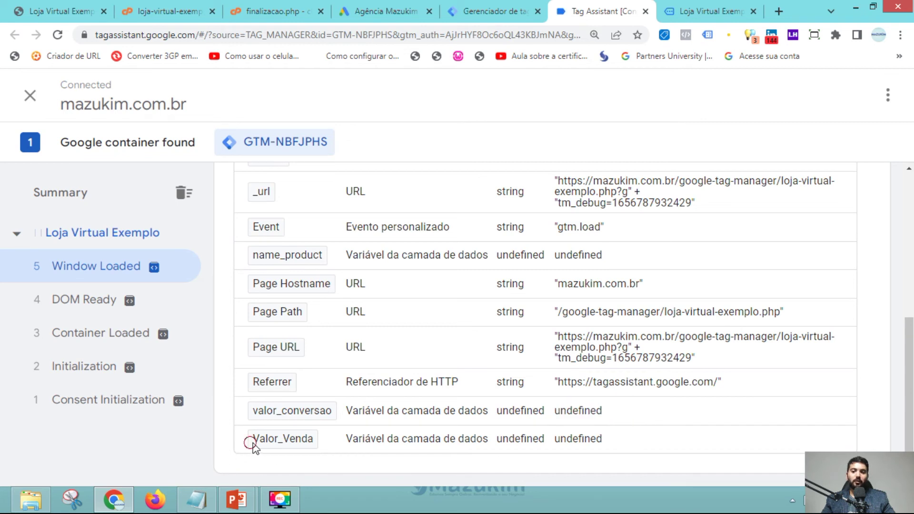
drag(627, 442, 562, 445)
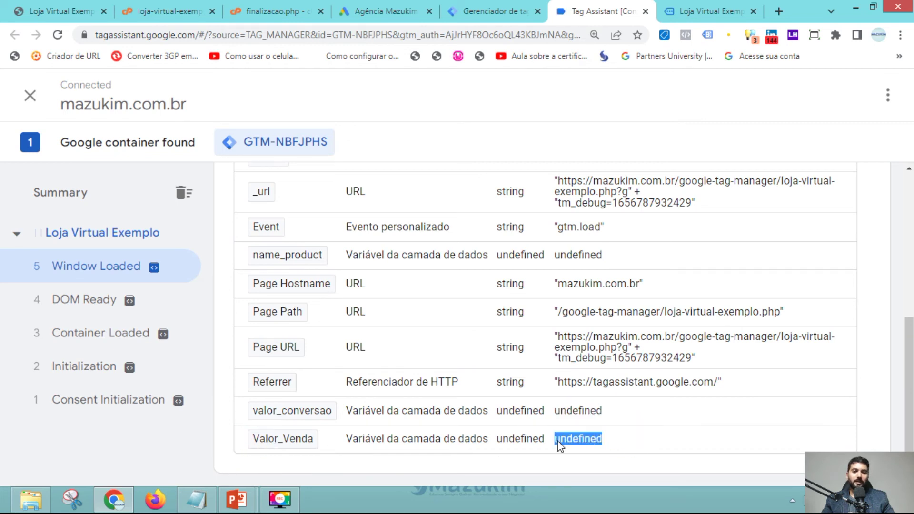
click(615, 457)
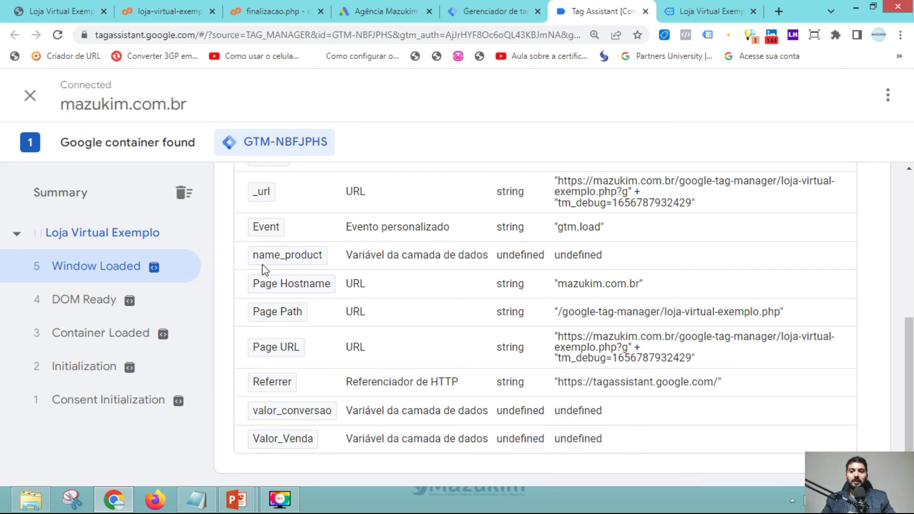
drag(614, 255, 557, 262)
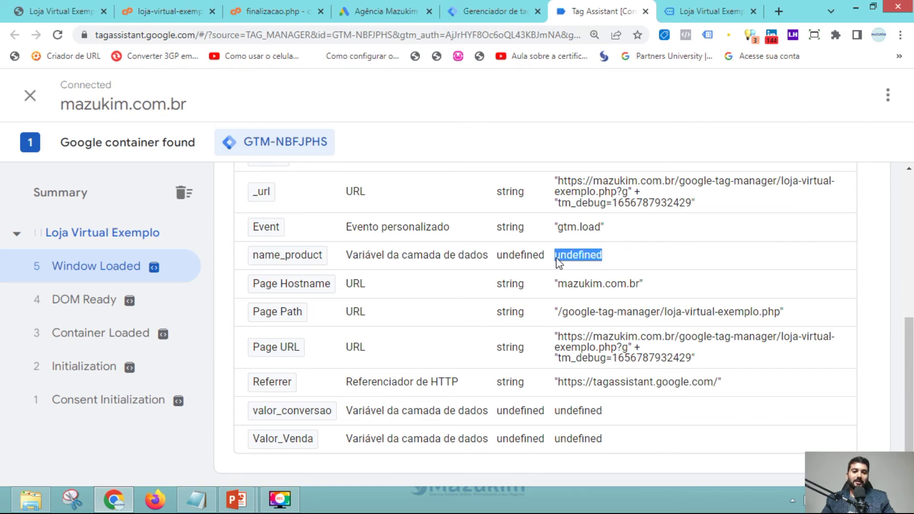
click(611, 263)
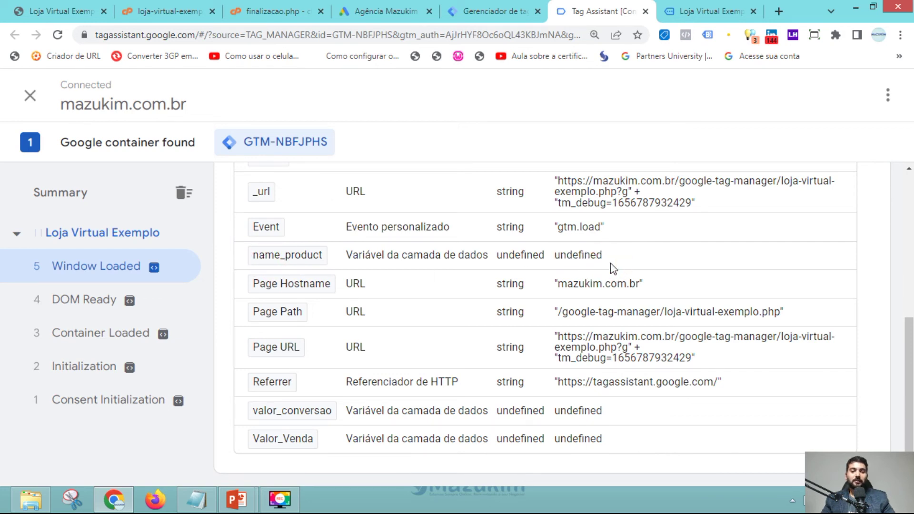
click(688, 10)
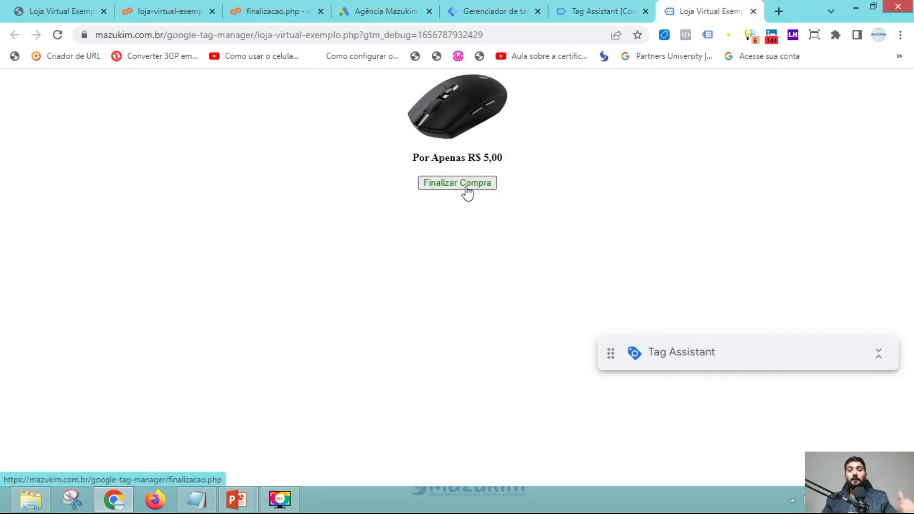
key(ctrl+shift+Tab)
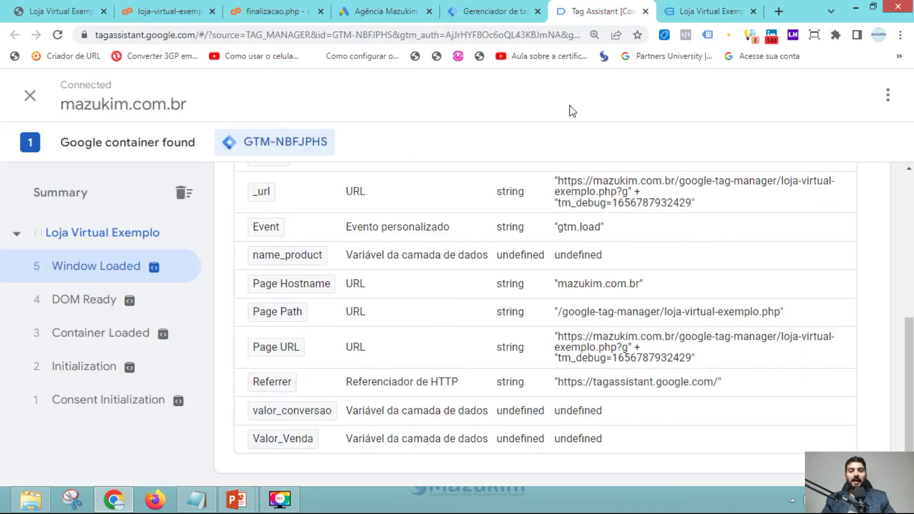
drag(614, 419, 555, 414)
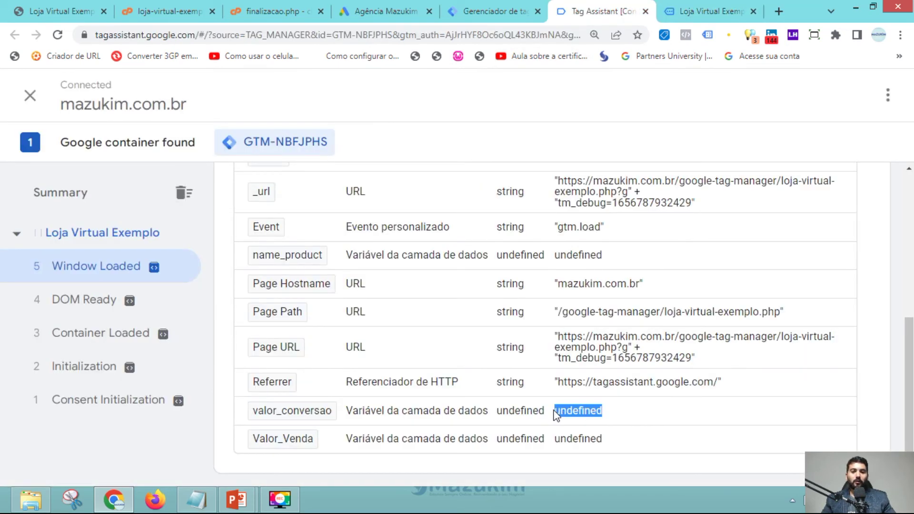
drag(607, 257, 555, 260)
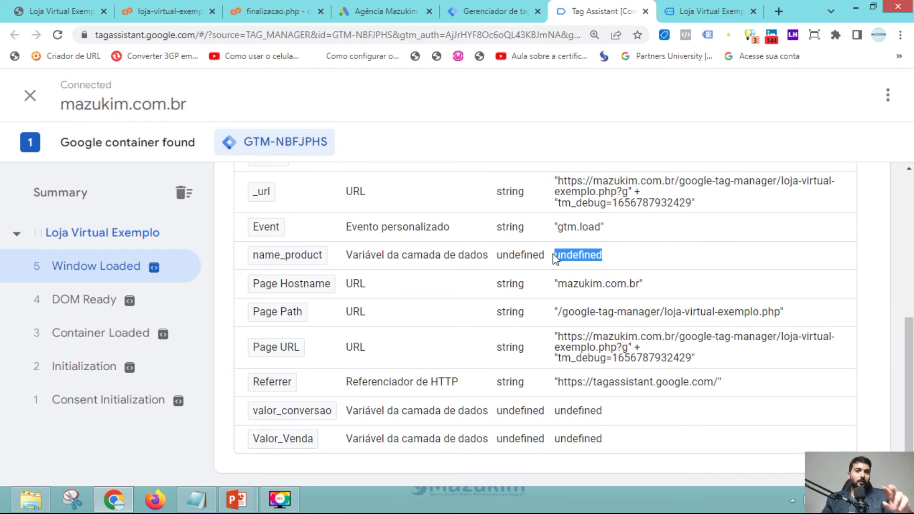
click(667, 251)
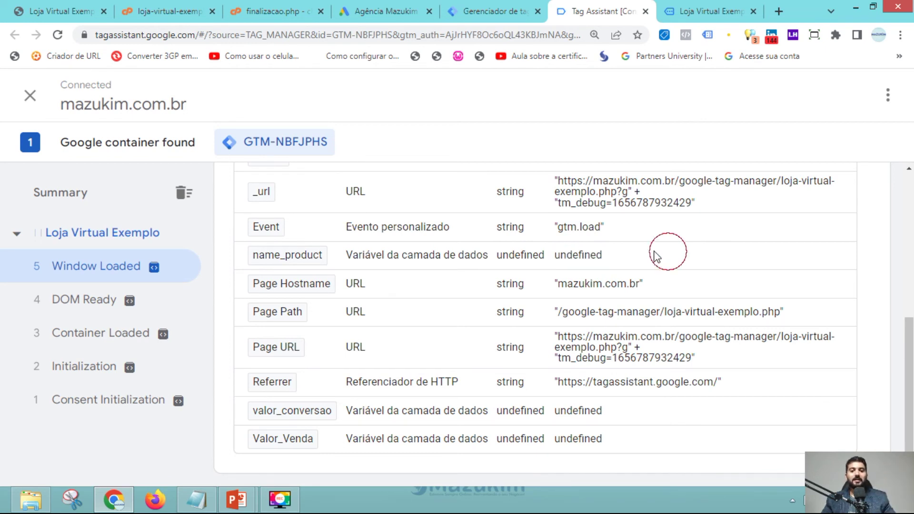
Finalize the mouse purchase on the debugged store page and return to Tag Assistant.
click(699, 10)
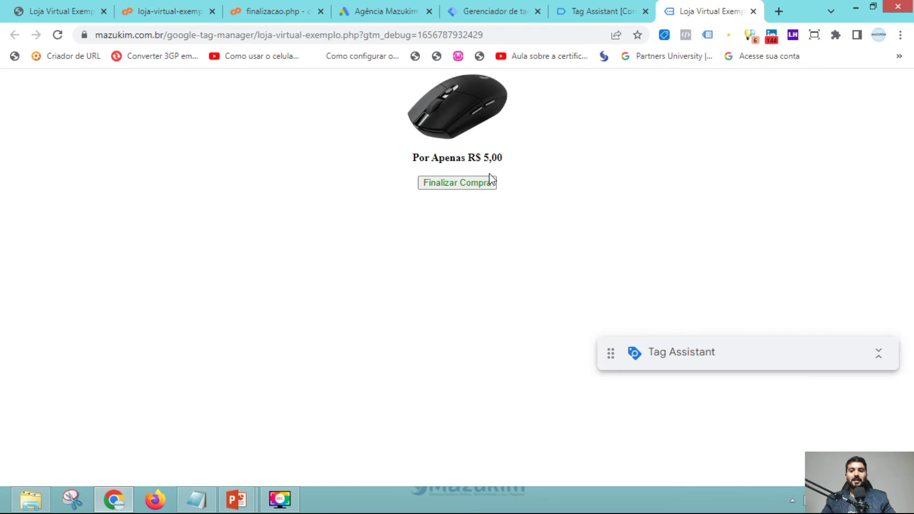
click(438, 187)
click(590, 13)
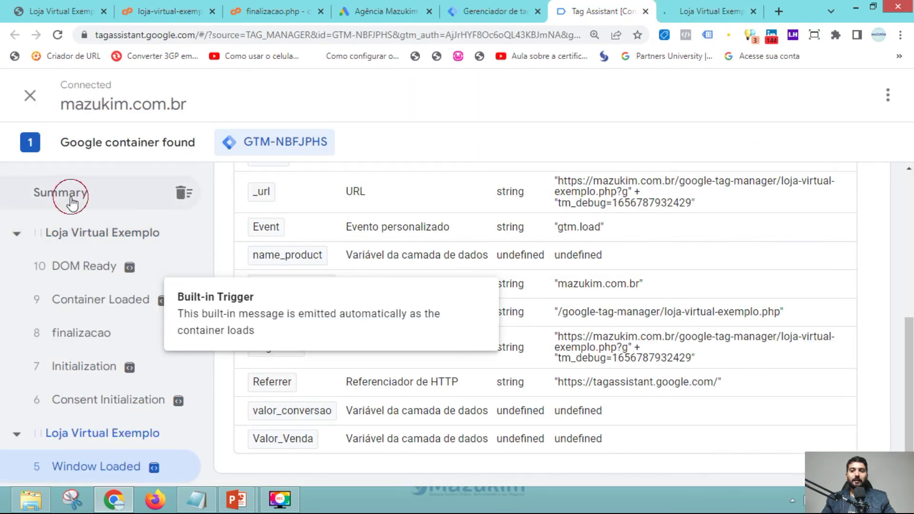
Check in the debug summary which tags fired after the purchase, including Conversão Venda Google Ads.
click(72, 192)
click(89, 266)
scroll(431, 324, down, 3)
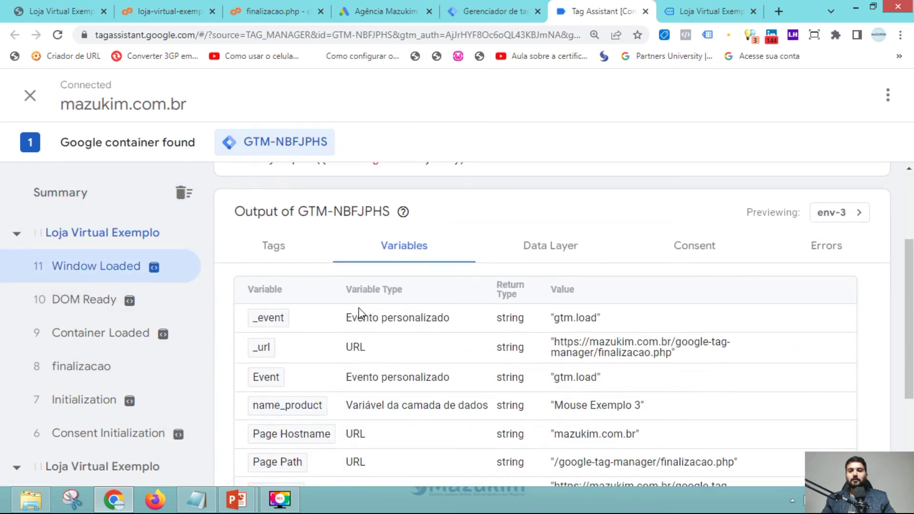
scroll(358, 310, up, 3)
click(92, 202)
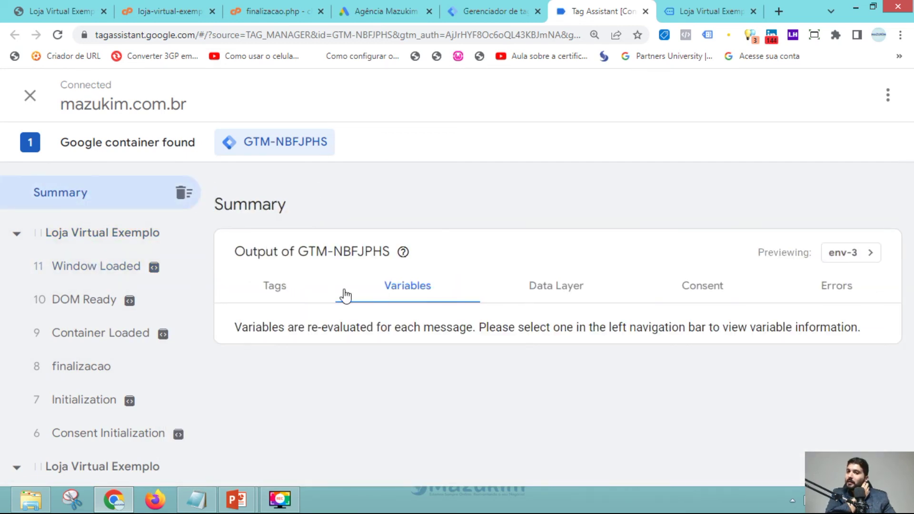
click(298, 298)
scroll(328, 298, down, 1)
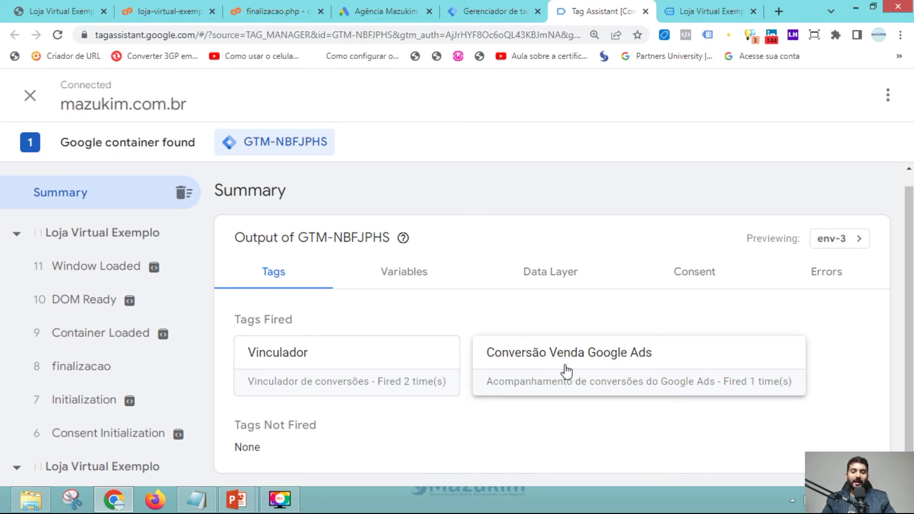
Examine the name_product and valor_conversao values in the variables of the finalization page's Window Loaded event.
click(89, 276)
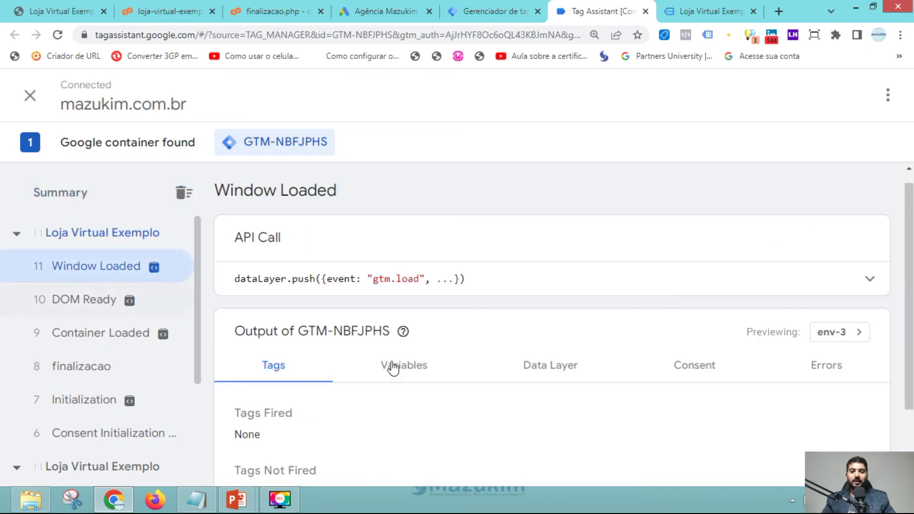
click(435, 367)
scroll(509, 304, down, 4)
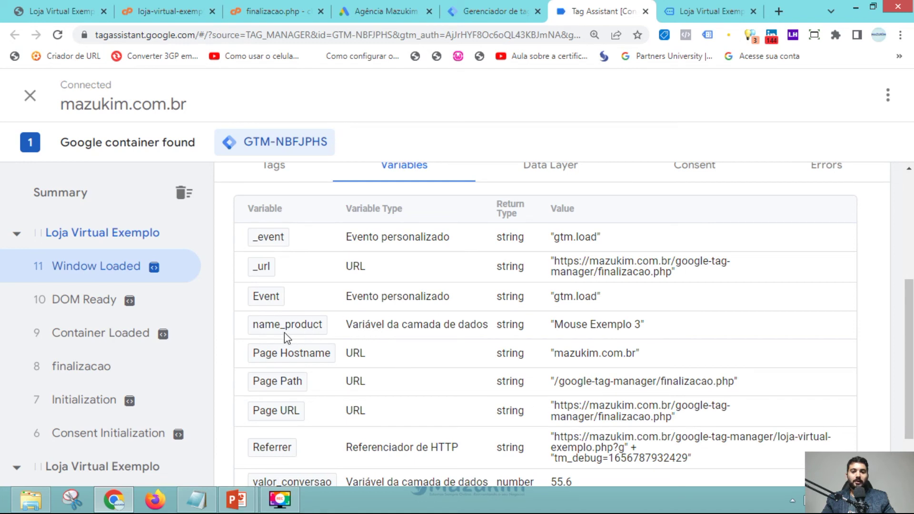
drag(542, 320, 659, 322)
click(657, 326)
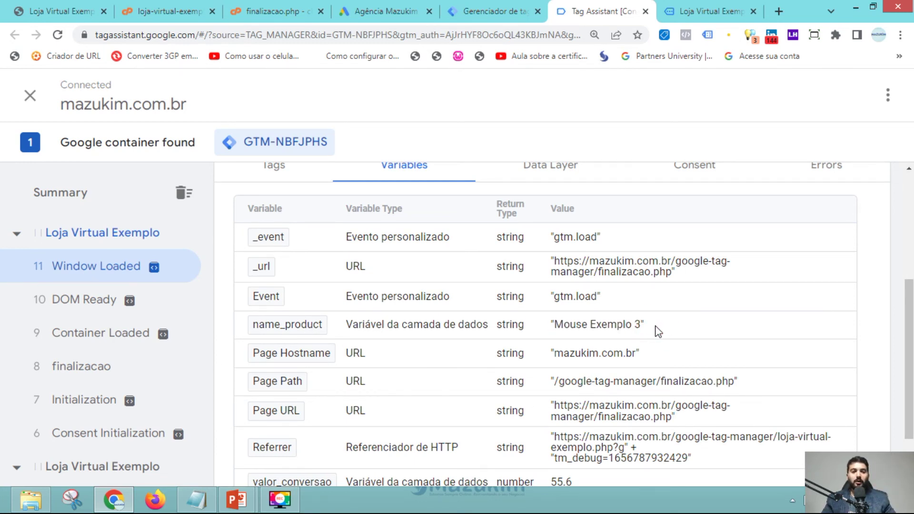
scroll(658, 332, down, 2)
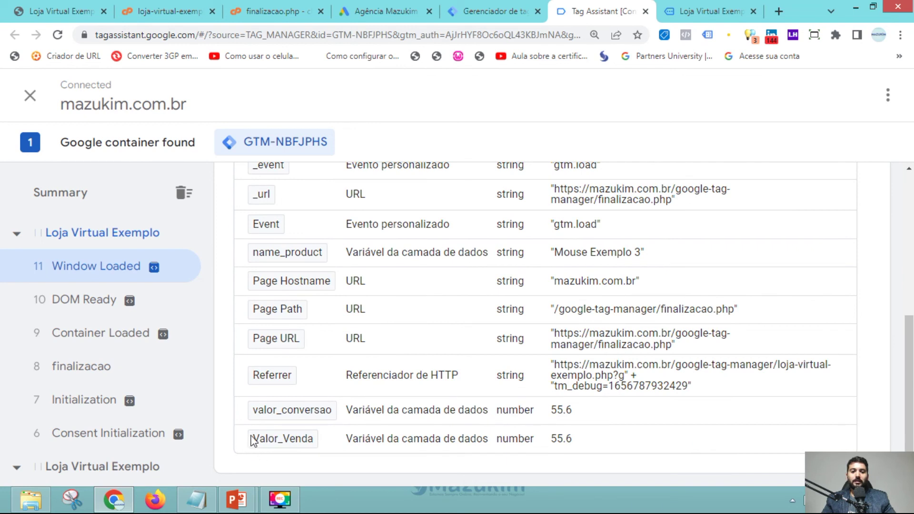
drag(552, 412, 573, 413)
click(578, 418)
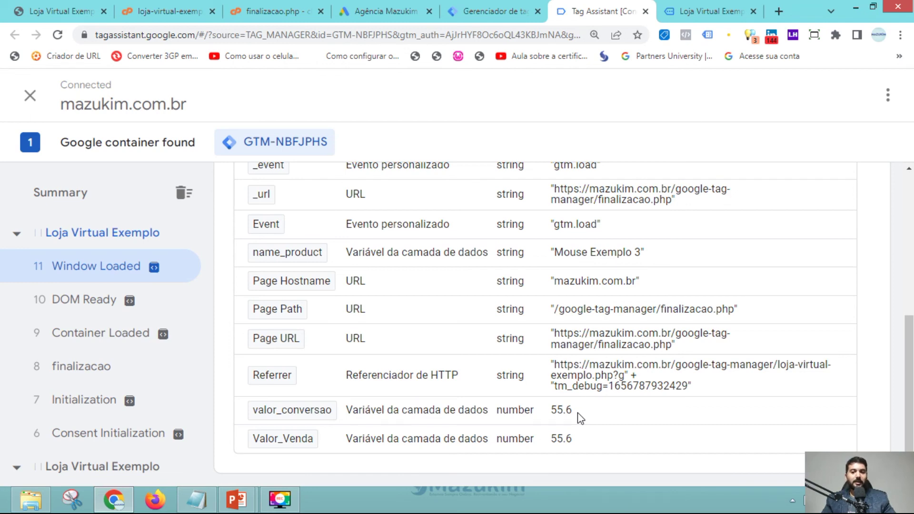
Examine the properties of the fired Conversão Venda Google Ads tag from the debug summary, especially its Código da transação.
scroll(547, 386, up, 10)
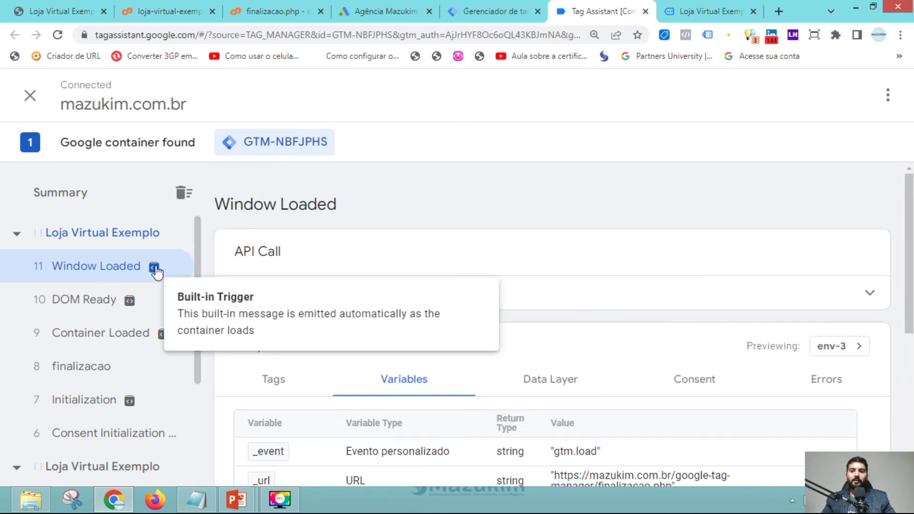
click(84, 195)
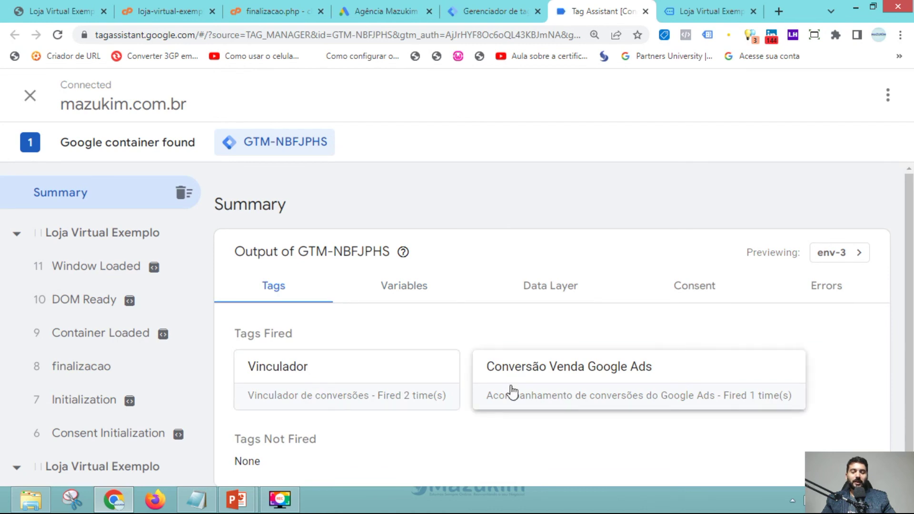
scroll(505, 391, down, 1)
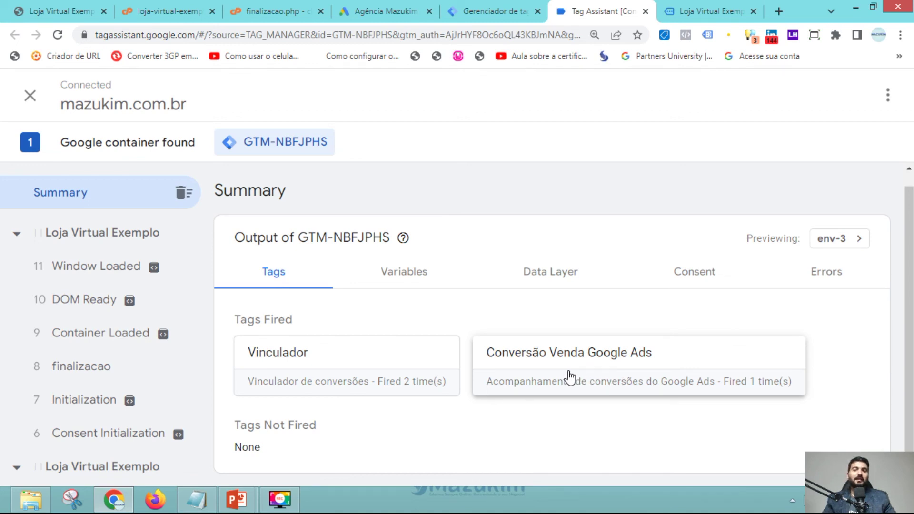
click(564, 361)
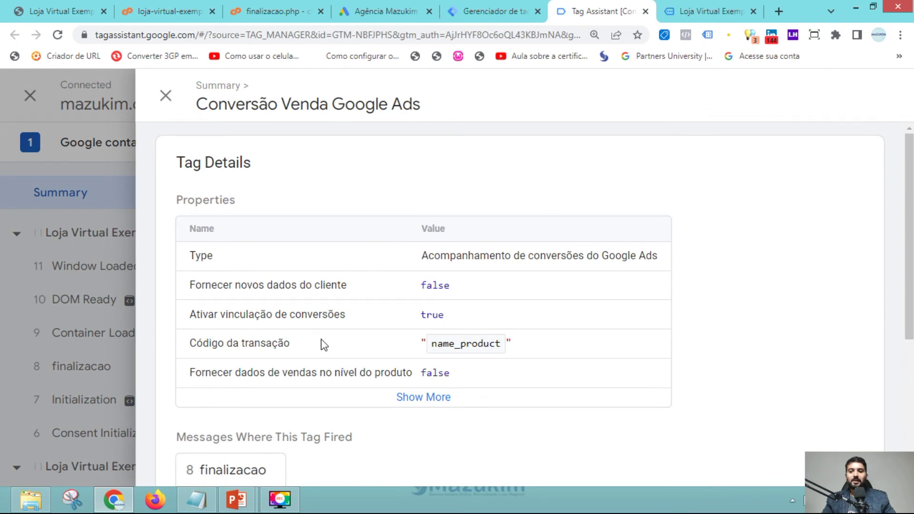
scroll(340, 333, down, 2)
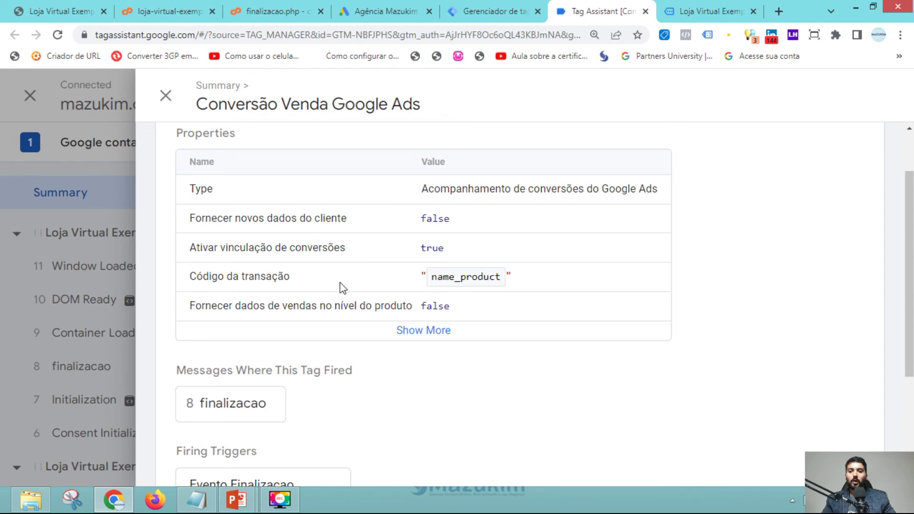
click(426, 282)
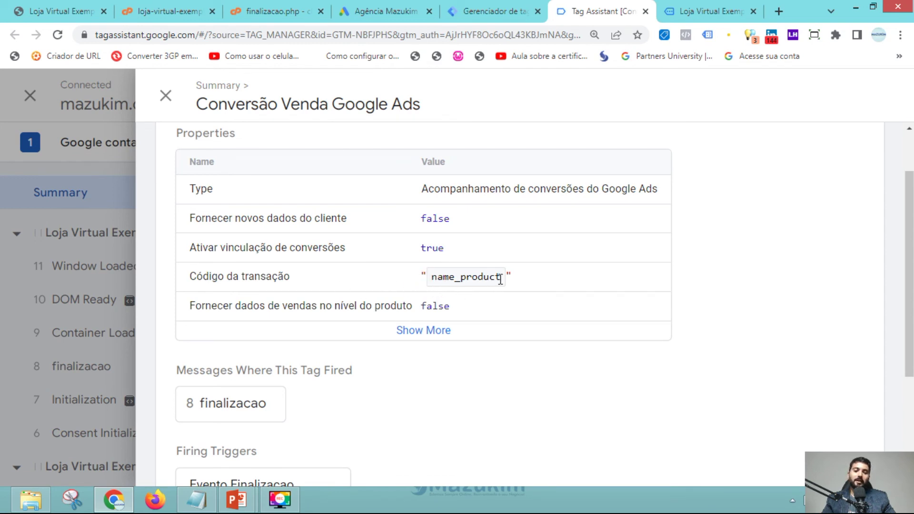
scroll(493, 285, down, 3)
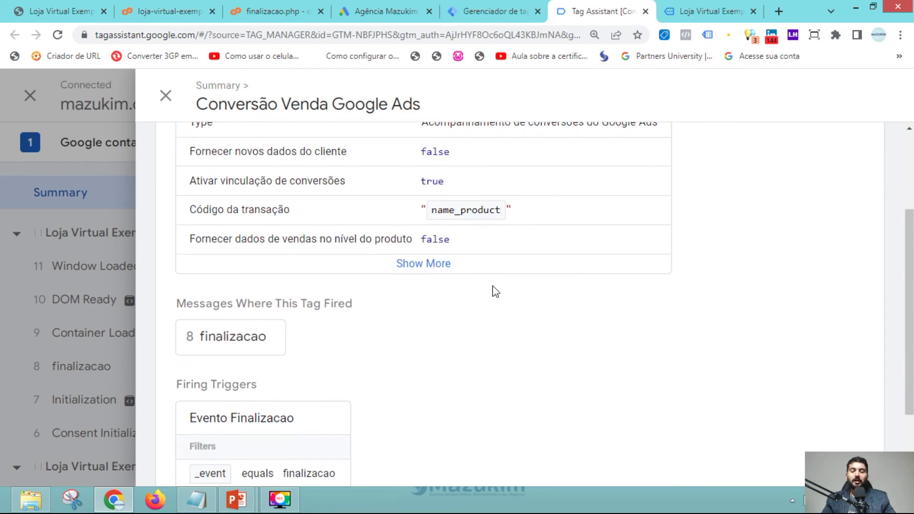
scroll(465, 243, up, 3)
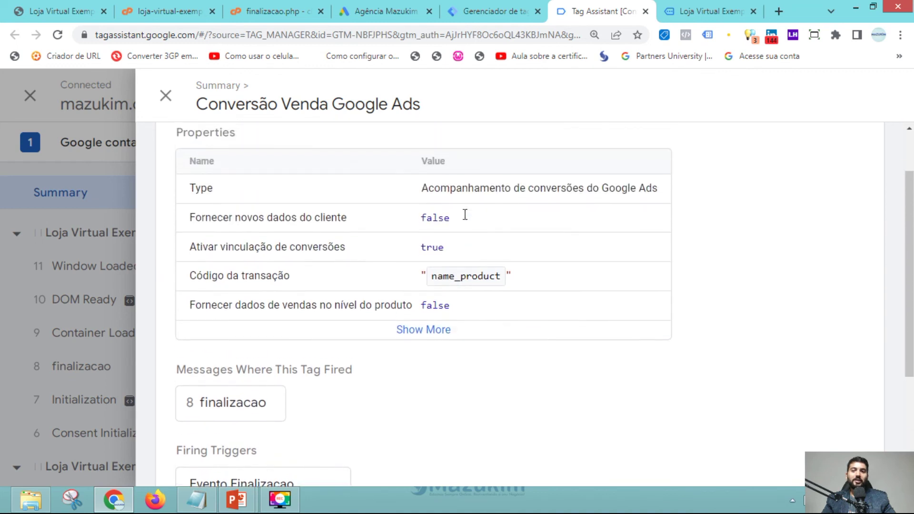
Review the data layer code in finalizacao.php and the conversion tag's firing trigger in Tag Assistant, and close the tag details.
click(270, 18)
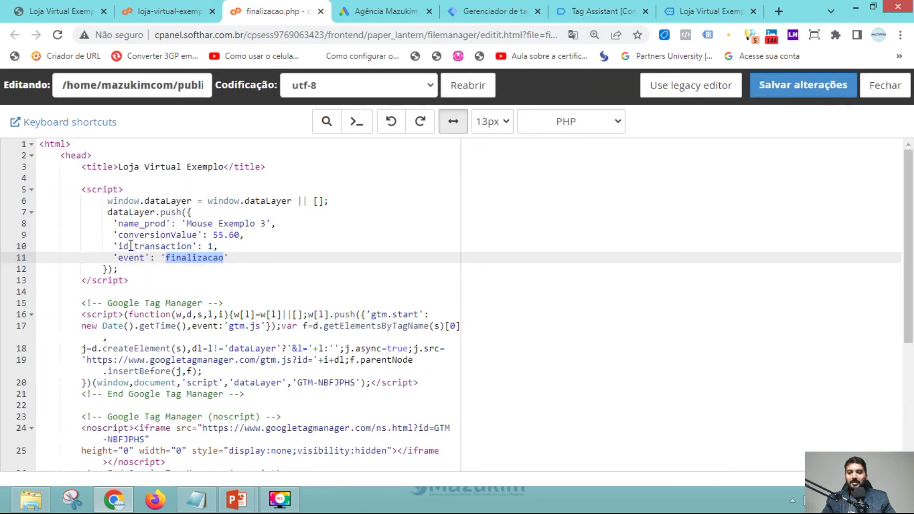
click(687, 11)
click(577, 11)
scroll(416, 255, up, 1)
scroll(422, 247, down, 4)
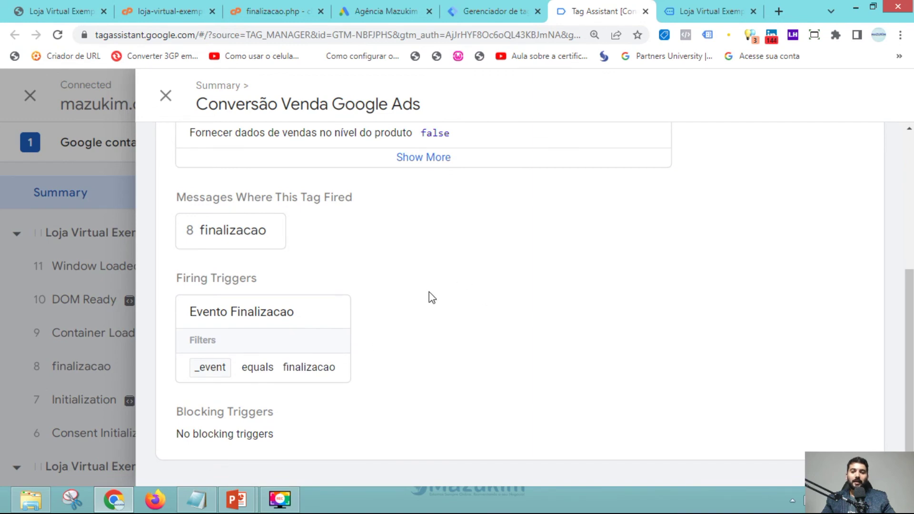
scroll(430, 298, up, 5)
click(165, 95)
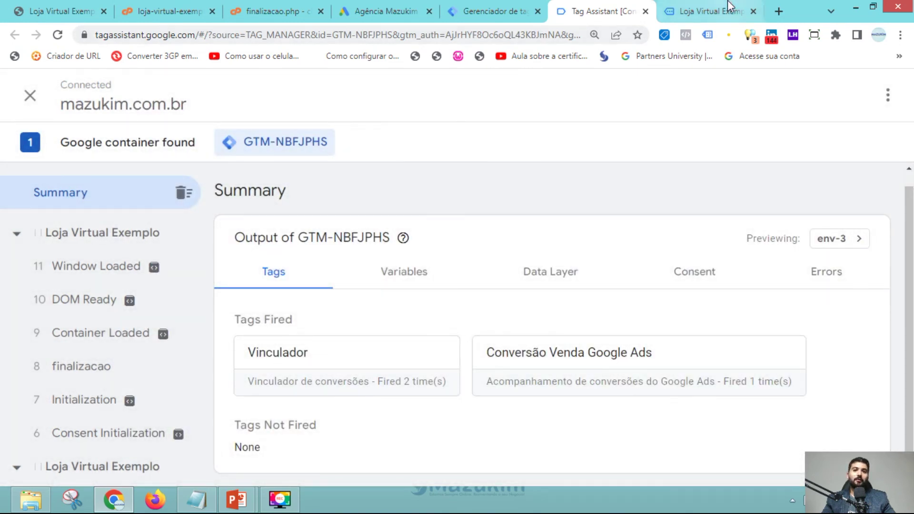
Return the debugged store tab to the mouse product page and close the Compra event tag snippet in Google Ads.
click(707, 11)
click(455, 141)
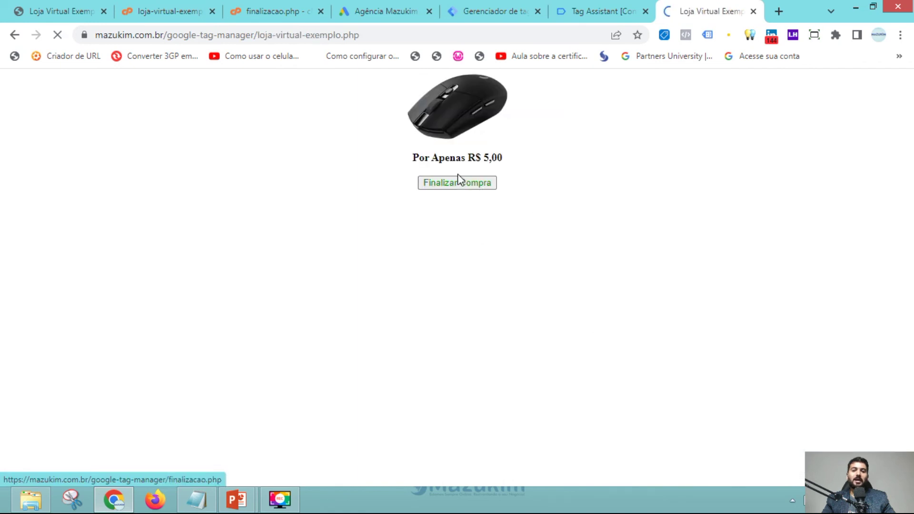
click(380, 11)
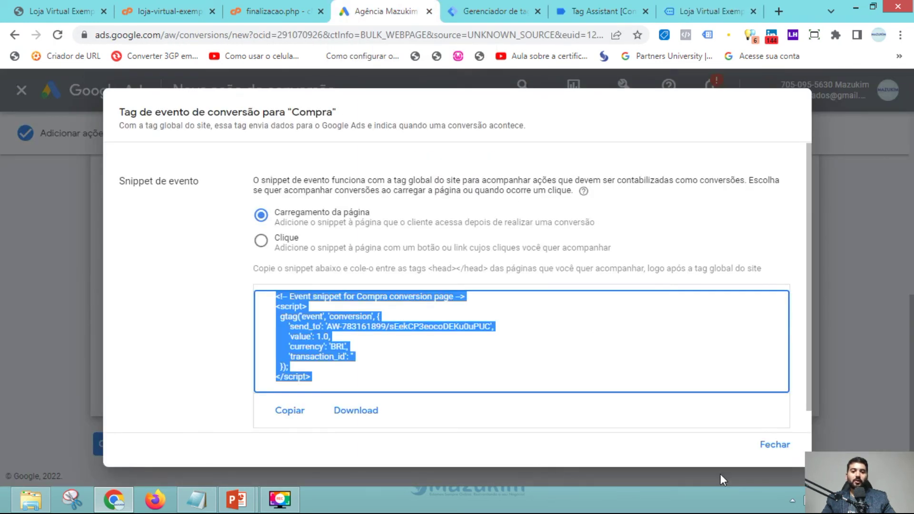
click(775, 447)
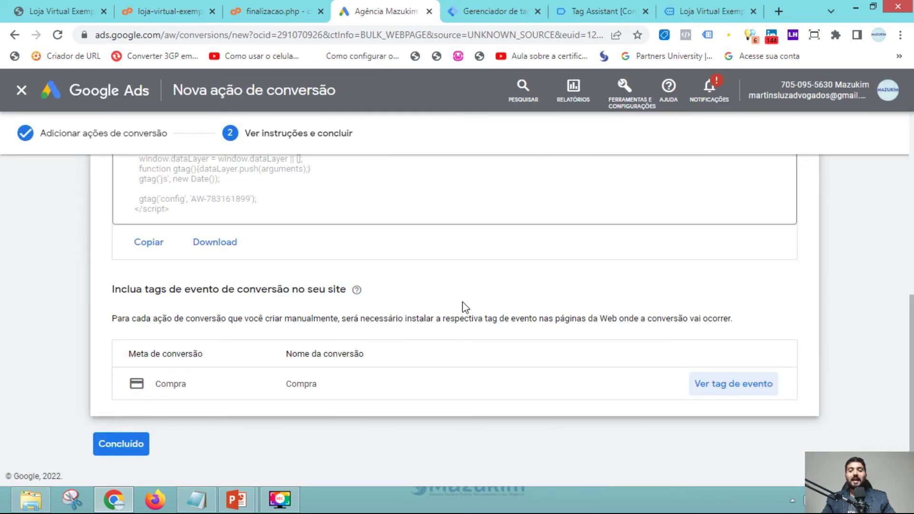
scroll(430, 247, up, 1)
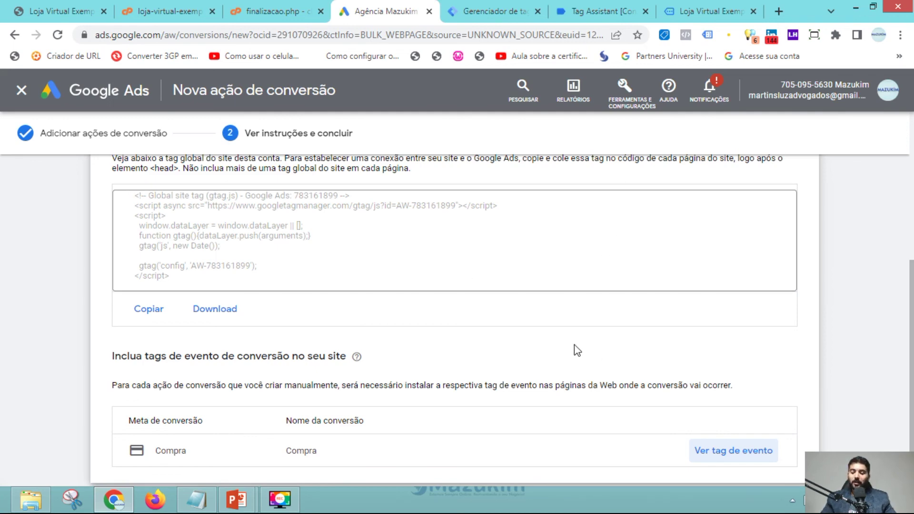
key(alt+Tab)
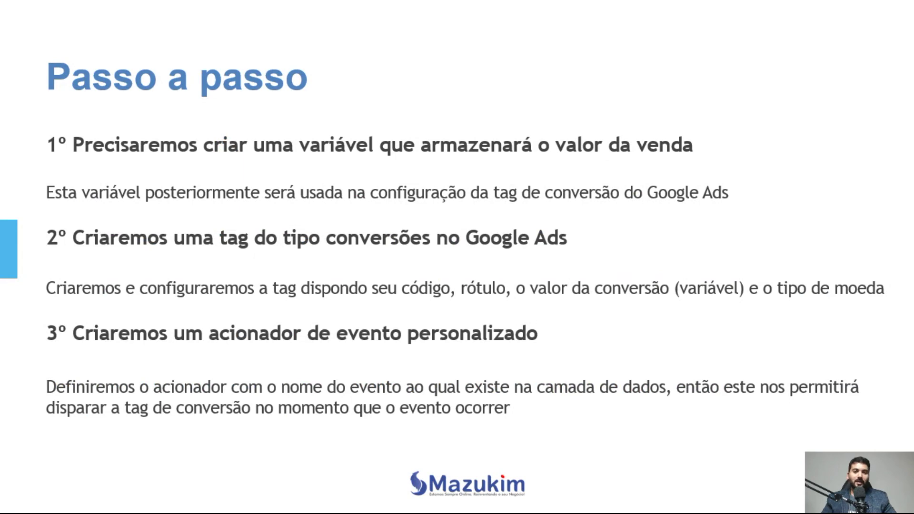
key(Left)
key(Left)
key(Left)
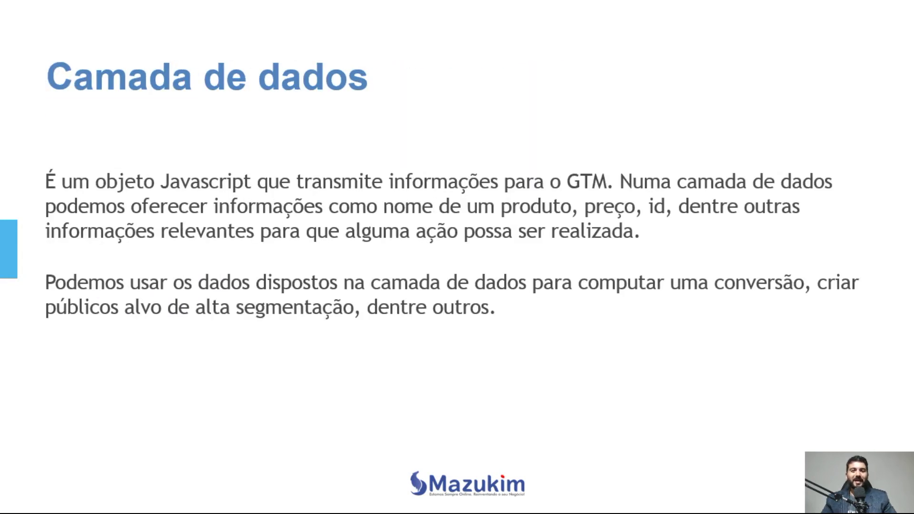